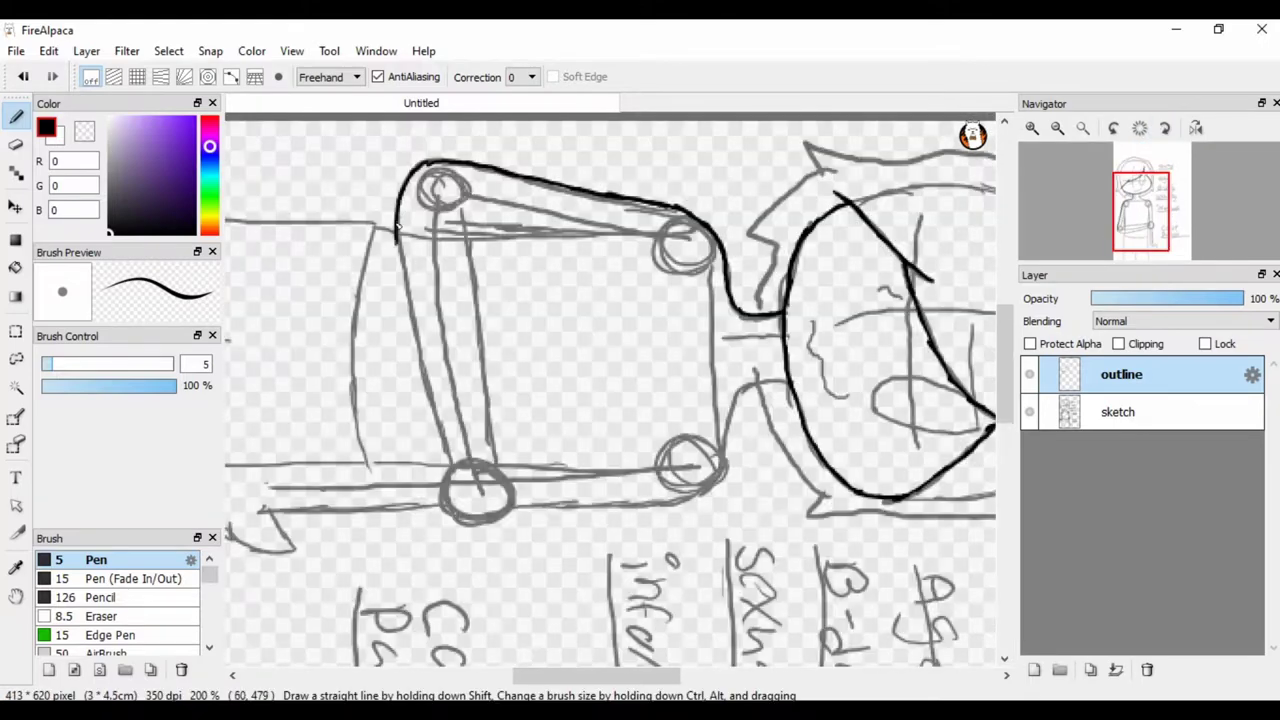
Ink the bent arm on the outline layer, from the upper arm along the forearm to the fist with its fingers.
{"action": "left_click_drag", "start_coordinate": [398, 242], "coordinate": [450, 446]}
{"action": "left_click_drag", "start_coordinate": [464, 212], "coordinate": [496, 442]}
{"action": "left_click", "coordinate": [1113, 128]}
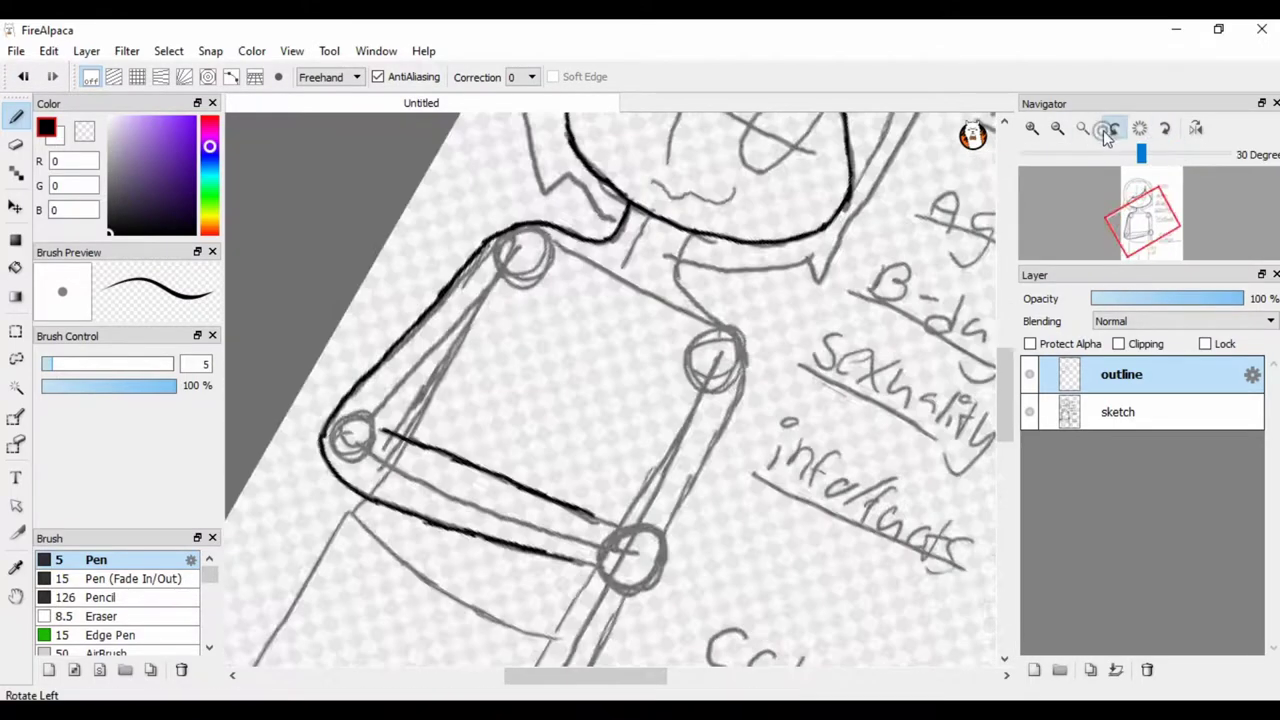
{"action": "left_click_drag", "start_coordinate": [660, 366], "coordinate": [711, 354]}
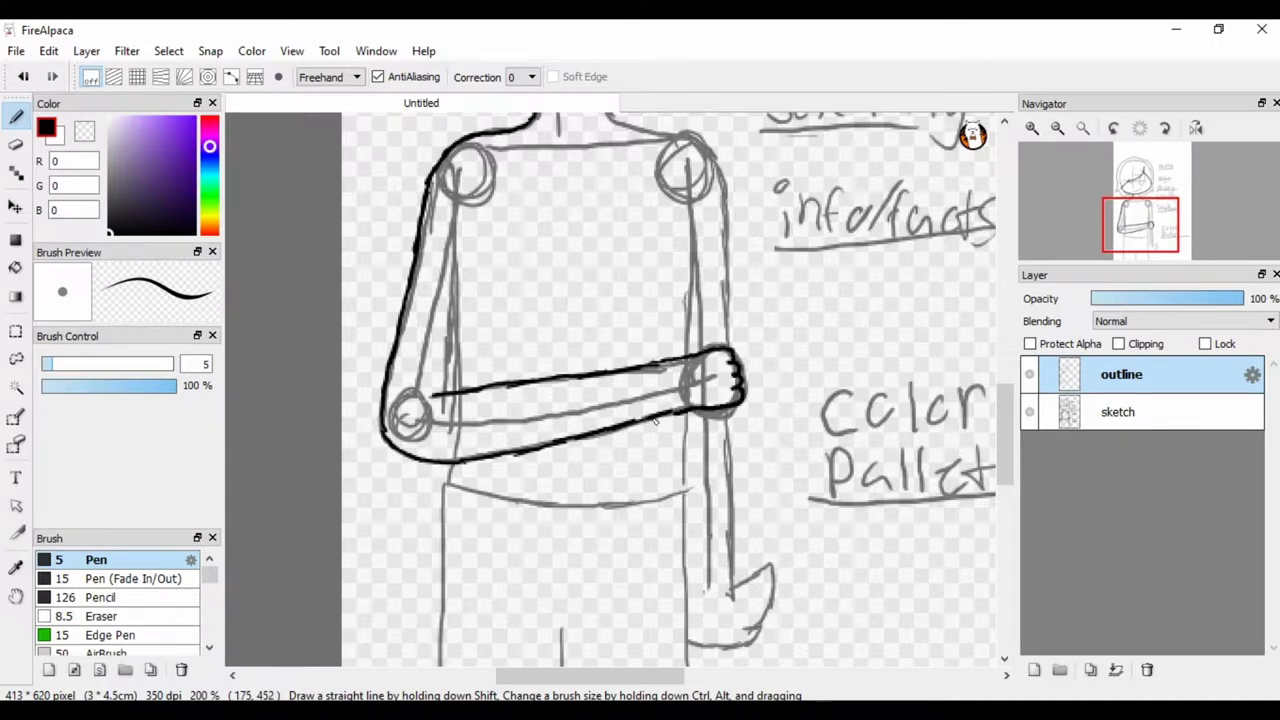
Ink the torso and leg line beside the bent elbow on a new layer, erase its overlap with the forearm, and merge it into the outline layer.
{"action": "key", "text": "ctrl+shift+n"}
{"action": "left_click_drag", "start_coordinate": [455, 212], "coordinate": [462, 460]}
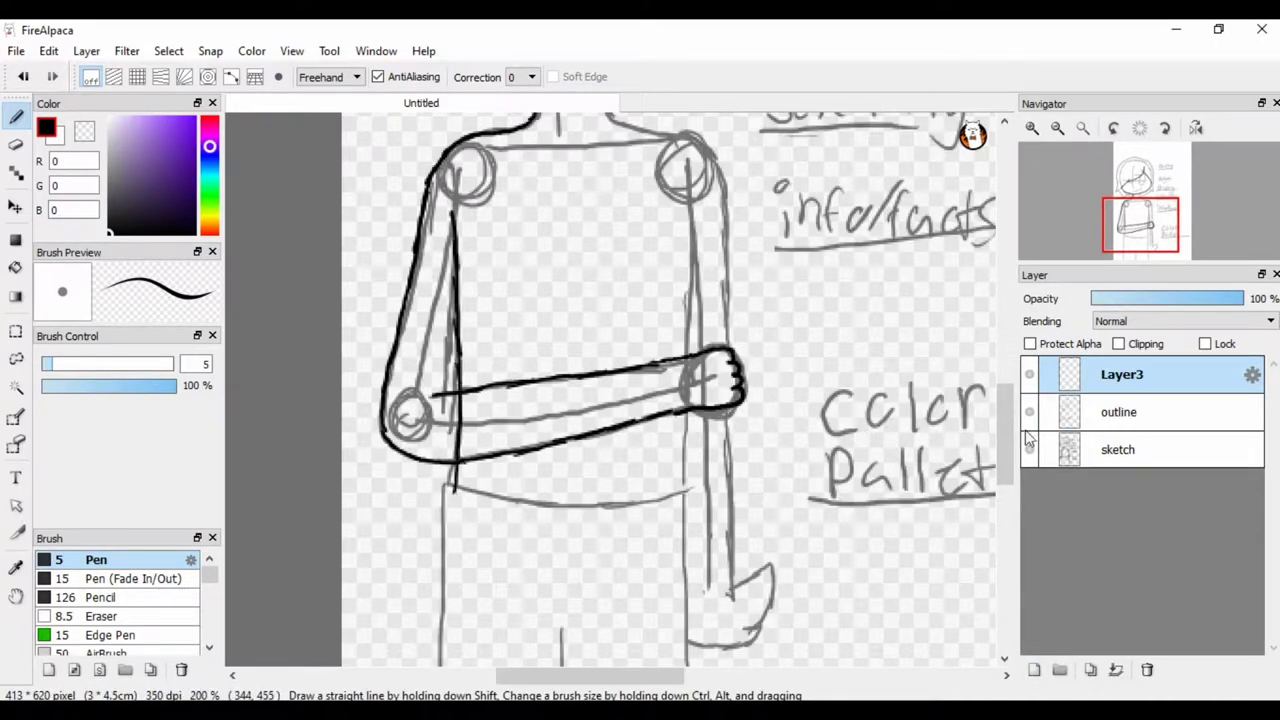
{"action": "scroll", "coordinate": [462, 460], "scroll_direction": "down", "scroll_amount": 3}
{"action": "left_click_drag", "start_coordinate": [452, 255], "coordinate": [449, 425]}
{"action": "scroll", "coordinate": [450, 408], "scroll_direction": "up", "scroll_amount": 3}
{"action": "key", "text": "e"}
{"action": "key", "text": "ctrl+e"}
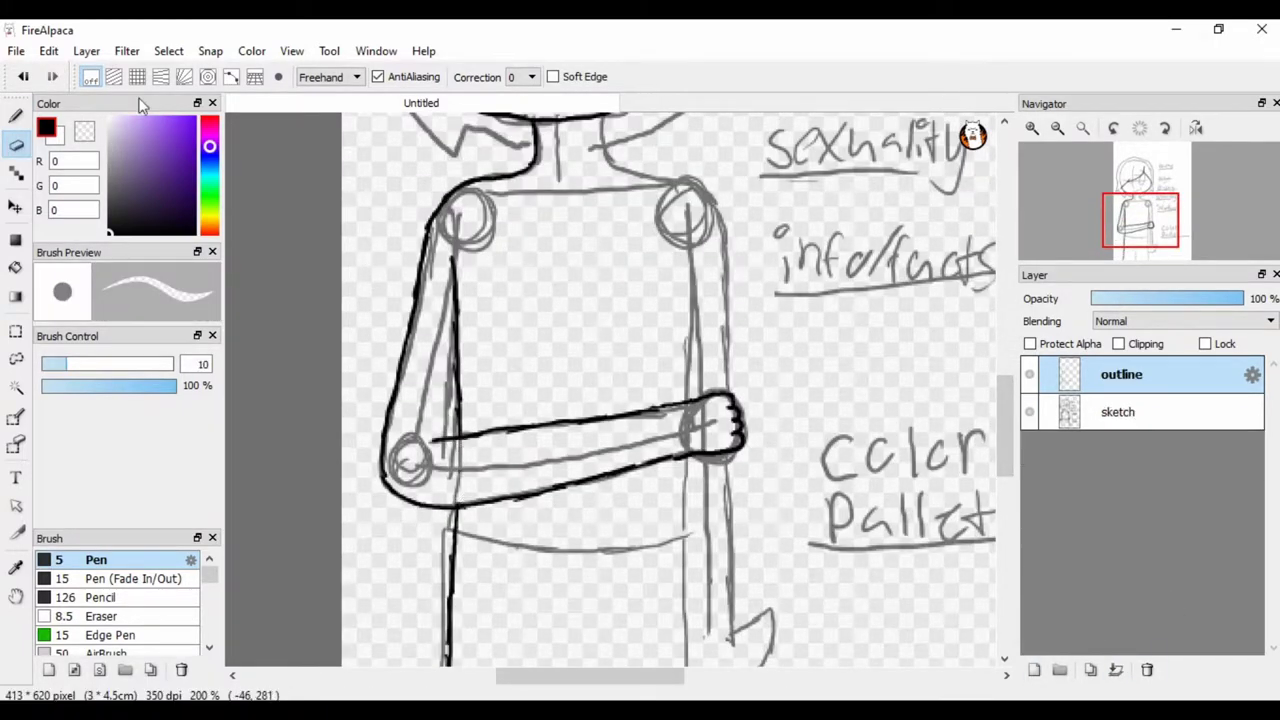
Ink the other side of the neck and shoulder, continuing down the hanging arm and around its hand.
{"action": "key", "text": "b"}
{"action": "left_click_drag", "start_coordinate": [604, 136], "coordinate": [650, 172]}
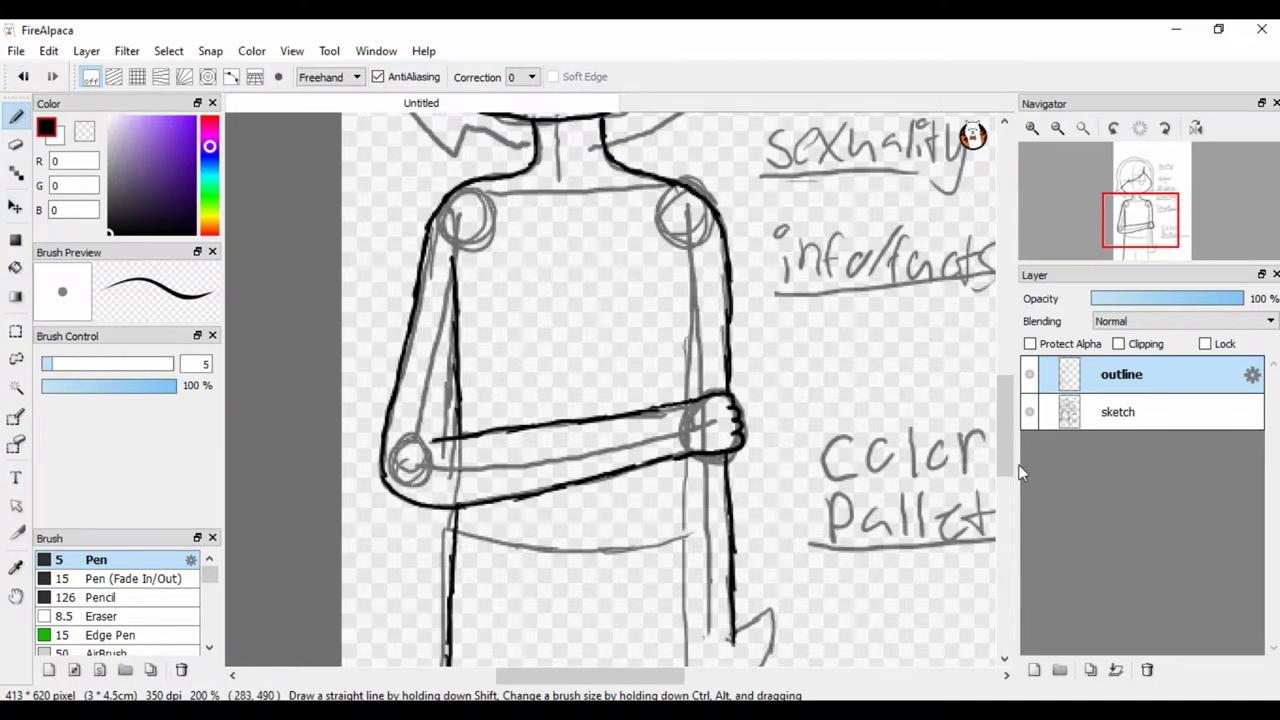
{"action": "scroll", "coordinate": [770, 400], "scroll_direction": "down", "scroll_amount": 3}
{"action": "mouse_move", "coordinate": [768, 385]}
{"action": "left_mouse_down"}
{"action": "mouse_move", "coordinate": [746, 461]}
{"action": "mouse_move", "coordinate": [698, 463]}
{"action": "left_mouse_up"}
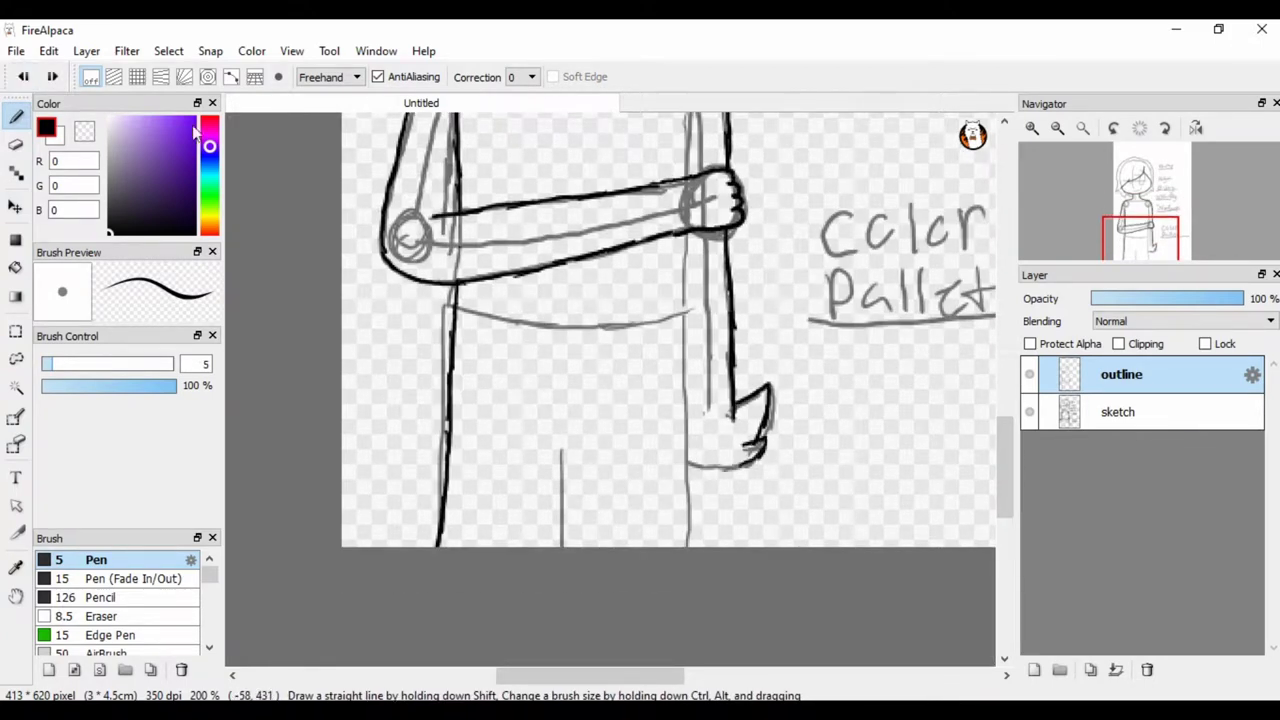
Ink the torso and leg line beside the hanging arm on a new layer, clear its overlap with the forearm, and merge it into the outline layer.
{"action": "scroll", "coordinate": [700, 330], "scroll_direction": "up", "scroll_amount": 3}
{"action": "key", "text": "ctrl+shift+n"}
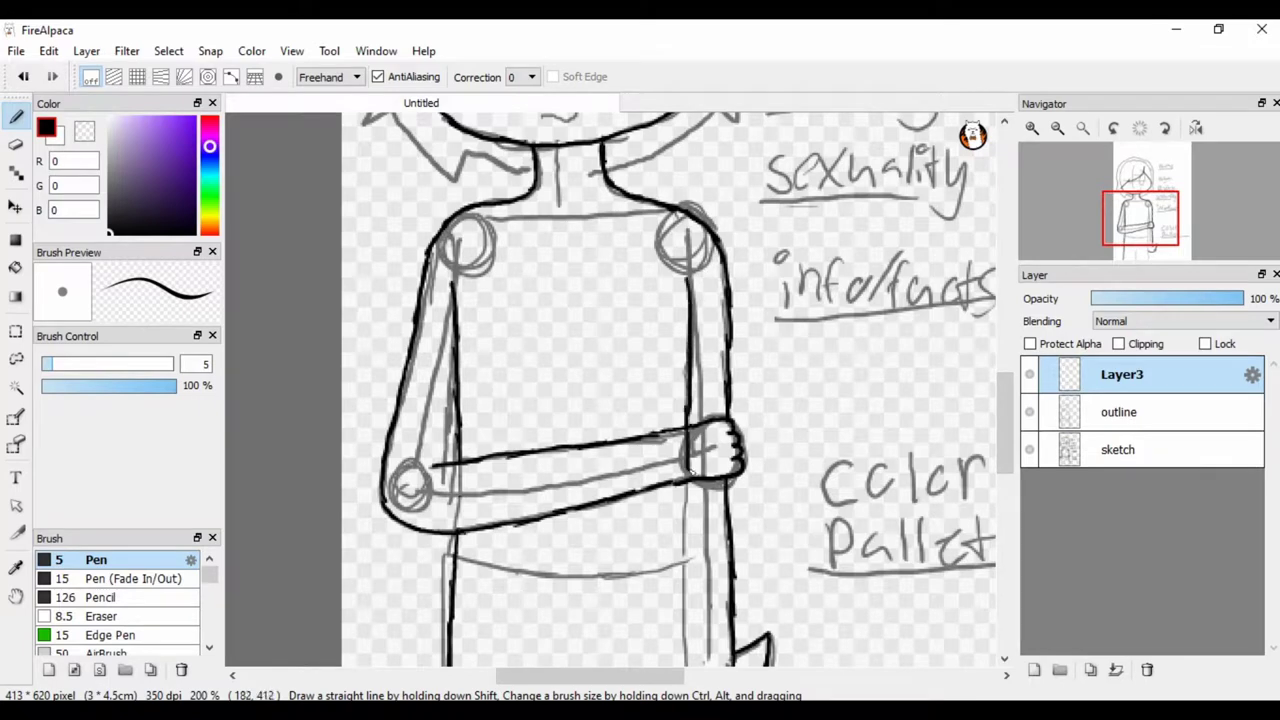
{"action": "scroll", "coordinate": [690, 465], "scroll_direction": "down", "scroll_amount": 3}
{"action": "scroll", "coordinate": [690, 420], "scroll_direction": "up", "scroll_amount": 3}
{"action": "key", "text": "e"}
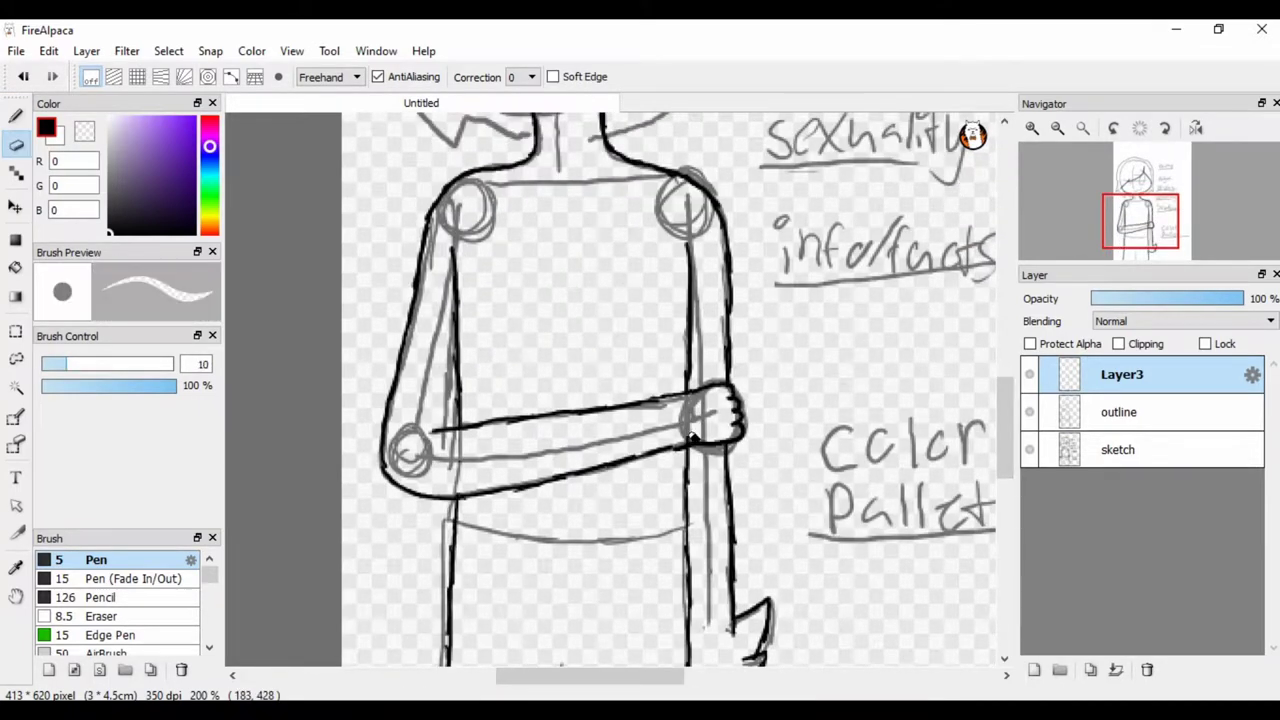
{"action": "left_click", "coordinate": [1147, 669]}
Ink the line separating the trouser legs and cap it with a short horizontal crotch line.
{"action": "key", "text": "b"}
{"action": "scroll", "coordinate": [600, 400], "scroll_direction": "down", "scroll_amount": 3}
{"action": "left_click_drag", "start_coordinate": [560, 396], "coordinate": [567, 498]}
{"action": "left_click_drag", "start_coordinate": [537, 394], "coordinate": [588, 391]}
{"action": "scroll", "coordinate": [1000, 474], "scroll_direction": "up", "scroll_amount": 2}
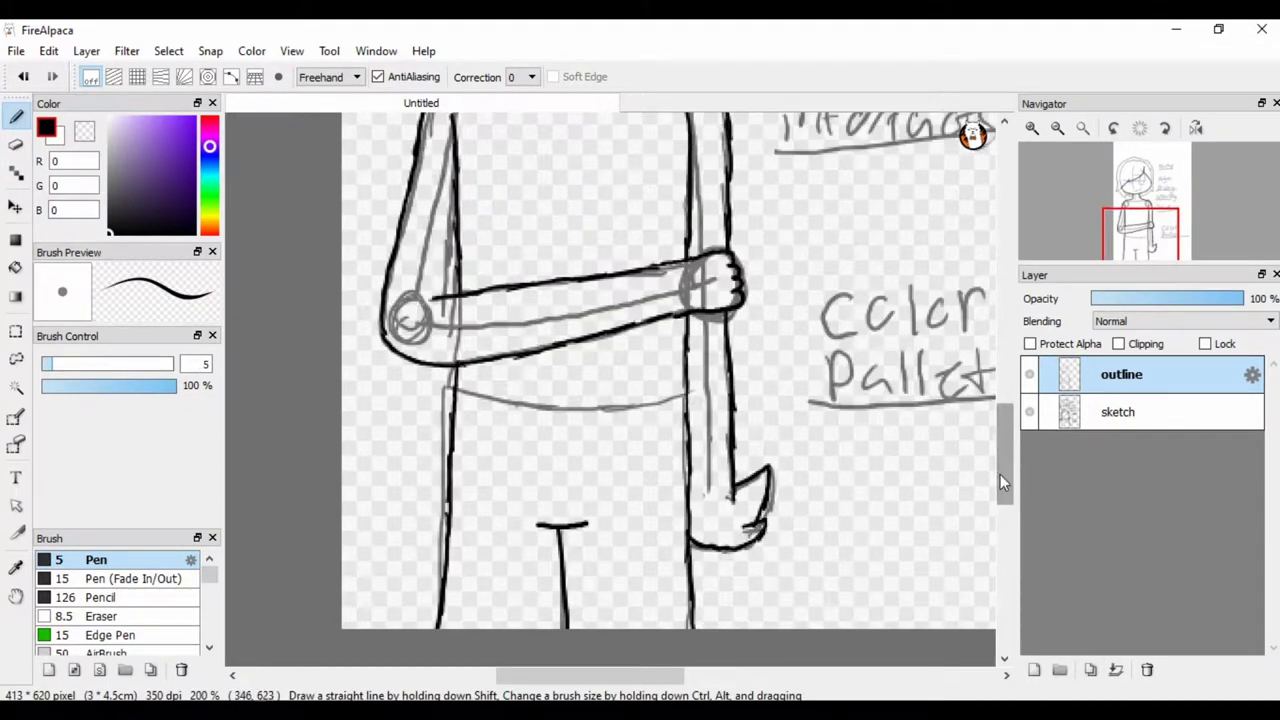
{"action": "left_click_drag", "start_coordinate": [526, 527], "coordinate": [591, 528]}
Ink the curved shirt hem and, below it, the trouser fly and both pocket curves.
{"action": "left_click_drag", "start_coordinate": [516, 428], "coordinate": [644, 412]}
{"action": "key", "text": "ctrl+z"}
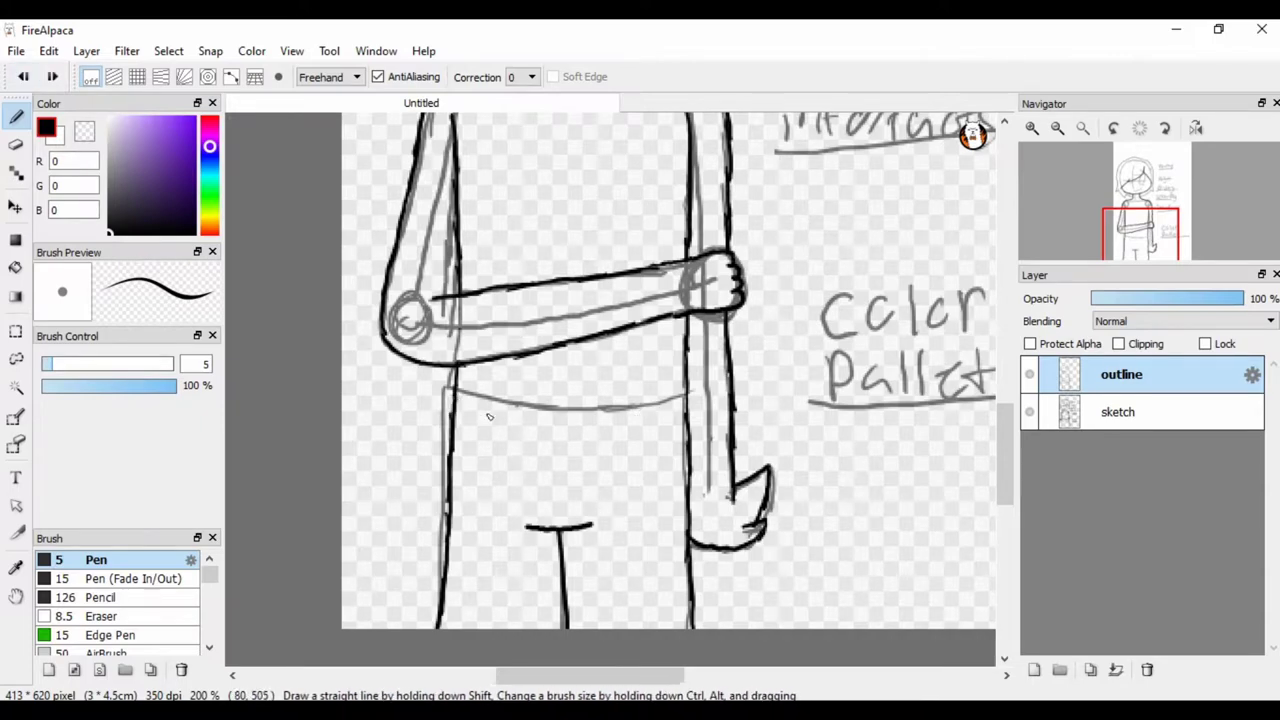
{"action": "left_click_drag", "start_coordinate": [455, 400], "coordinate": [680, 402]}
{"action": "left_click_drag", "start_coordinate": [572, 434], "coordinate": [576, 494]}
{"action": "left_click_drag", "start_coordinate": [630, 425], "coordinate": [677, 465]}
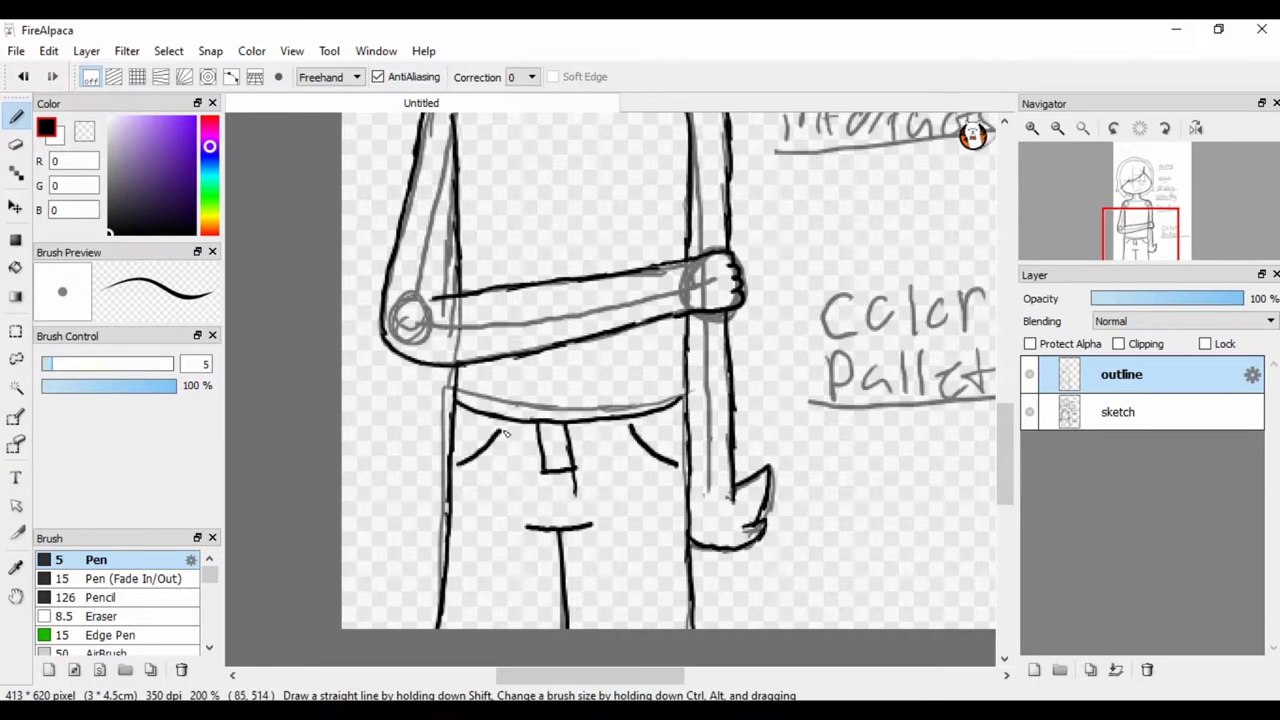
Hide the sketch layer to check the body outline on its own.
{"action": "scroll", "coordinate": [1005, 394], "scroll_direction": "down", "scroll_amount": 2}
{"action": "scroll", "coordinate": [1005, 200], "scroll_direction": "up", "scroll_amount": 2}
{"action": "scroll", "coordinate": [1005, 300], "scroll_direction": "down", "scroll_amount": 1}
{"action": "left_click", "coordinate": [1030, 412]}
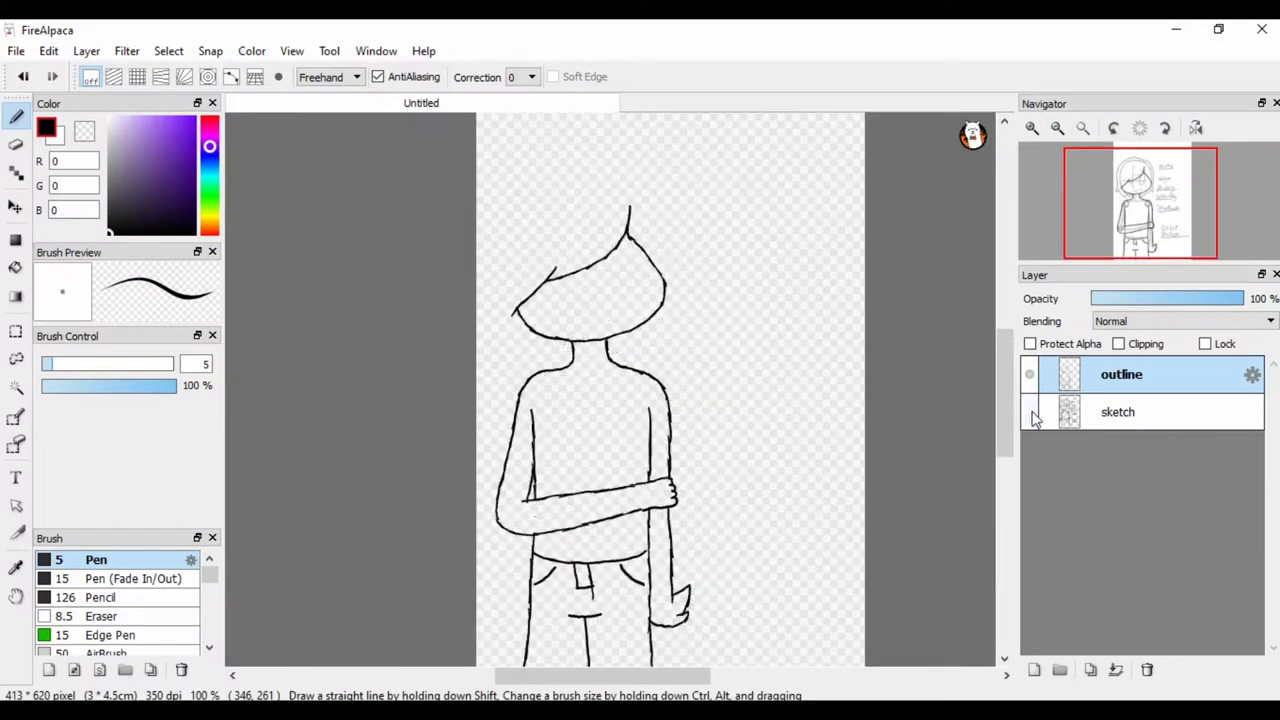
{"action": "left_click", "coordinate": [1030, 412]}
{"action": "left_click", "coordinate": [1030, 412]}
Erase the fist gripping the arm and redraw it with cleaner finger bumps and forearm lines.
{"action": "scroll", "coordinate": [1001, 422], "scroll_direction": "up", "scroll_amount": 1}
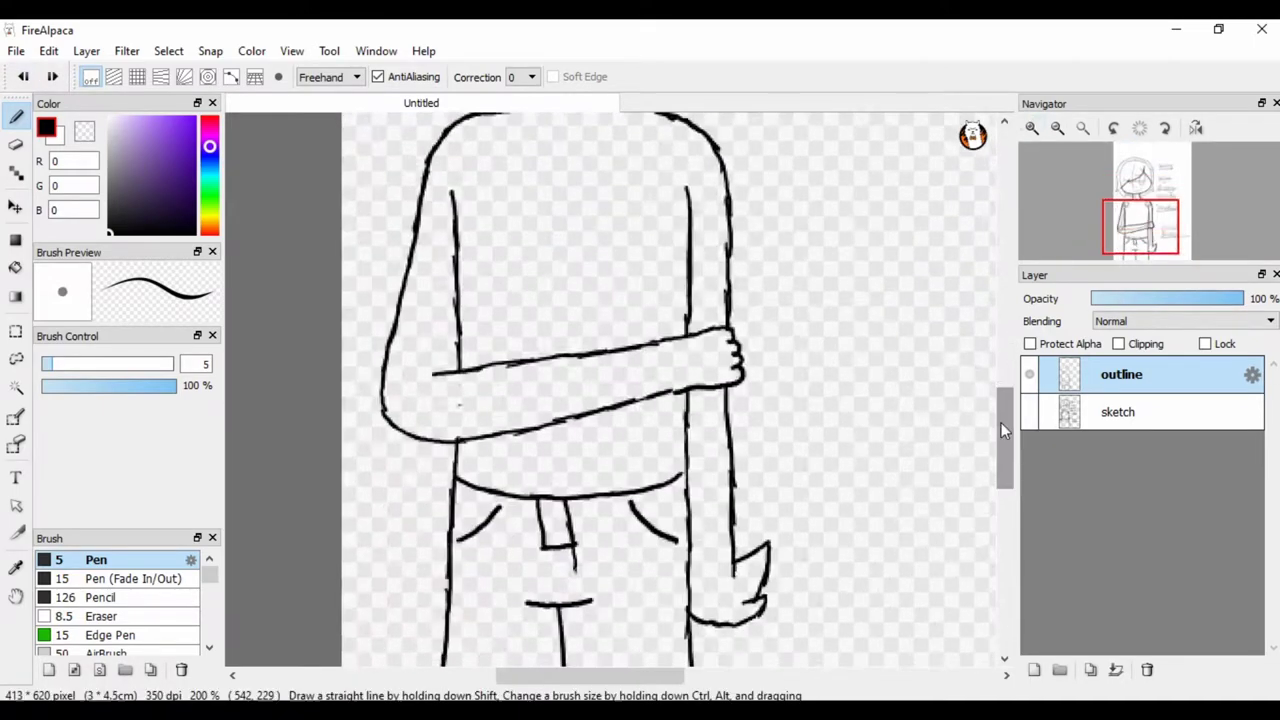
{"action": "scroll", "coordinate": [1001, 422], "scroll_direction": "up", "scroll_amount": 1}
{"action": "key", "text": "e"}
{"action": "mouse_move", "coordinate": [712, 320]}
{"action": "left_mouse_down"}
{"action": "mouse_move", "coordinate": [759, 303]}
{"action": "mouse_move", "coordinate": [794, 372]}
{"action": "mouse_move", "coordinate": [758, 378]}
{"action": "mouse_move", "coordinate": [719, 309]}
{"action": "mouse_move", "coordinate": [792, 294]}
{"action": "left_mouse_up"}
{"action": "key", "text": "b"}
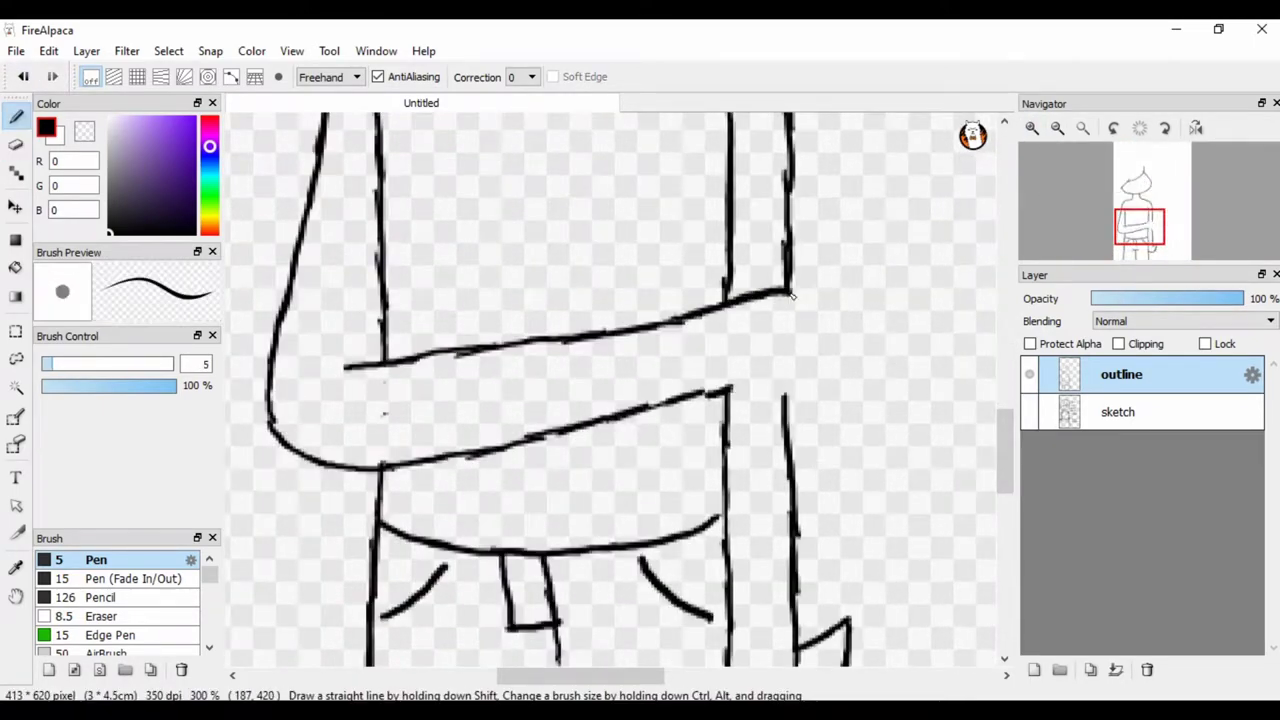
{"action": "left_click_drag", "start_coordinate": [794, 372], "coordinate": [768, 397]}
{"action": "key", "text": "e"}
{"action": "key", "text": "b"}
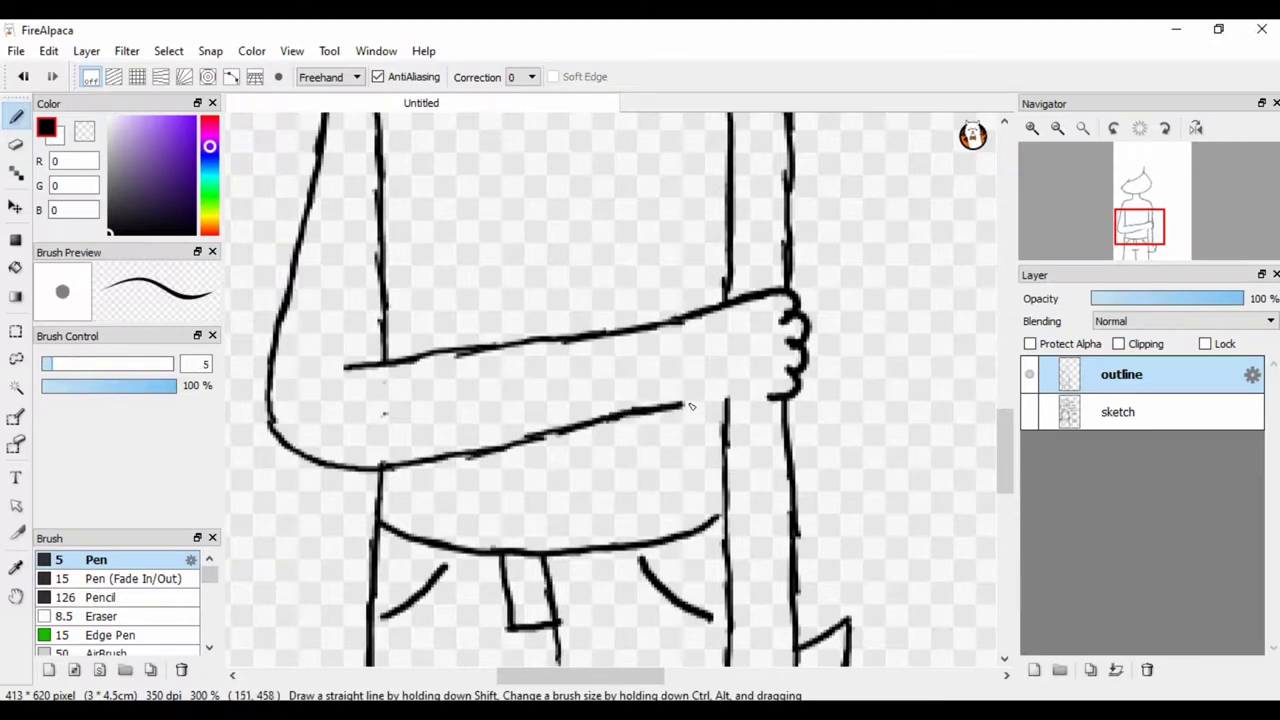
{"action": "left_click_drag", "start_coordinate": [668, 408], "coordinate": [770, 392]}
Ink the hair over the sketch from the crown down the bent-arm side to the pointed tips by the neck.
{"action": "scroll", "coordinate": [1005, 430], "scroll_direction": "down", "scroll_amount": 2}
{"action": "mouse_move", "coordinate": [1005, 430]}
{"action": "left_mouse_down"}
{"action": "mouse_move", "coordinate": [1046, 362]}
{"action": "mouse_move", "coordinate": [1012, 350]}
{"action": "left_mouse_up"}
{"action": "scroll", "coordinate": [600, 270], "scroll_direction": "up", "scroll_amount": 2}
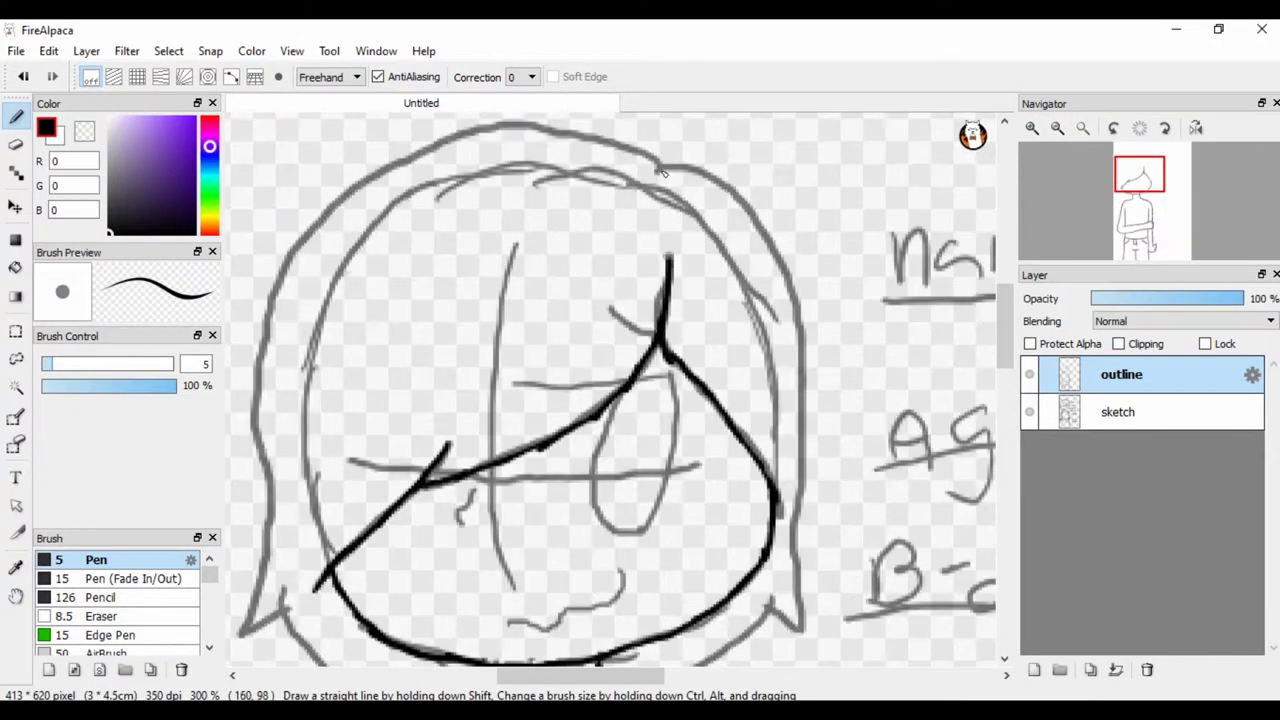
{"action": "mouse_move", "coordinate": [660, 172]}
{"action": "left_mouse_down"}
{"action": "mouse_move", "coordinate": [590, 128]}
{"action": "mouse_move", "coordinate": [450, 132]}
{"action": "mouse_move", "coordinate": [326, 200]}
{"action": "mouse_move", "coordinate": [482, 123]}
{"action": "left_mouse_up"}
{"action": "mouse_move", "coordinate": [482, 123]}
{"action": "left_mouse_down"}
{"action": "mouse_move", "coordinate": [408, 412]}
{"action": "mouse_move", "coordinate": [442, 521]}
{"action": "left_mouse_up"}
{"action": "left_click_drag", "start_coordinate": [533, 590], "coordinate": [628, 640]}
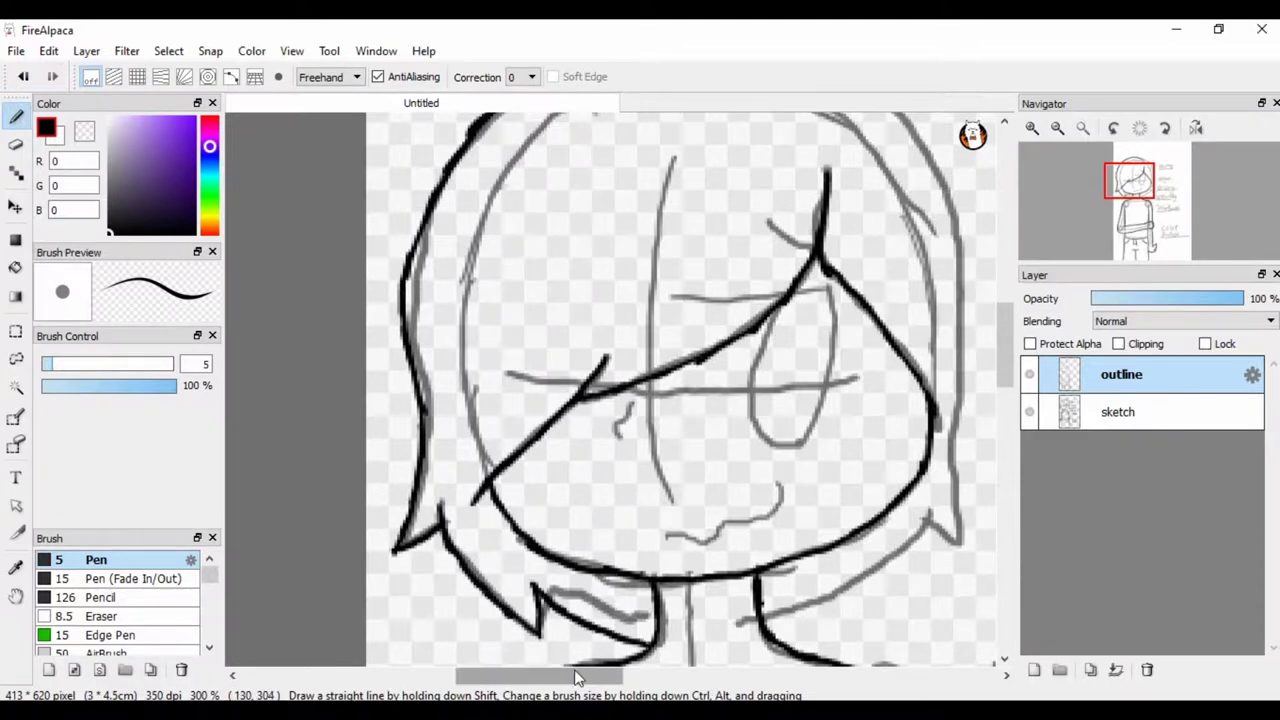
Ink the remaining side of the hair down to its pointed tip and back toward the neck.
{"action": "mouse_move", "coordinate": [700, 300]}
{"action": "left_mouse_down"}
{"action": "mouse_move", "coordinate": [390, 465]}
{"action": "mouse_move", "coordinate": [390, 255]}
{"action": "left_mouse_up"}
{"action": "mouse_move", "coordinate": [614, 118]}
{"action": "left_mouse_down"}
{"action": "mouse_move", "coordinate": [651, 468]}
{"action": "mouse_move", "coordinate": [613, 467]}
{"action": "left_mouse_up"}
{"action": "left_click_drag", "start_coordinate": [575, 501], "coordinate": [680, 496]}
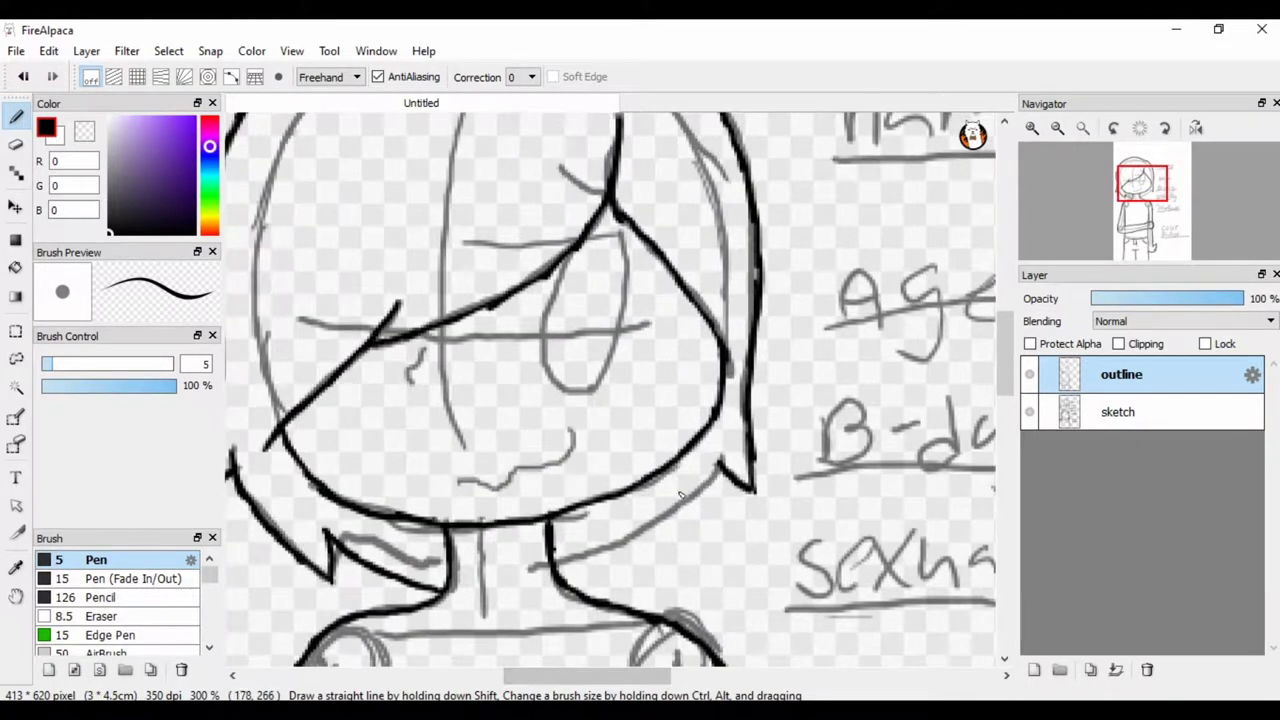
Ink the facial features over the sketch: the eyebrow, oval eye, small mark beneath the fringe and wavy mouth.
{"action": "left_click_drag", "start_coordinate": [476, 231], "coordinate": [493, 376]}
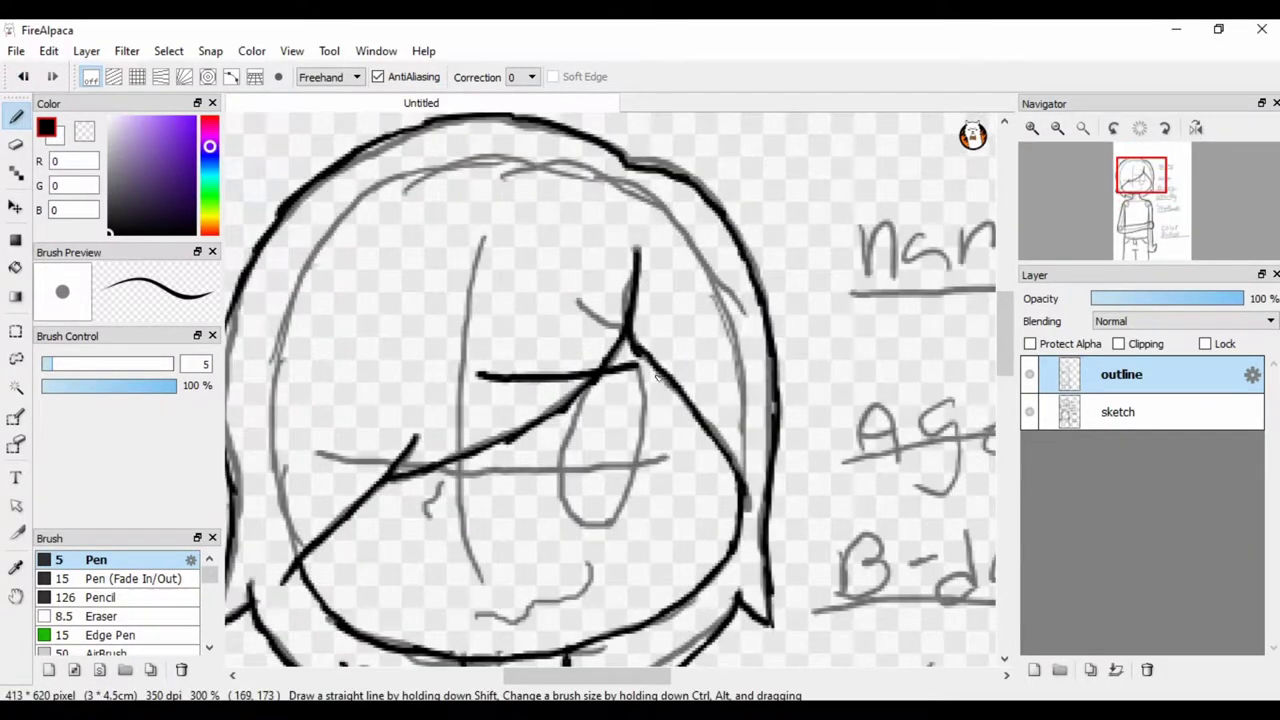
{"action": "mouse_move", "coordinate": [637, 366]}
{"action": "left_mouse_down"}
{"action": "mouse_move", "coordinate": [610, 528]}
{"action": "mouse_move", "coordinate": [575, 520]}
{"action": "mouse_move", "coordinate": [617, 520]}
{"action": "left_mouse_up"}
{"action": "key", "text": "ctrl+z"}
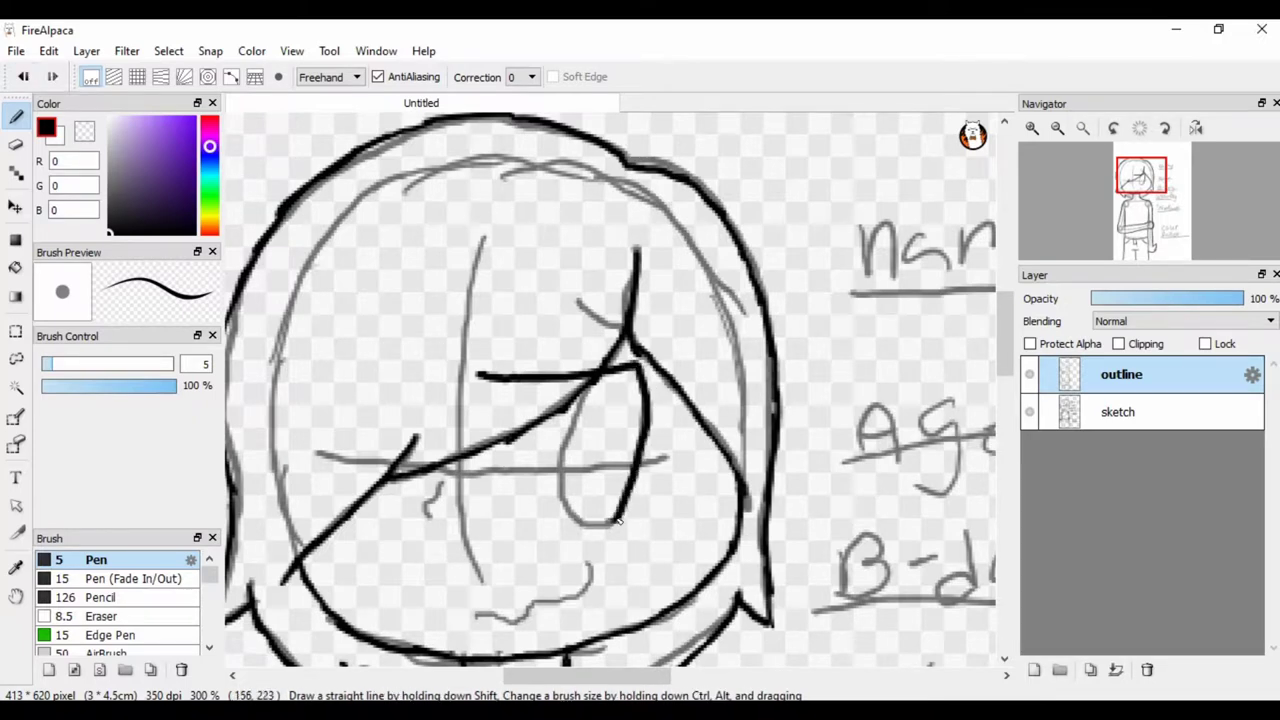
{"action": "left_click_drag", "start_coordinate": [436, 489], "coordinate": [433, 512]}
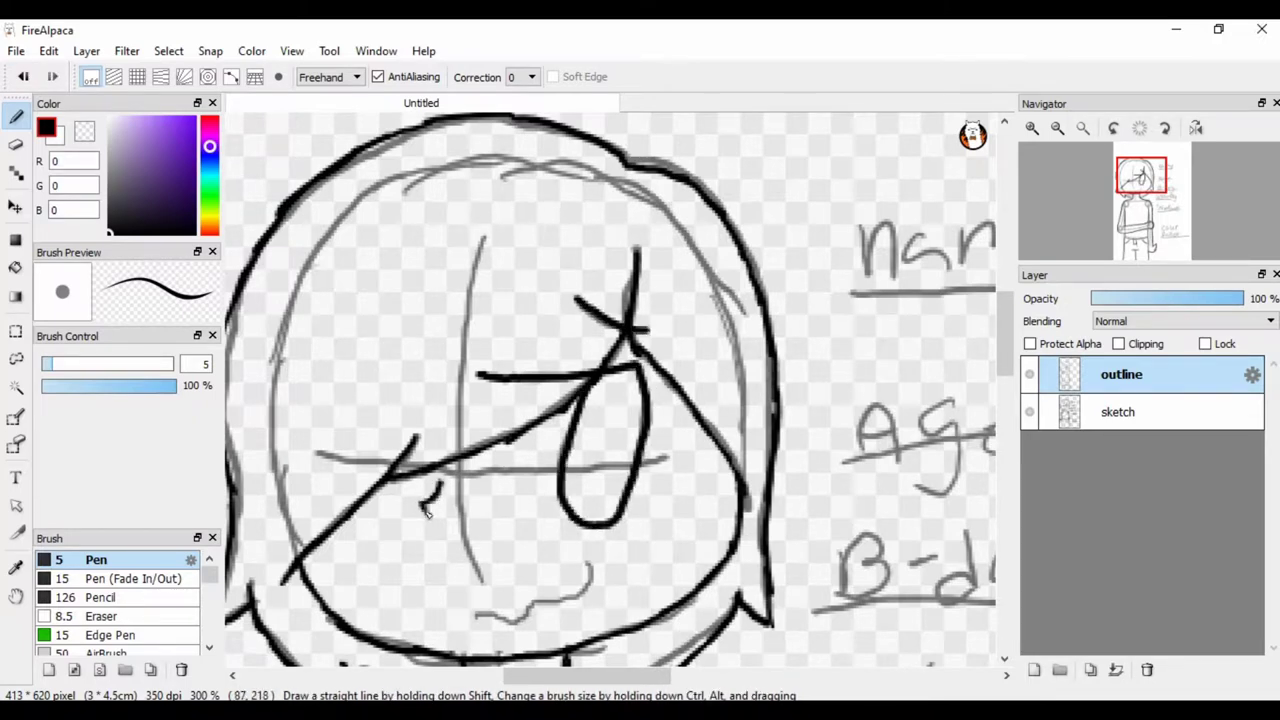
{"action": "mouse_move", "coordinate": [474, 612]}
{"action": "left_mouse_down"}
{"action": "mouse_move", "coordinate": [549, 606]}
{"action": "mouse_move", "coordinate": [579, 568]}
{"action": "mouse_move", "coordinate": [499, 616]}
{"action": "mouse_move", "coordinate": [562, 617]}
{"action": "left_mouse_up"}
{"action": "key", "text": "ctrl+z"}
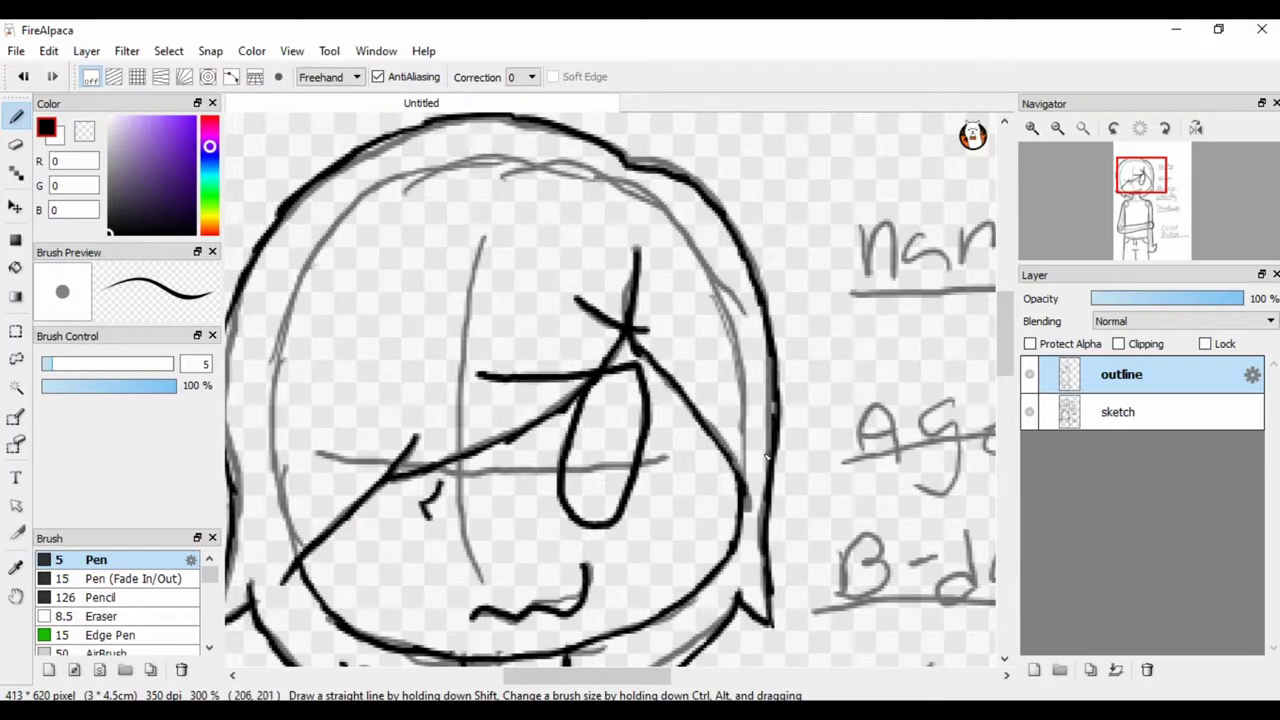
Hide the sketch layer and fit the unrotated canvas in view to check the full outline.
{"action": "left_click", "coordinate": [1083, 128]}
{"action": "left_click", "coordinate": [1140, 128]}
{"action": "left_click", "coordinate": [1029, 412]}
{"action": "left_click", "coordinate": [1029, 412]}
{"action": "left_click", "coordinate": [1029, 412]}
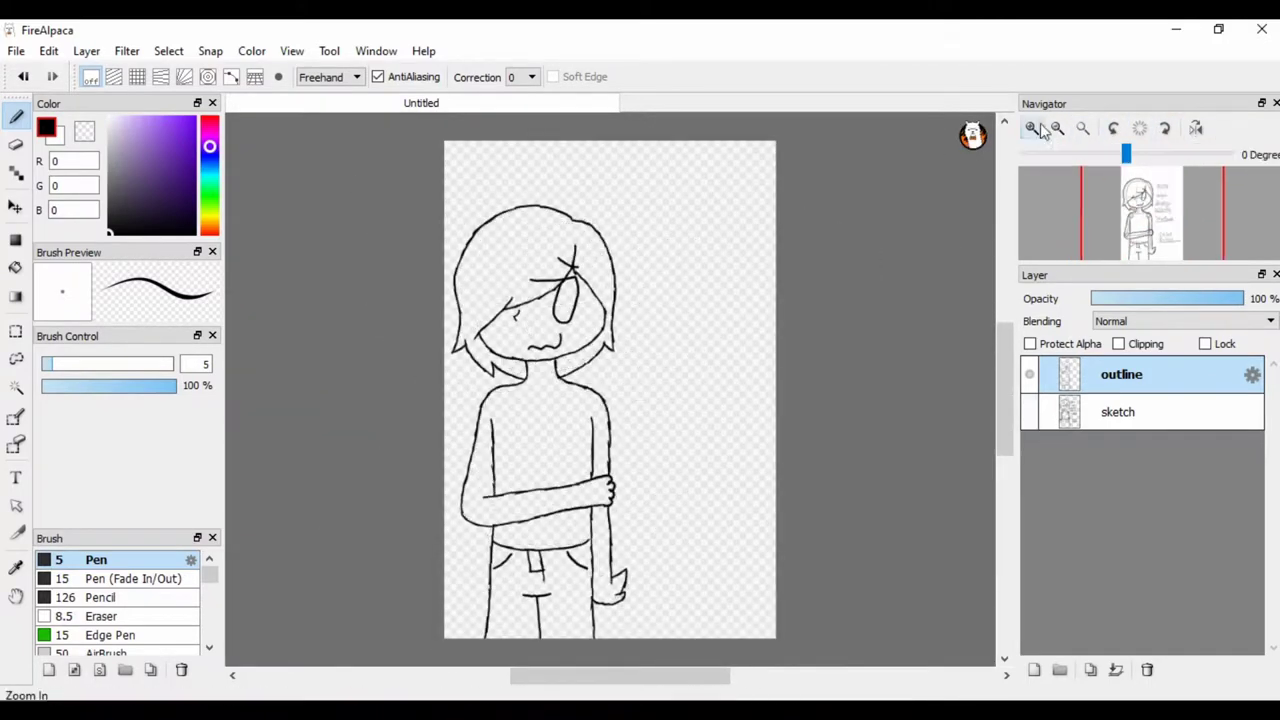
Draw a ribbed collar with short cross lines around the sweater's neckline.
{"action": "left_click", "coordinate": [1032, 128]}
{"action": "mouse_move", "coordinate": [442, 386]}
{"action": "left_mouse_down"}
{"action": "mouse_move", "coordinate": [471, 425]}
{"action": "mouse_move", "coordinate": [513, 423]}
{"action": "mouse_move", "coordinate": [464, 436]}
{"action": "mouse_move", "coordinate": [527, 436]}
{"action": "mouse_move", "coordinate": [441, 400]}
{"action": "left_mouse_up"}
{"action": "left_click_drag", "start_coordinate": [458, 418], "coordinate": [463, 433]}
{"action": "left_click_drag", "start_coordinate": [482, 426], "coordinate": [485, 441]}
{"action": "scroll", "coordinate": [560, 420], "scroll_direction": "down", "scroll_amount": 3}
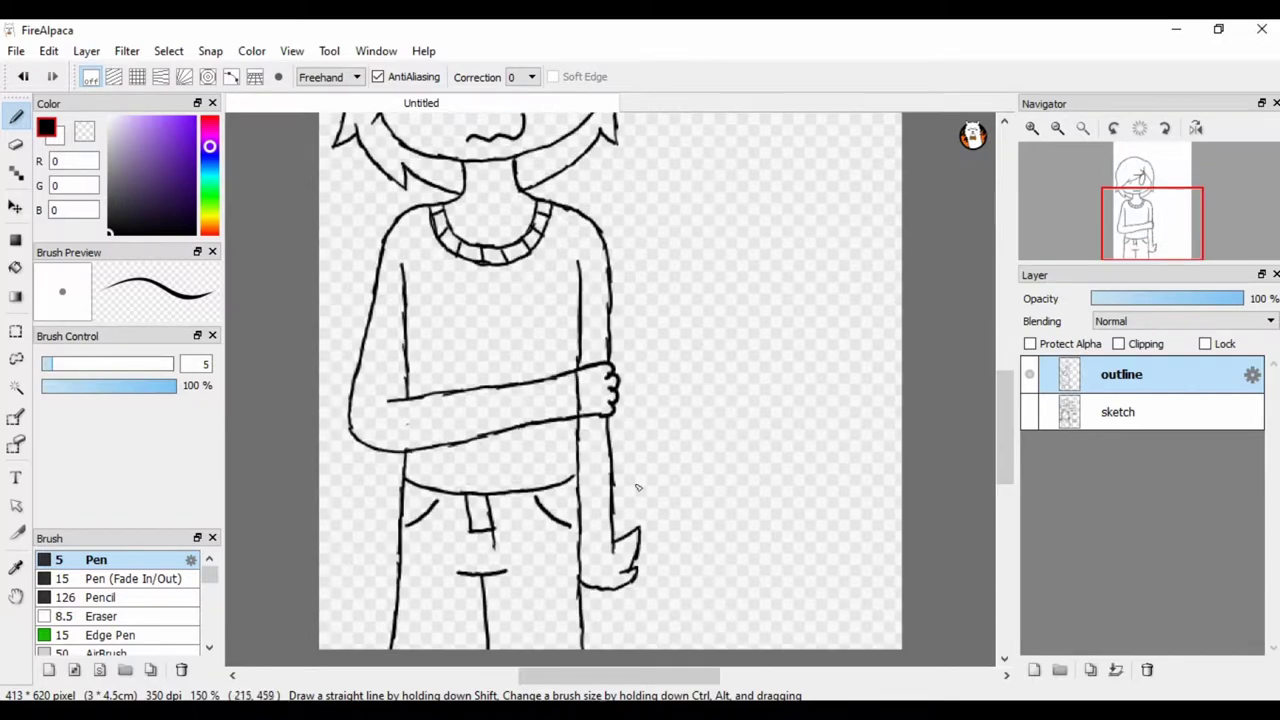
{"action": "scroll", "coordinate": [633, 566], "scroll_direction": "down", "scroll_amount": 3}
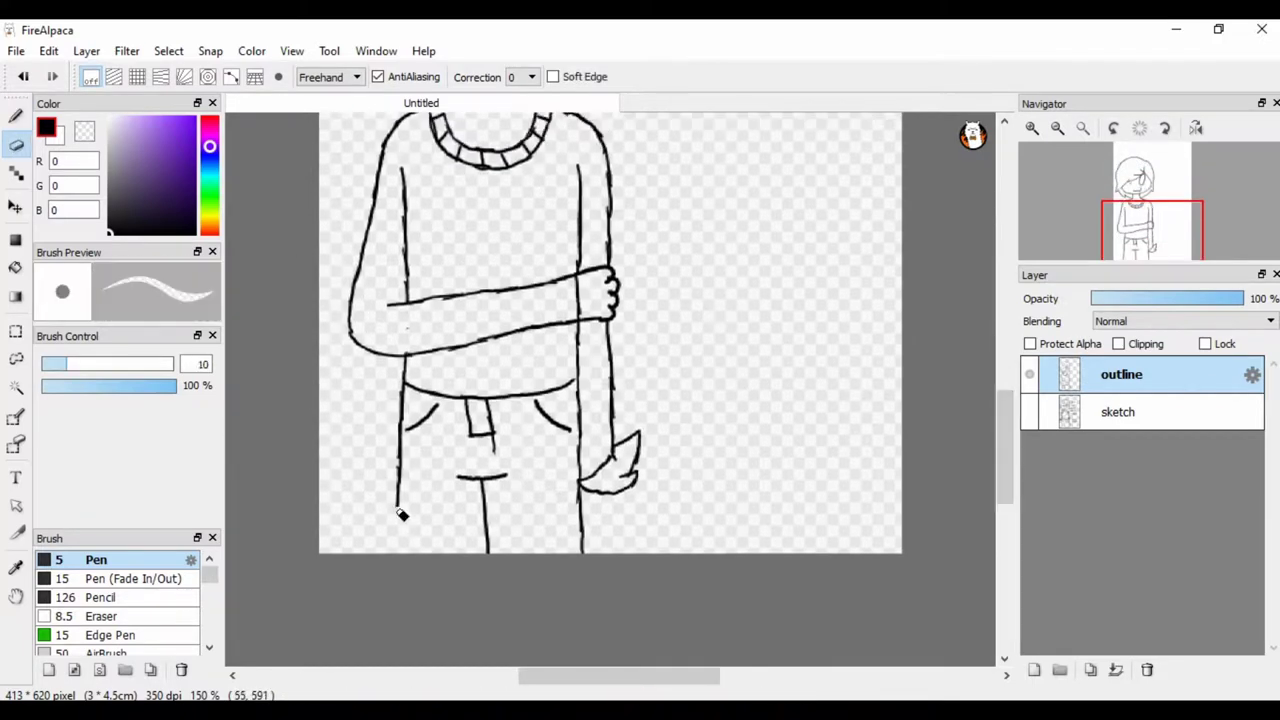
Add a new layer above the outline and name it color.
{"action": "left_click", "coordinate": [1057, 129]}
{"action": "left_click", "coordinate": [1034, 669]}
{"action": "double_click", "coordinate": [1150, 378]}
{"action": "type", "text": "col"}
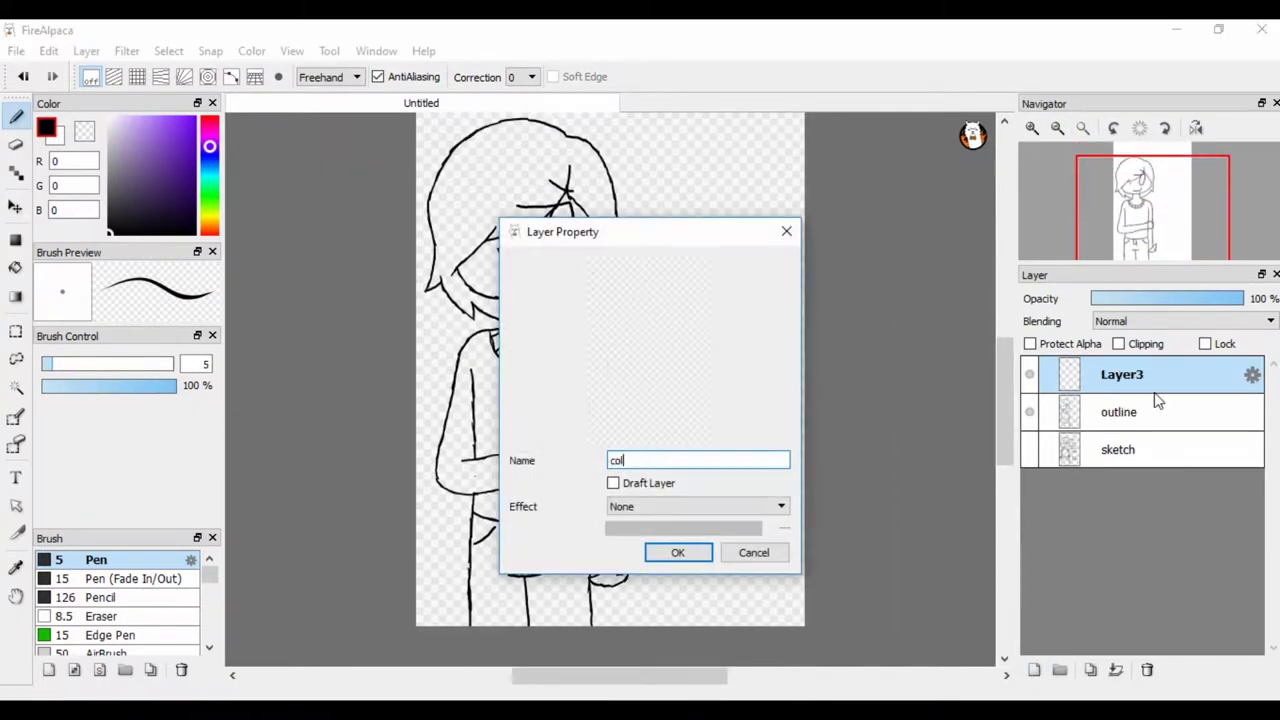
{"action": "type", "text": "or"}
{"action": "key", "text": "Return"}
Choose dark gray (RGB 69, 67, 71) as the drawing color and turn off the transparent background.
{"action": "left_click", "coordinate": [111, 203]}
{"action": "left_click", "coordinate": [292, 51]}
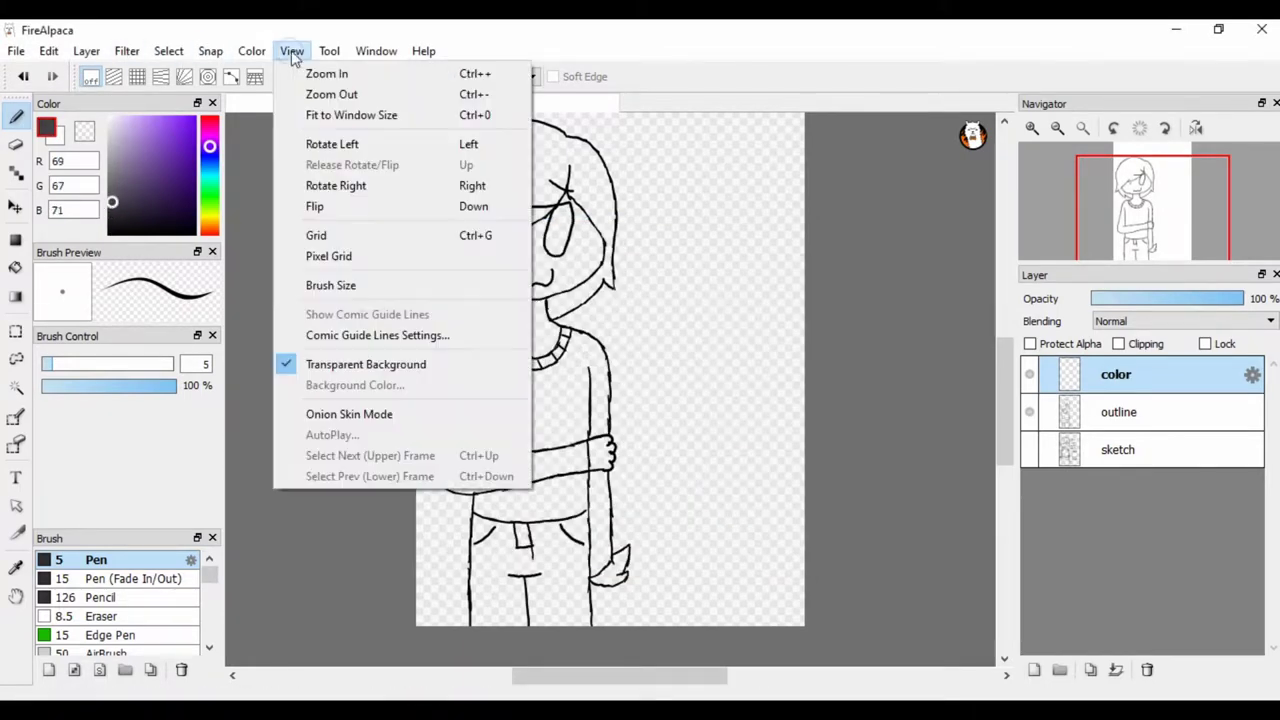
{"action": "left_click", "coordinate": [300, 363]}
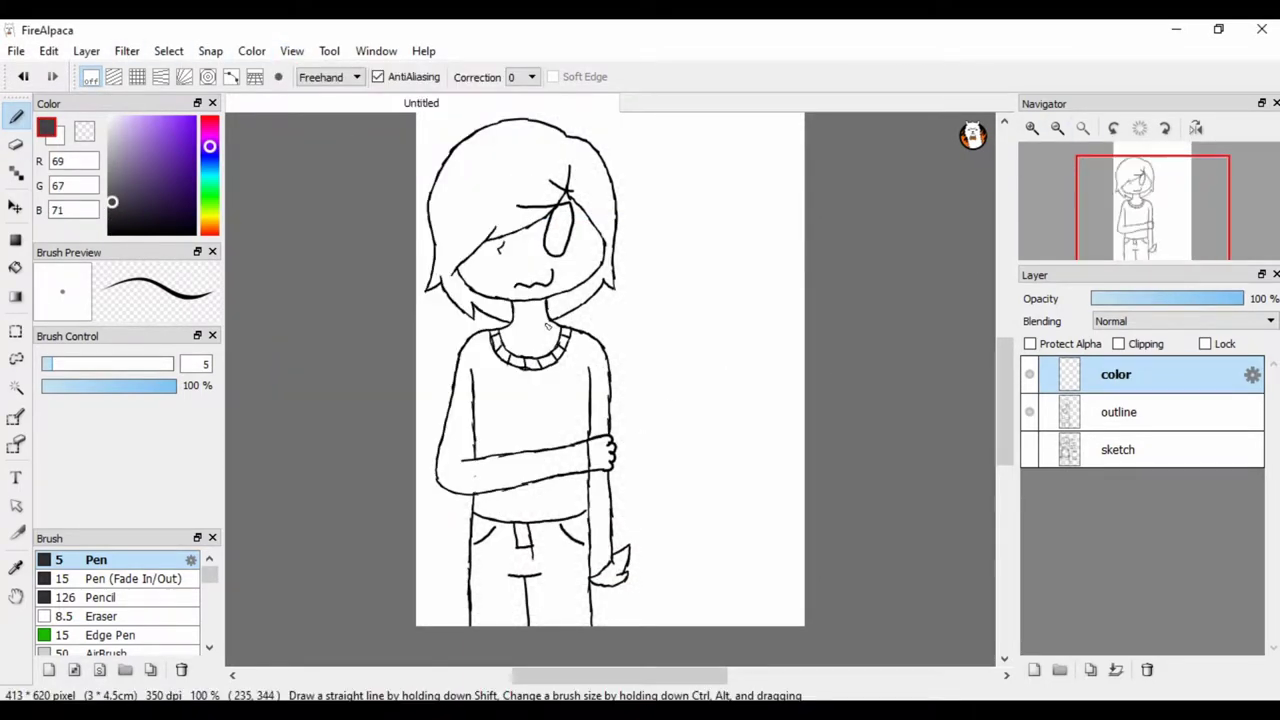
Fill the hair, the sweater and its collar with the dark gray using the Bucket tool.
{"action": "left_click_drag", "start_coordinate": [548, 326], "coordinate": [651, 394]}
{"action": "key", "text": "g"}
{"action": "left_click", "coordinate": [480, 180]}
{"action": "left_click", "coordinate": [551, 410]}
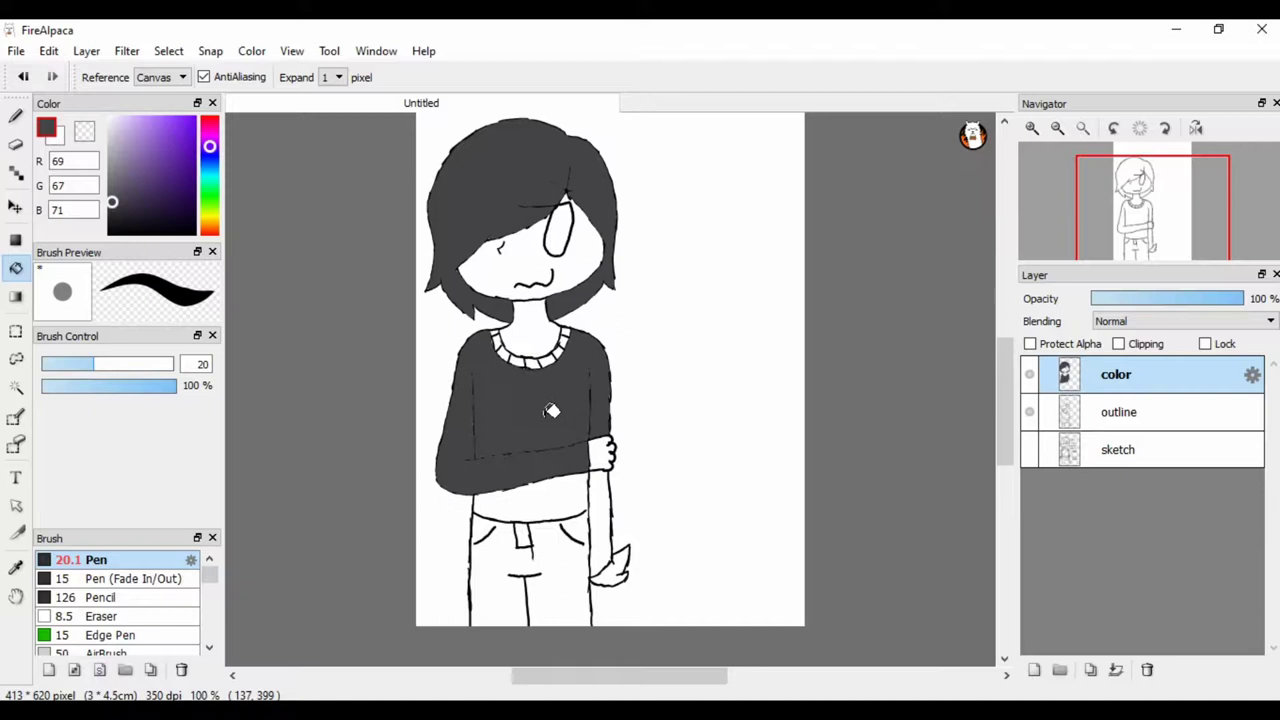
{"action": "left_click", "coordinate": [561, 486]}
{"action": "scroll", "coordinate": [498, 325], "scroll_direction": "up", "scroll_amount": 2}
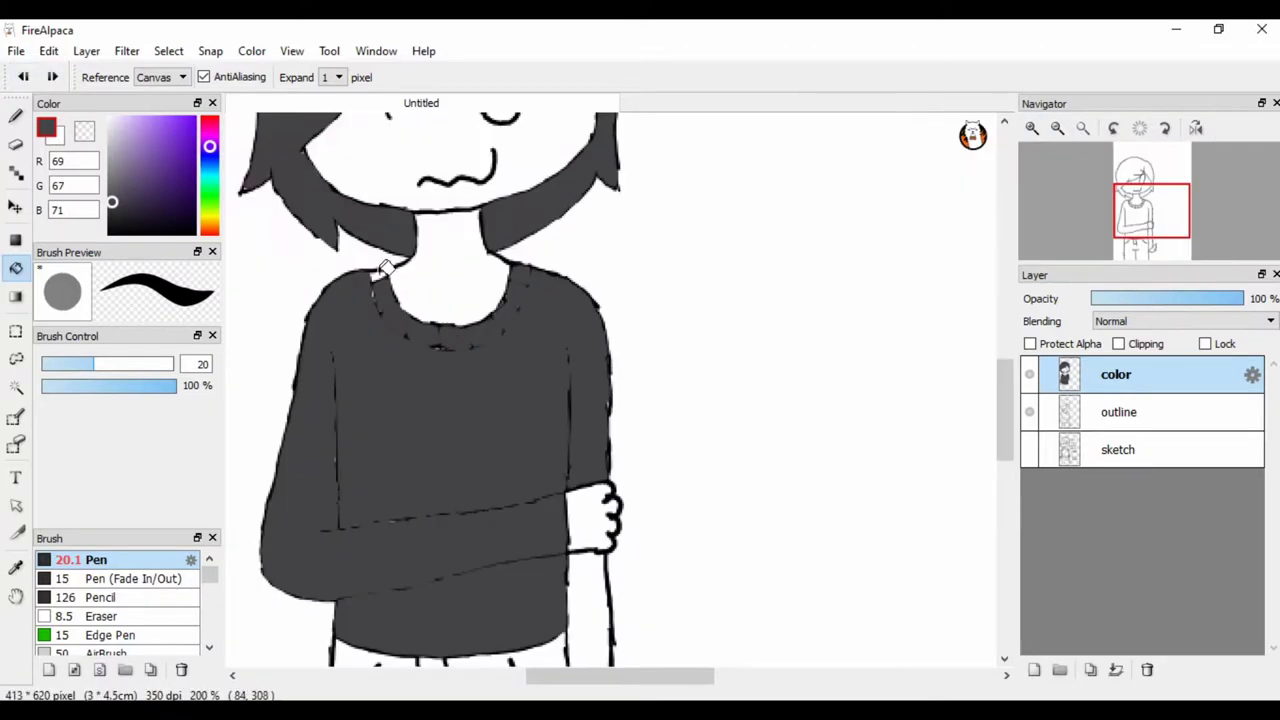
Fill the hanging sleeve with dark gray and the trousers with dark purple (RGB 42, 4, 89).
{"action": "left_click", "coordinate": [1120, 411]}
{"action": "scroll", "coordinate": [843, 360], "scroll_direction": "down", "scroll_amount": 3}
{"action": "left_click", "coordinate": [590, 400]}
{"action": "left_click", "coordinate": [194, 188]}
{"action": "left_click", "coordinate": [409, 457]}
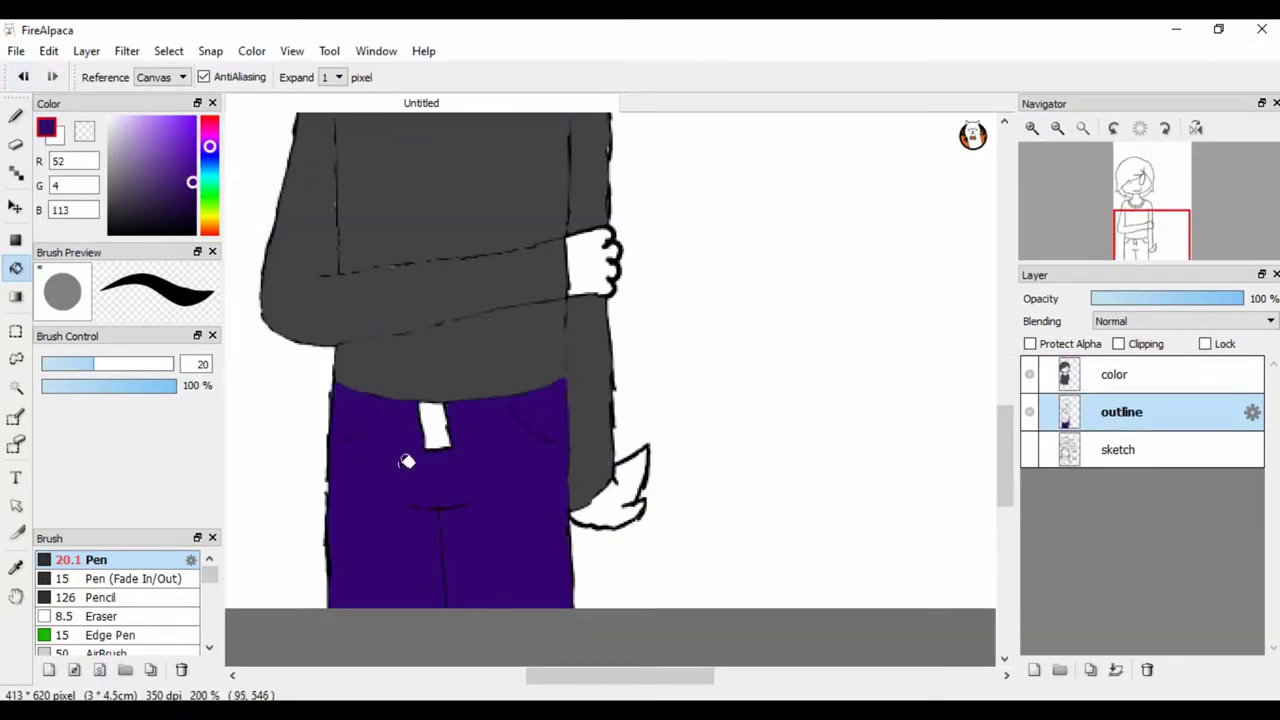
{"action": "key", "text": "ctrl+z"}
{"action": "left_click", "coordinate": [191, 193]}
{"action": "left_click", "coordinate": [428, 470]}
Try to fill the face with pale yellow (RGB 239, 228, 171) on the outline layer.
{"action": "scroll", "coordinate": [842, 268], "scroll_direction": "down", "scroll_amount": 1}
{"action": "left_click_drag", "start_coordinate": [1007, 454], "coordinate": [1007, 374]}
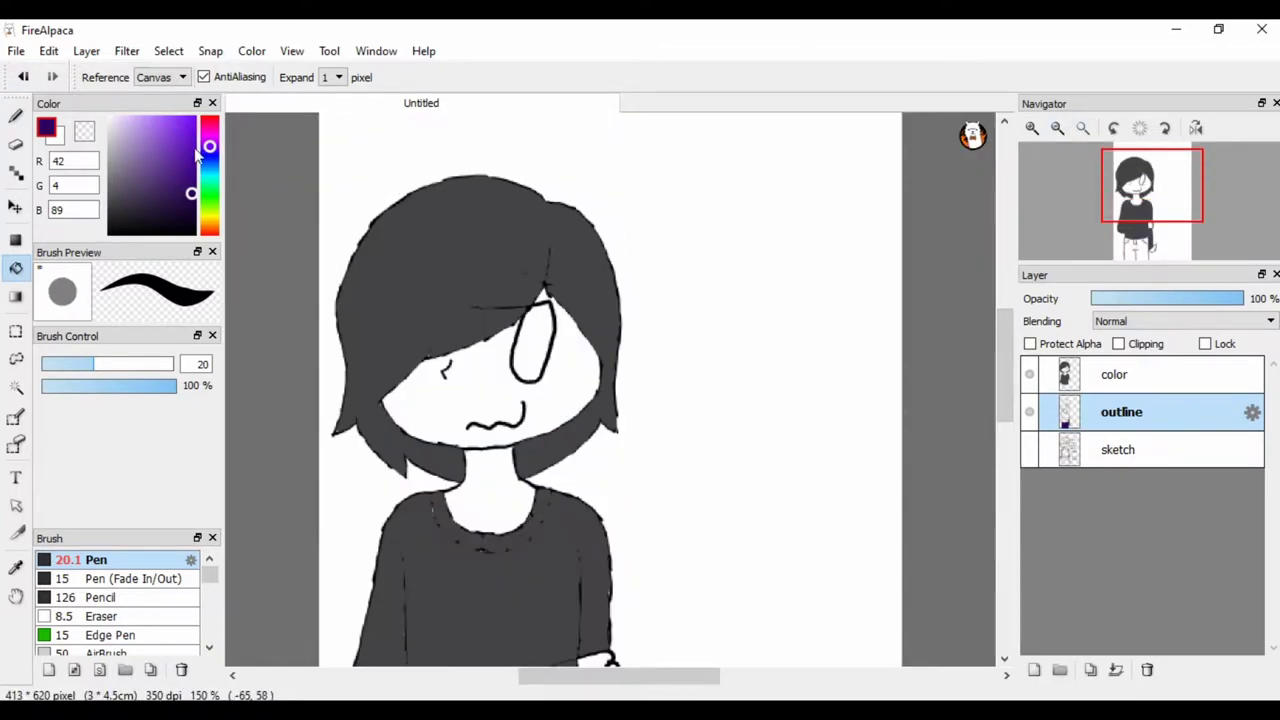
{"action": "left_click", "coordinate": [210, 220]}
{"action": "left_click", "coordinate": [128, 126]}
{"action": "left_click", "coordinate": [132, 122]}
{"action": "left_click", "coordinate": [425, 407]}
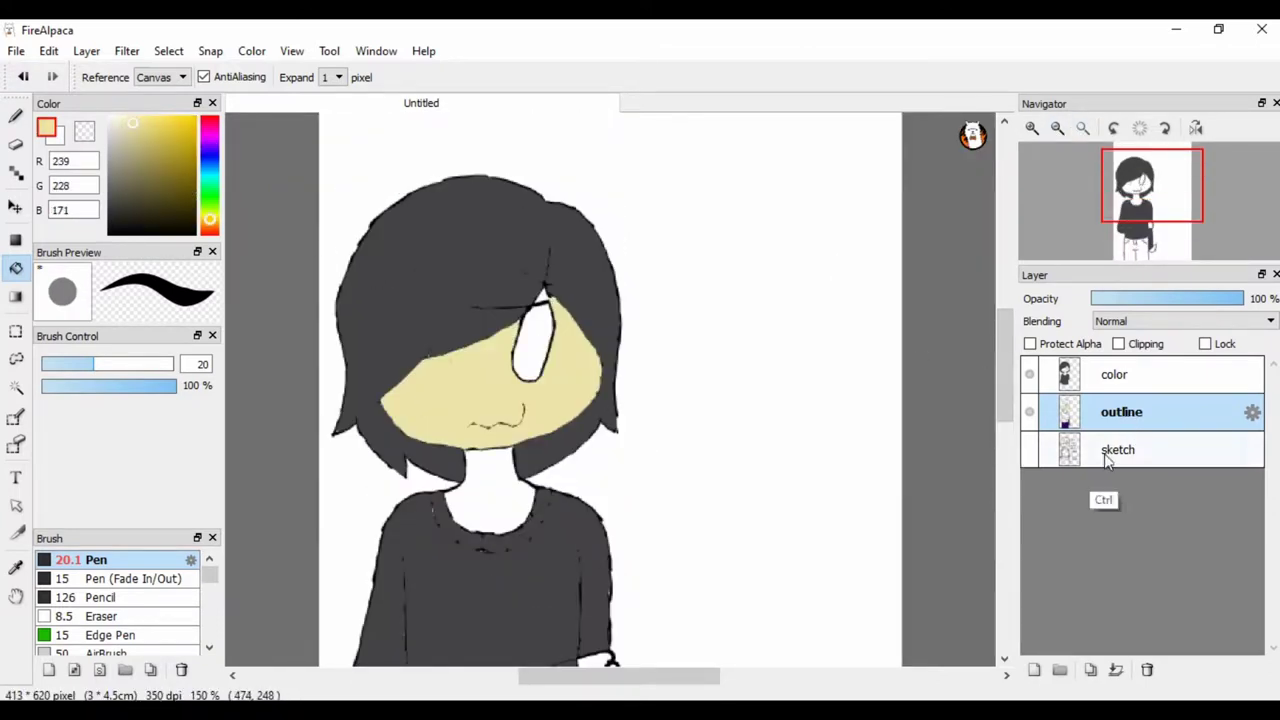
{"action": "key", "text": "ctrl+z"}
{"action": "left_click", "coordinate": [440, 430]}
{"action": "key", "text": "ctrl+z"}
Switch to the color layer and choose a light peach fill color (RGB 247, 223, 187).
{"action": "left_click_drag", "start_coordinate": [1004, 361], "coordinate": [1004, 330]}
{"action": "left_click", "coordinate": [1115, 374]}
{"action": "left_click", "coordinate": [15, 268]}
{"action": "left_click", "coordinate": [440, 440]}
{"action": "key", "text": "ctrl+z"}
{"action": "left_click", "coordinate": [440, 440]}
{"action": "left_click", "coordinate": [470, 430], "text": "alt"}
{"action": "left_click", "coordinate": [210, 225]}
{"action": "left_click", "coordinate": [130, 118]}
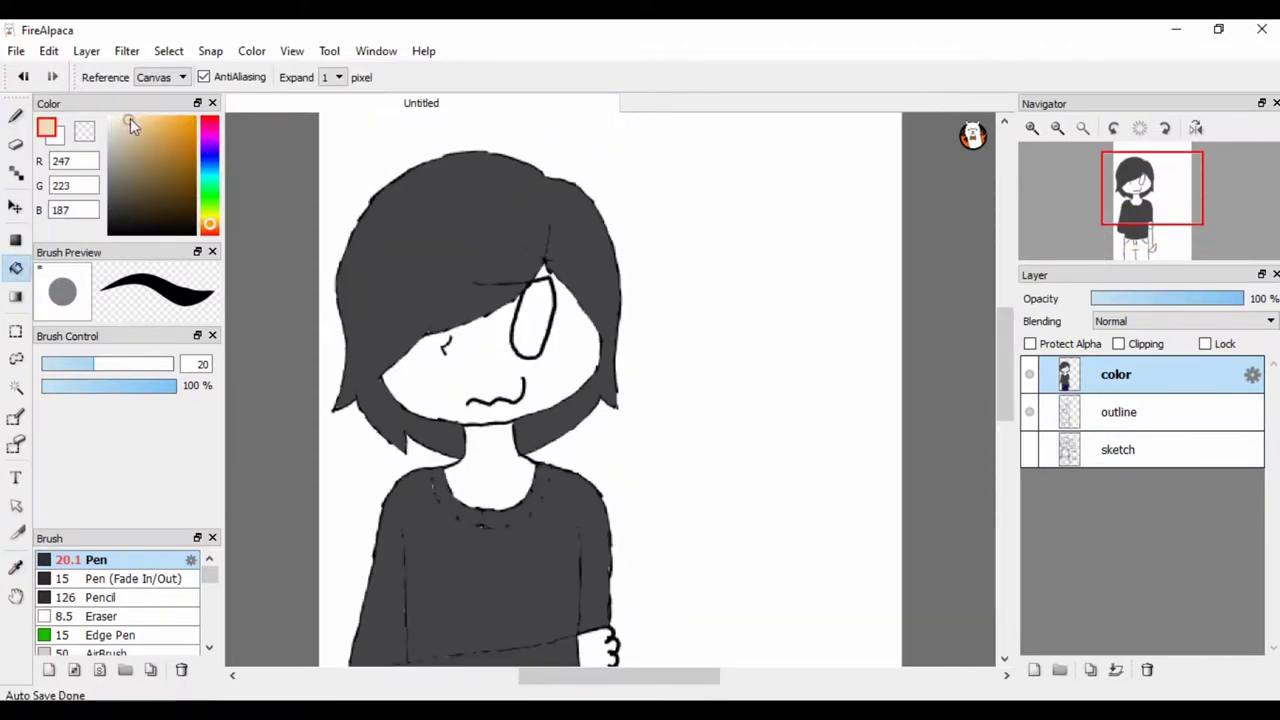
Fill the face, neck and hand on the color layer with a peach skin tone (RGB 249, 223, 183).
{"action": "left_click", "coordinate": [470, 350]}
{"action": "left_click", "coordinate": [126, 122]}
{"action": "left_click", "coordinate": [470, 350]}
{"action": "mouse_move", "coordinate": [1110, 412]}
{"action": "left_mouse_down"}
{"action": "mouse_move", "coordinate": [1068, 390]}
{"action": "mouse_move", "coordinate": [1040, 345]}
{"action": "mouse_move", "coordinate": [1007, 429]}
{"action": "mouse_move", "coordinate": [1006, 355]}
{"action": "left_mouse_up"}
{"action": "left_click", "coordinate": [131, 117]}
{"action": "left_click", "coordinate": [420, 376]}
{"action": "left_click", "coordinate": [1120, 412]}
{"action": "left_click", "coordinate": [1149, 383]}
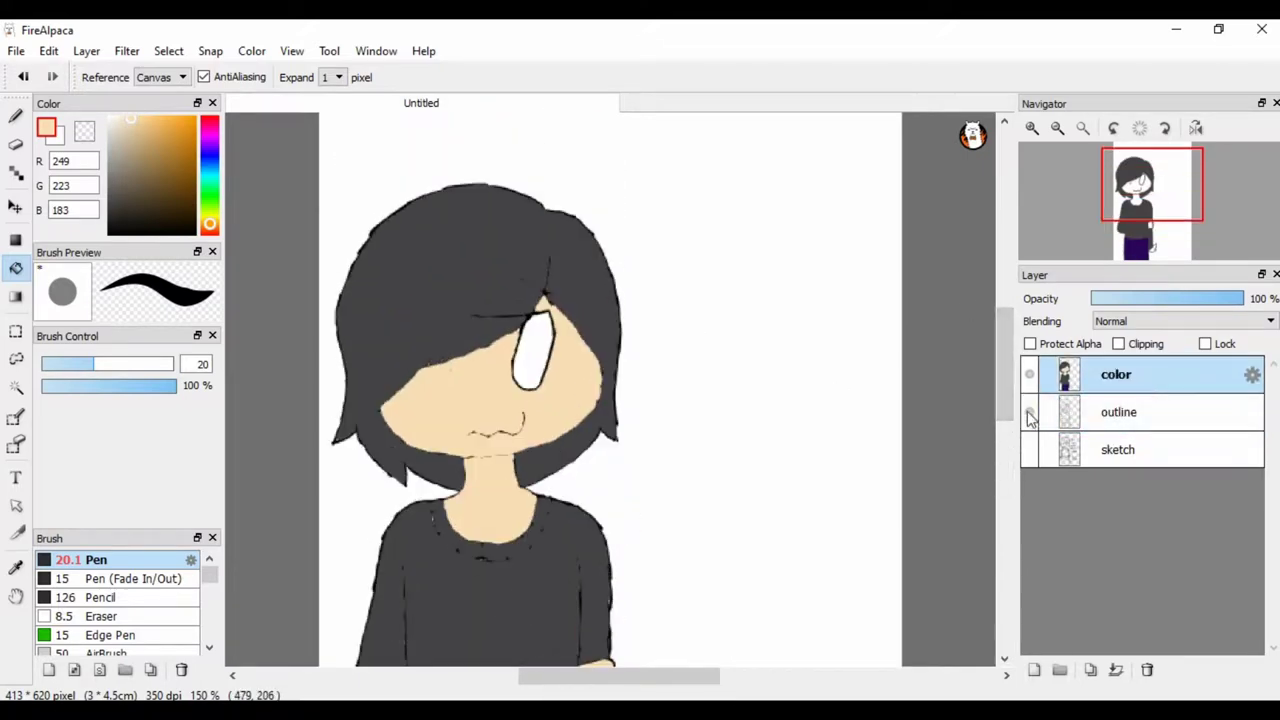
Fill the visible eye with bright blue (RGB 0, 166, 249) on the color layer.
{"action": "key", "text": "ctrl+minus"}
{"action": "key", "text": "ctrl+minus"}
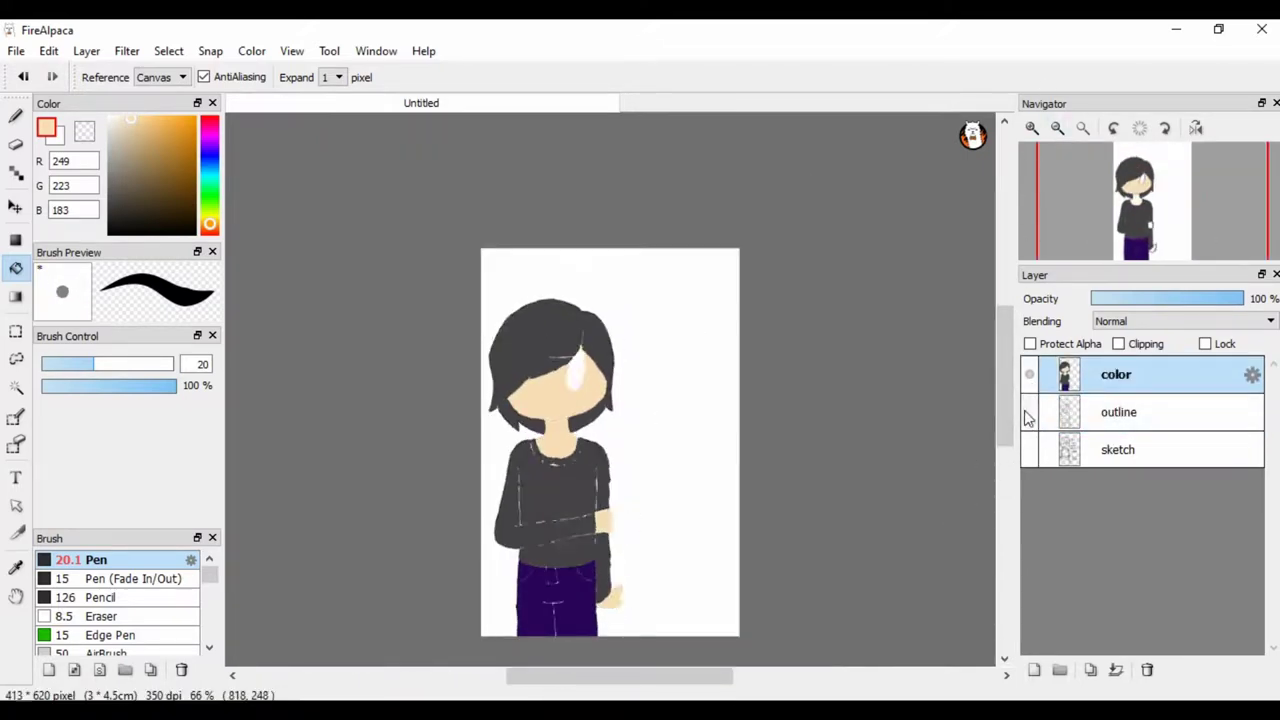
{"action": "key", "text": "ctrl+plus"}
{"action": "key", "text": "ctrl+plus"}
{"action": "left_click", "coordinate": [211, 168]}
{"action": "left_click", "coordinate": [547, 338]}
{"action": "key", "text": "ctrl+minus"}
{"action": "key", "text": "ctrl+minus"}
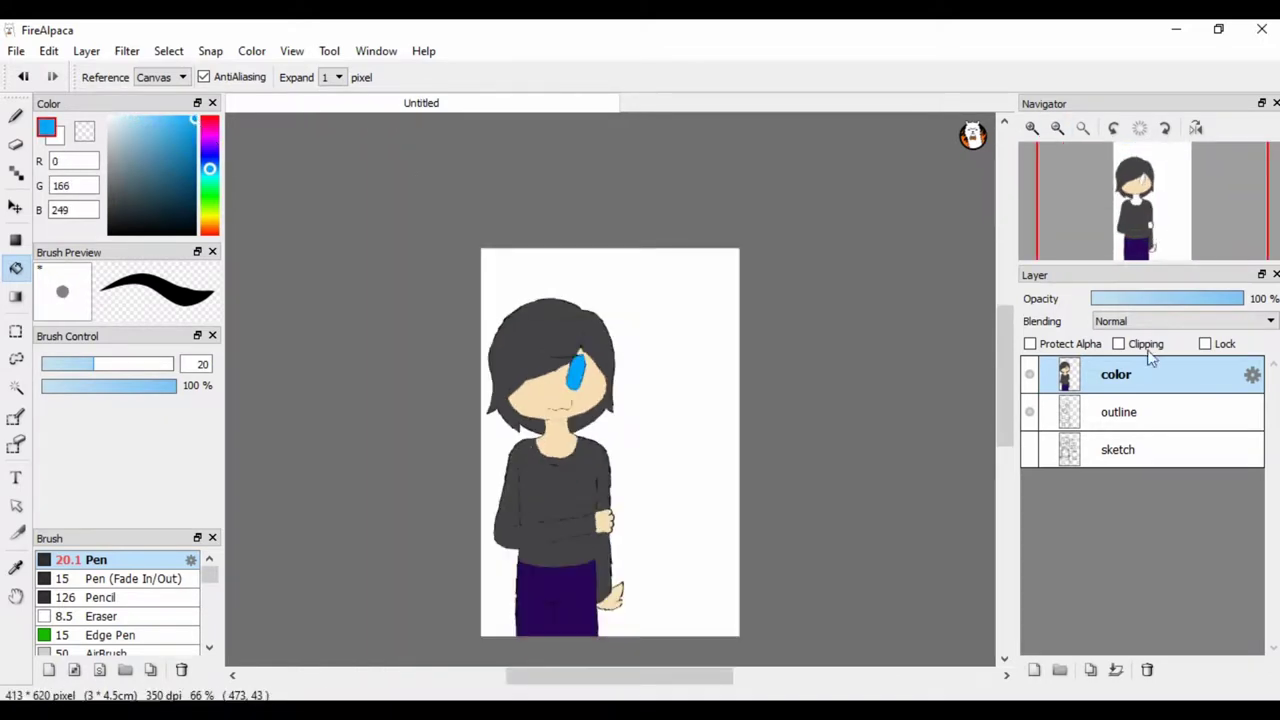
Move the outline layer above the color layer, reselect the color layer and sample the sweater's dark gray.
{"action": "left_click_drag", "start_coordinate": [1119, 412], "coordinate": [1119, 372]}
{"action": "key", "text": "ctrl+plus"}
{"action": "key", "text": "ctrl+plus"}
{"action": "scroll", "coordinate": [875, 321], "scroll_direction": "down", "scroll_amount": 3}
{"action": "left_click", "coordinate": [1116, 412]}
{"action": "left_click", "coordinate": [480, 460], "text": "alt"}
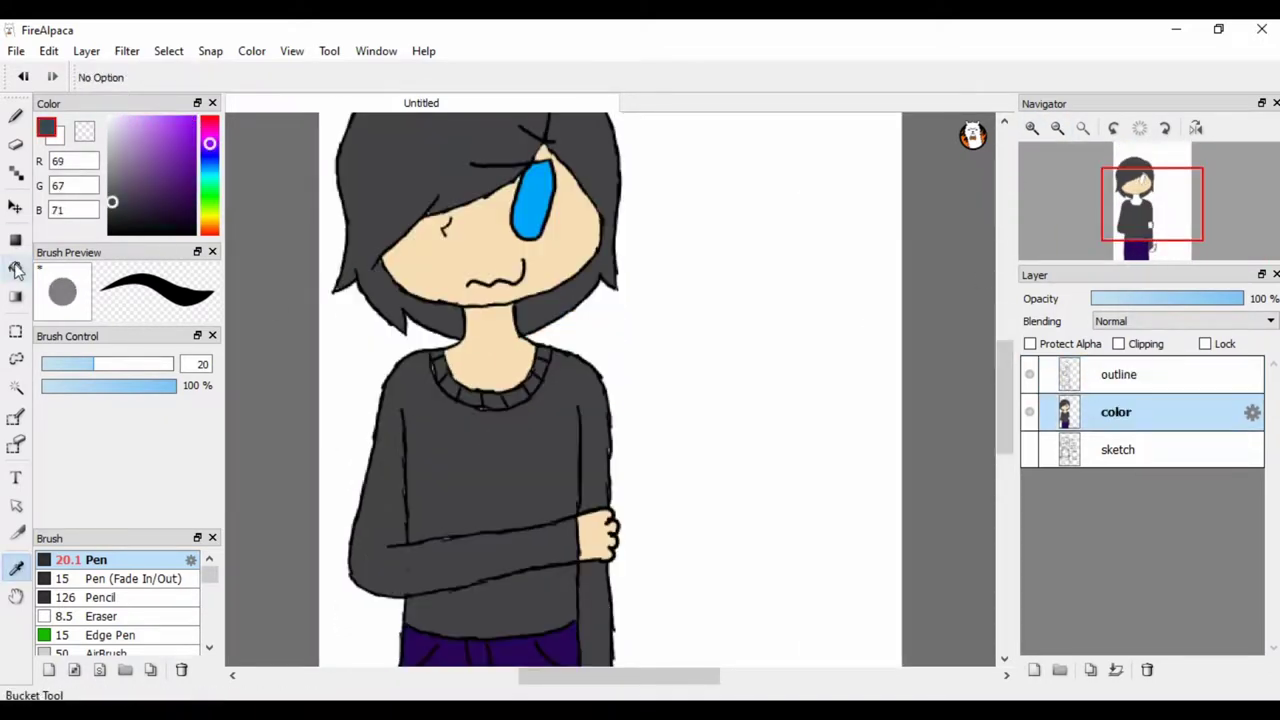
Choose the Watercolor brush with a light pink color (RGB 247, 169, 234).
{"action": "left_click", "coordinate": [15, 116]}
{"action": "left_click", "coordinate": [1057, 128]}
{"action": "left_click", "coordinate": [1057, 128]}
{"action": "left_click", "coordinate": [209, 131]}
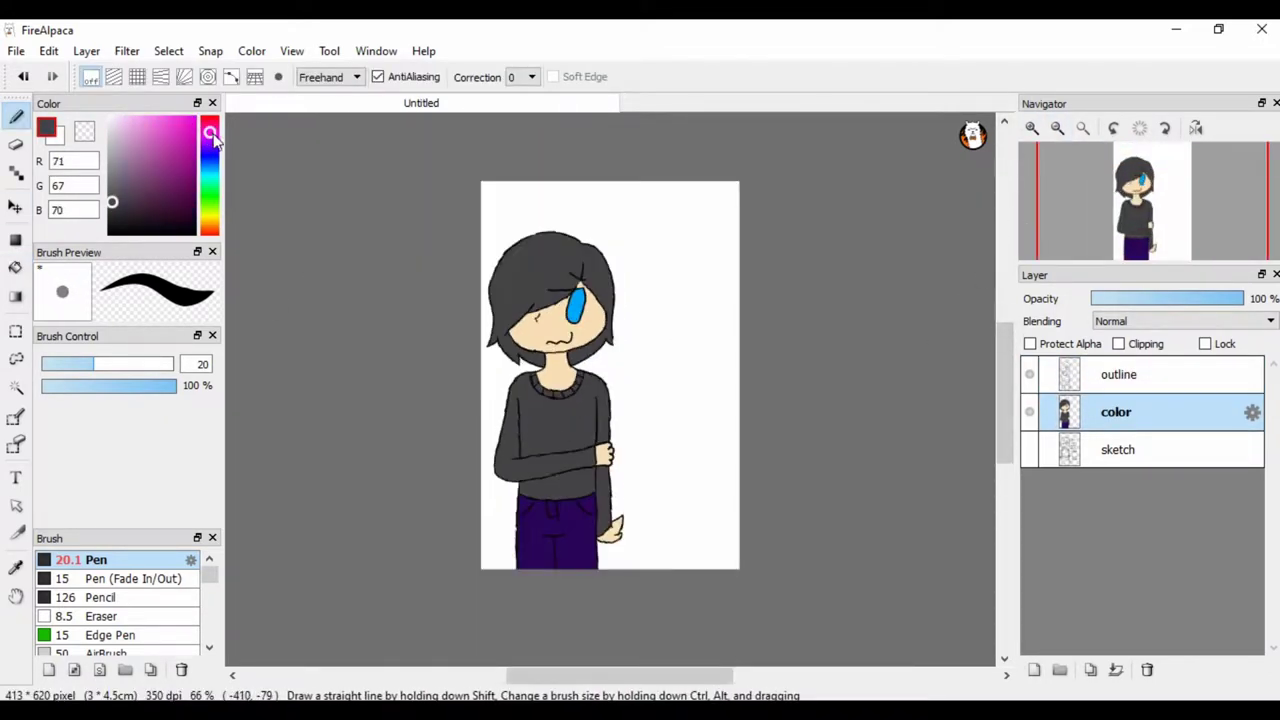
{"action": "left_click", "coordinate": [135, 120]}
{"action": "scroll", "coordinate": [120, 600], "scroll_direction": "down", "scroll_amount": 3}
{"action": "left_click", "coordinate": [117, 625]}
Undo a trial pink stroke on the cheek and add a new layer above the color layer.
{"action": "key", "text": "ctrl+plus"}
{"action": "key", "text": "ctrl+plus"}
{"action": "left_click_drag", "start_coordinate": [380, 230], "coordinate": [420, 245]}
{"action": "key", "text": "ctrl+z"}
{"action": "left_click", "coordinate": [1034, 669]}
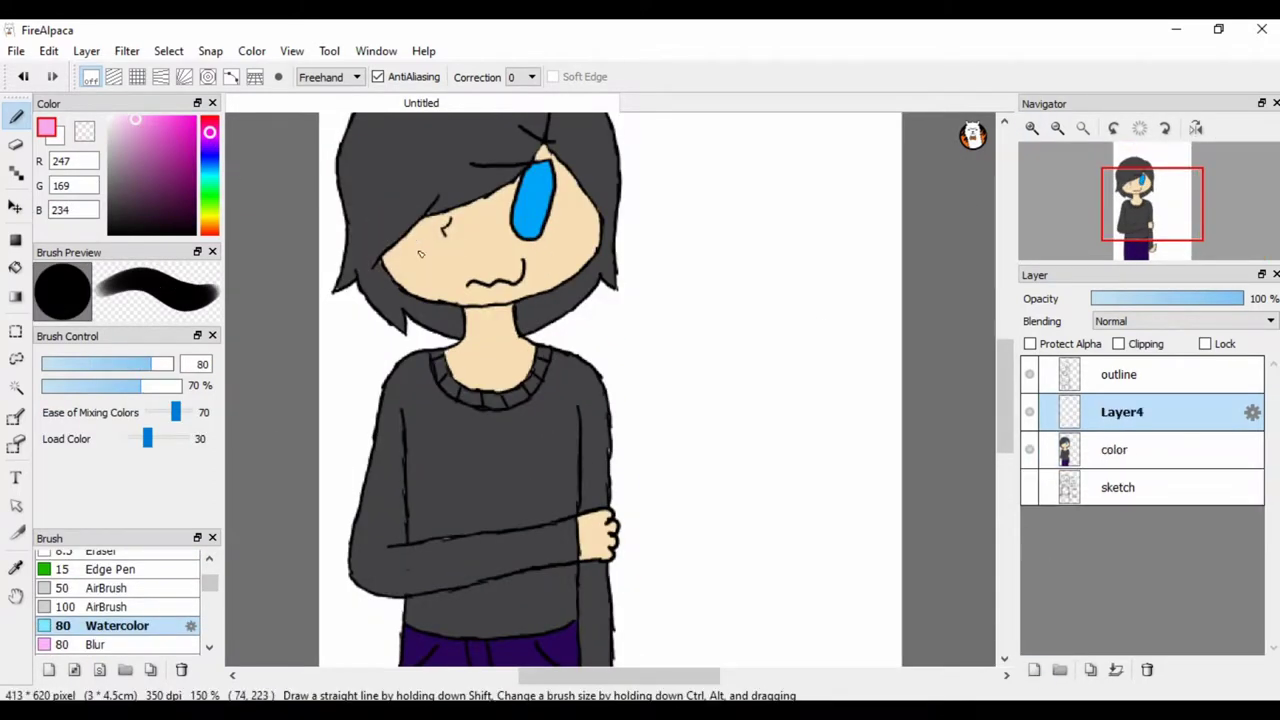
Try to paint a wide pink blush across the face with the Watercolor brush at size 23.
{"action": "left_click_drag", "start_coordinate": [150, 364], "coordinate": [101, 364]}
{"action": "left_click_drag", "start_coordinate": [385, 240], "coordinate": [560, 235]}
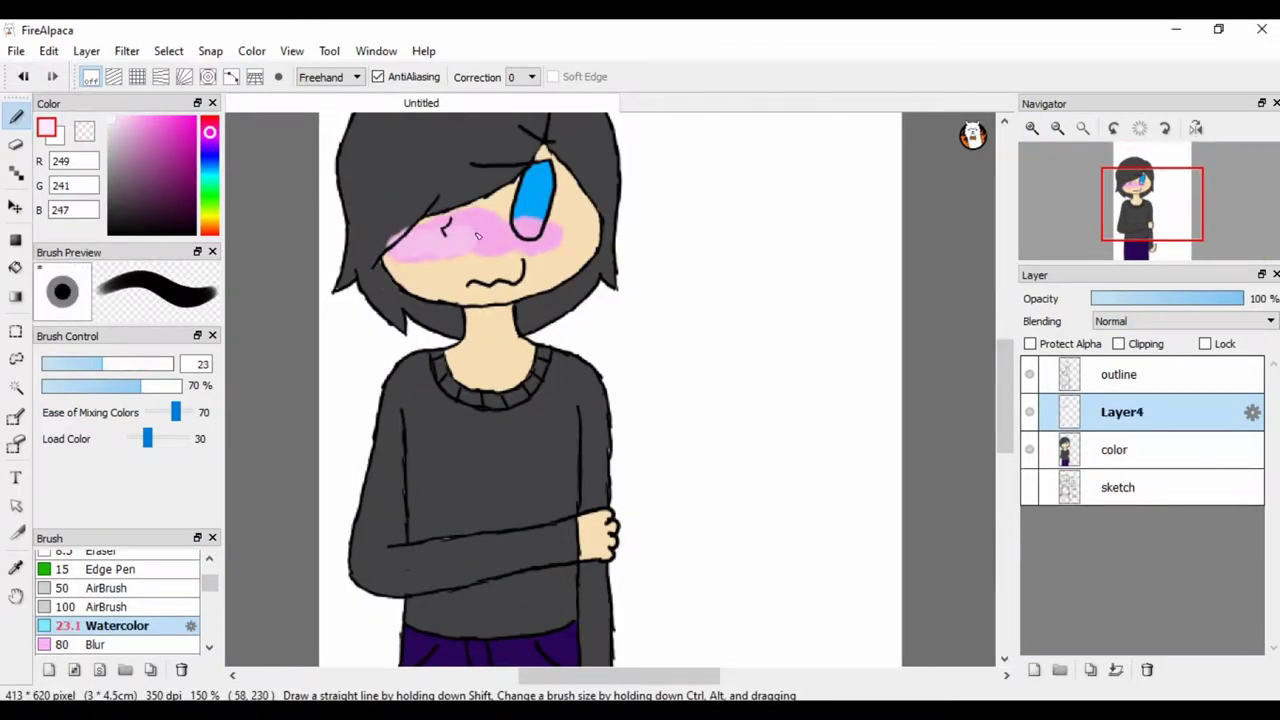
{"action": "key", "text": "ctrl+z"}
{"action": "key", "text": "ctrl+z"}
{"action": "key", "text": "ctrl+z"}
{"action": "key", "text": "ctrl+y"}
Paint a light pink (RGB 255, 188, 244) blush across the cheeks and lower eye with the Watercolor brush at size 9.9.
{"action": "left_click_drag", "start_coordinate": [407, 241], "coordinate": [418, 228]}
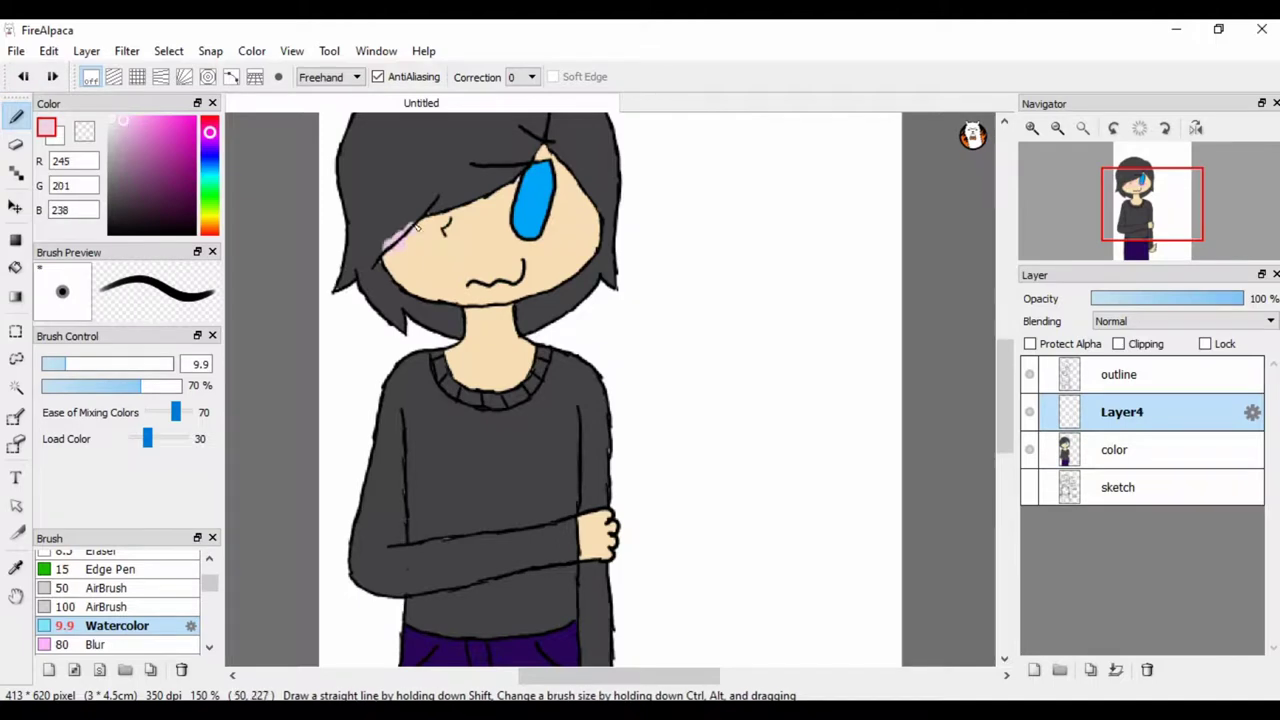
{"action": "left_click_drag", "start_coordinate": [515, 228], "coordinate": [545, 236]}
{"action": "left_click_drag", "start_coordinate": [385, 242], "coordinate": [562, 240]}
Add a new layer directly above the color layer and hide the blush layer.
{"action": "left_click", "coordinate": [1114, 449]}
{"action": "left_click", "coordinate": [1034, 669]}
{"action": "left_click", "coordinate": [1029, 412]}
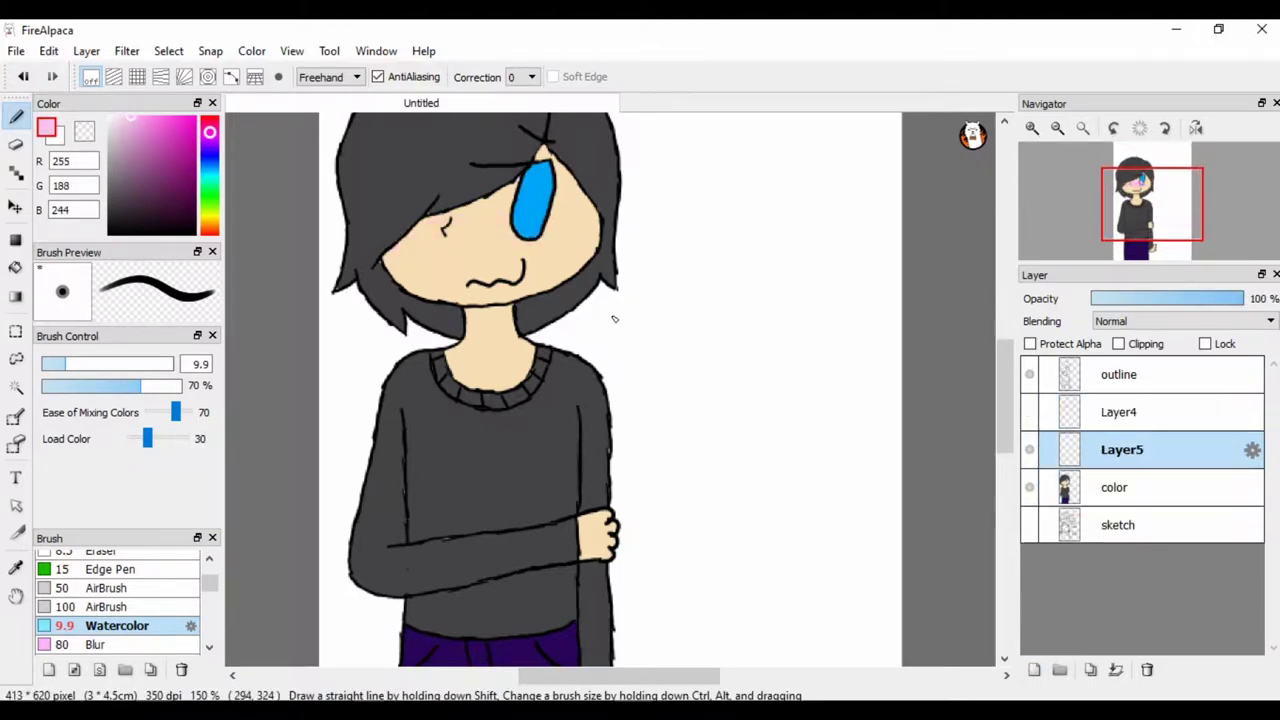
Outline the white of the eye beside the iris with a size 5 Pen in off-white (RGB 245, 245, 245) and fill it.
{"action": "scroll", "coordinate": [117, 600], "scroll_direction": "up", "scroll_amount": 3}
{"action": "left_click", "coordinate": [96, 560]}
{"action": "double_click", "coordinate": [203, 363]}
{"action": "type", "text": "5"}
{"action": "scroll", "coordinate": [424, 290], "scroll_direction": "up", "scroll_amount": 1}
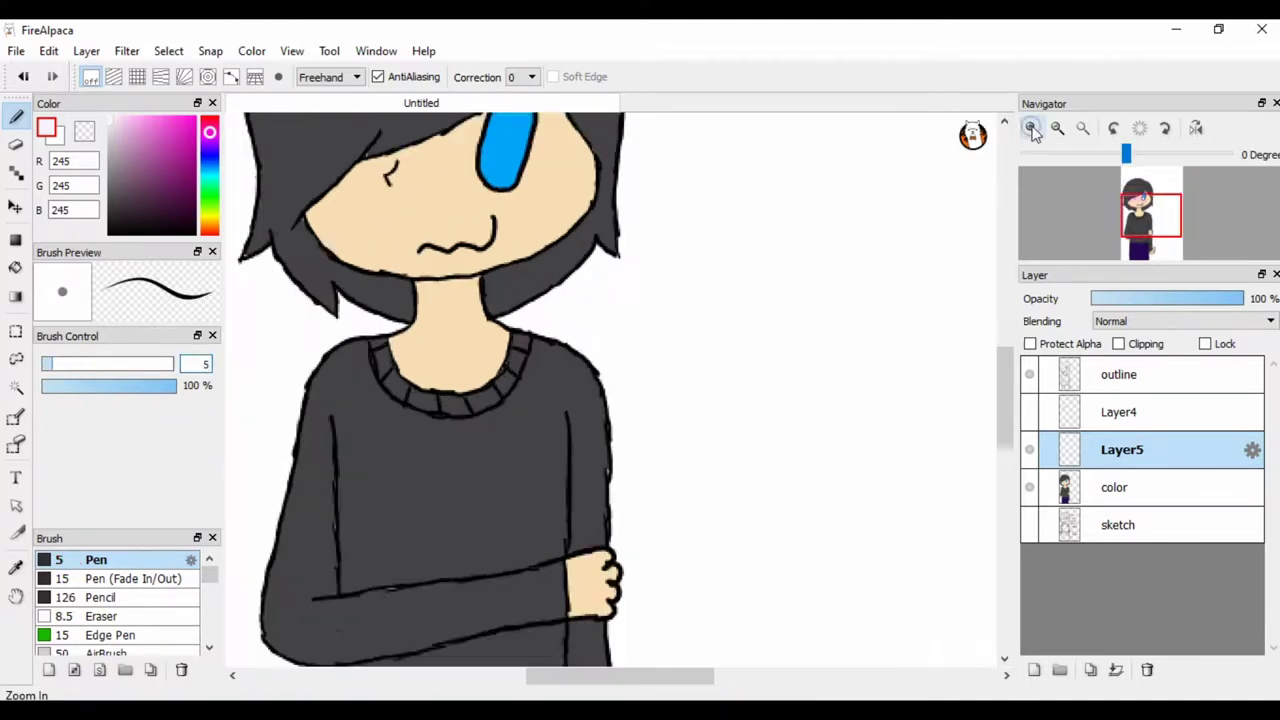
{"action": "scroll", "coordinate": [424, 290], "scroll_direction": "up", "scroll_amount": 2}
{"action": "key", "text": "e"}
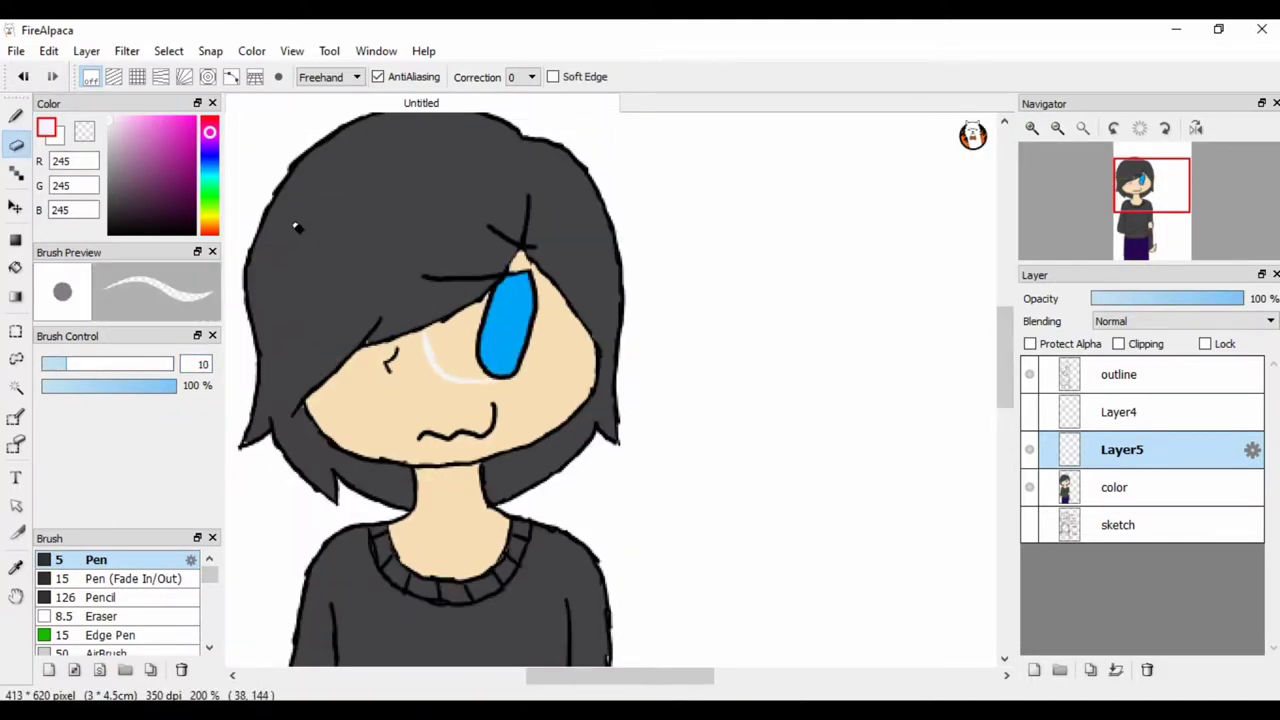
{"action": "left_click", "coordinate": [15, 267]}
{"action": "left_click", "coordinate": [455, 328]}
Merge the eye-white layer into the color layer and show the blush layer at 66% opacity.
{"action": "left_click", "coordinate": [1029, 412]}
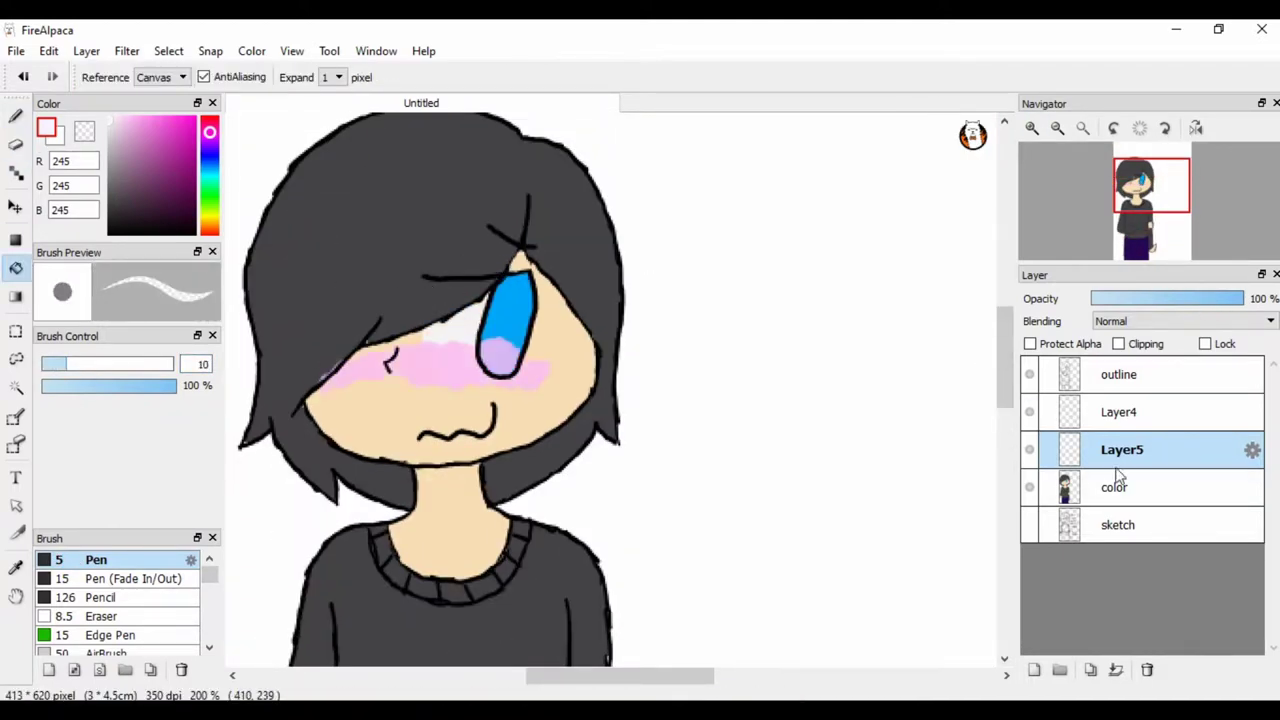
{"action": "left_click", "coordinate": [1147, 669]}
{"action": "left_click", "coordinate": [1056, 128]}
{"action": "left_click", "coordinate": [1056, 128]}
{"action": "left_click", "coordinate": [1056, 128]}
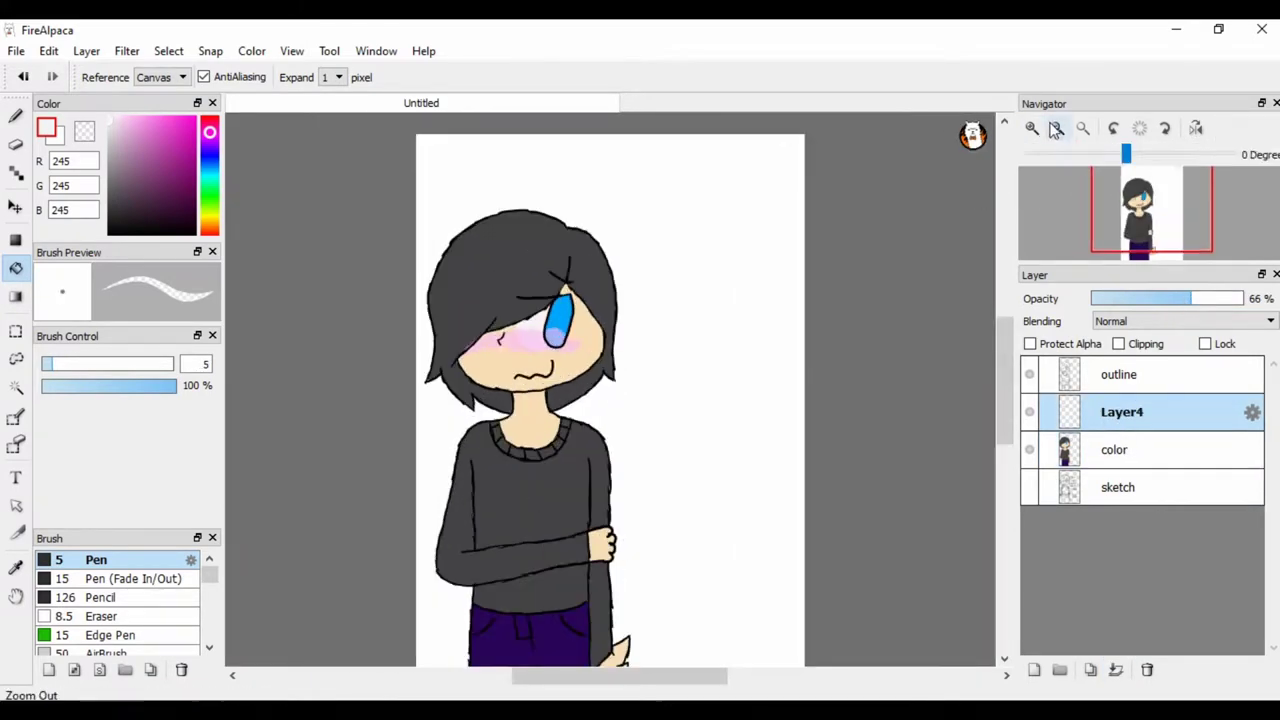
Shade the upper part of the iris with a darker blue (RGB 13, 138, 201) using the Pen.
{"action": "key", "text": "i"}
{"action": "left_click", "coordinate": [563, 308]}
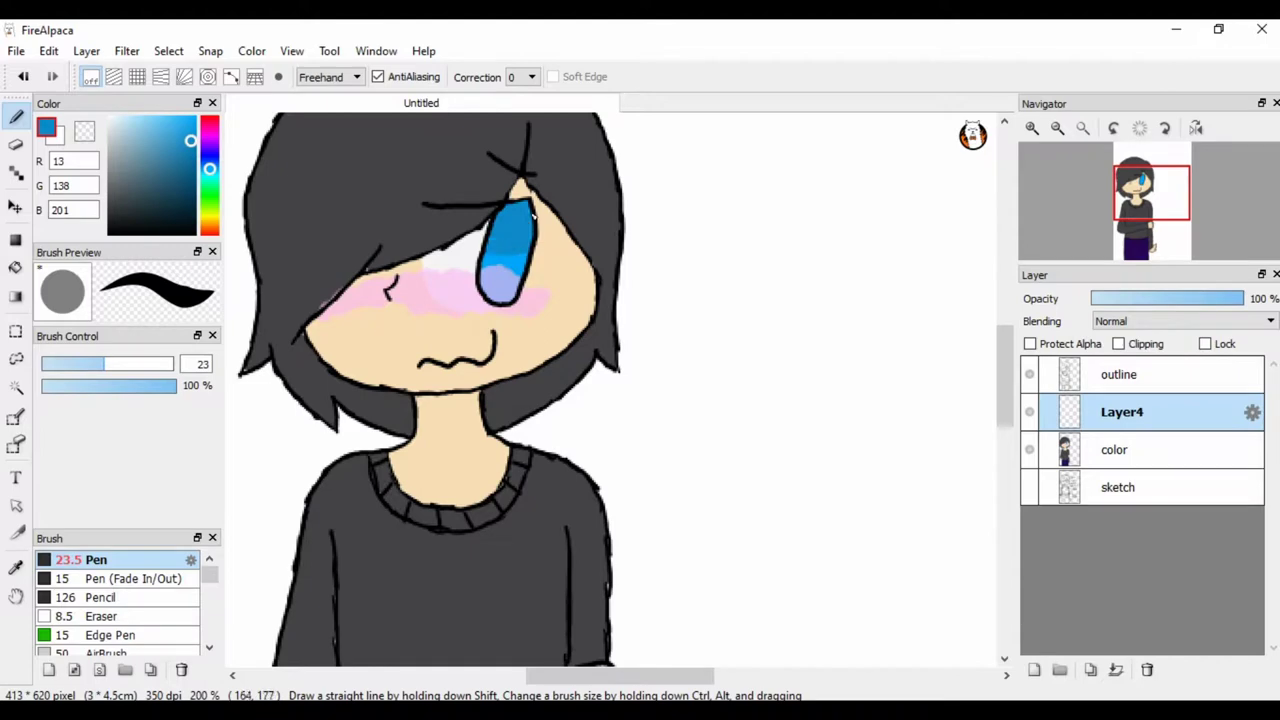
Soften the iris shading with the Blur brush at size 26.8 and merge its layer into the color layer.
{"action": "scroll", "coordinate": [150, 600], "scroll_direction": "down", "scroll_amount": 3}
{"action": "scroll", "coordinate": [190, 590], "scroll_direction": "up", "scroll_amount": 2}
{"action": "left_click", "coordinate": [185, 579]}
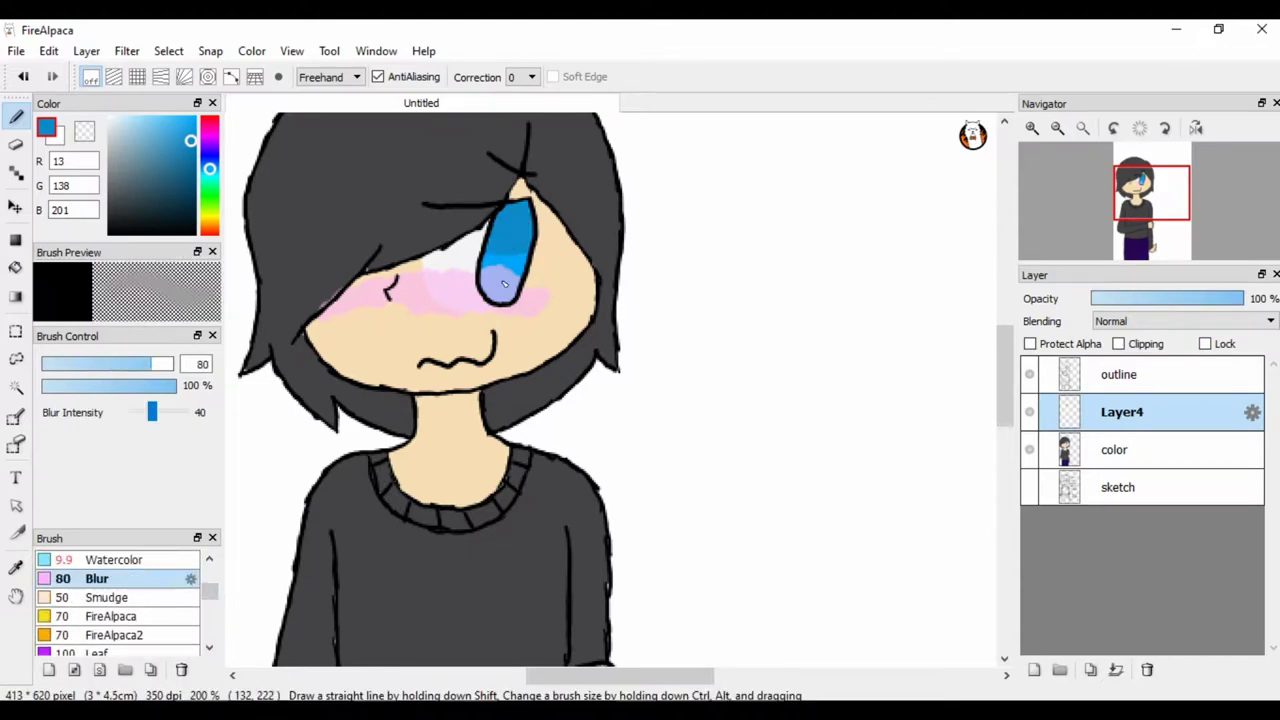
{"action": "left_click", "coordinate": [1118, 670]}
{"action": "key", "text": "ctrl+minus"}
Add a layer named "background" directly above the sketch layer.
{"action": "left_click", "coordinate": [1110, 450]}
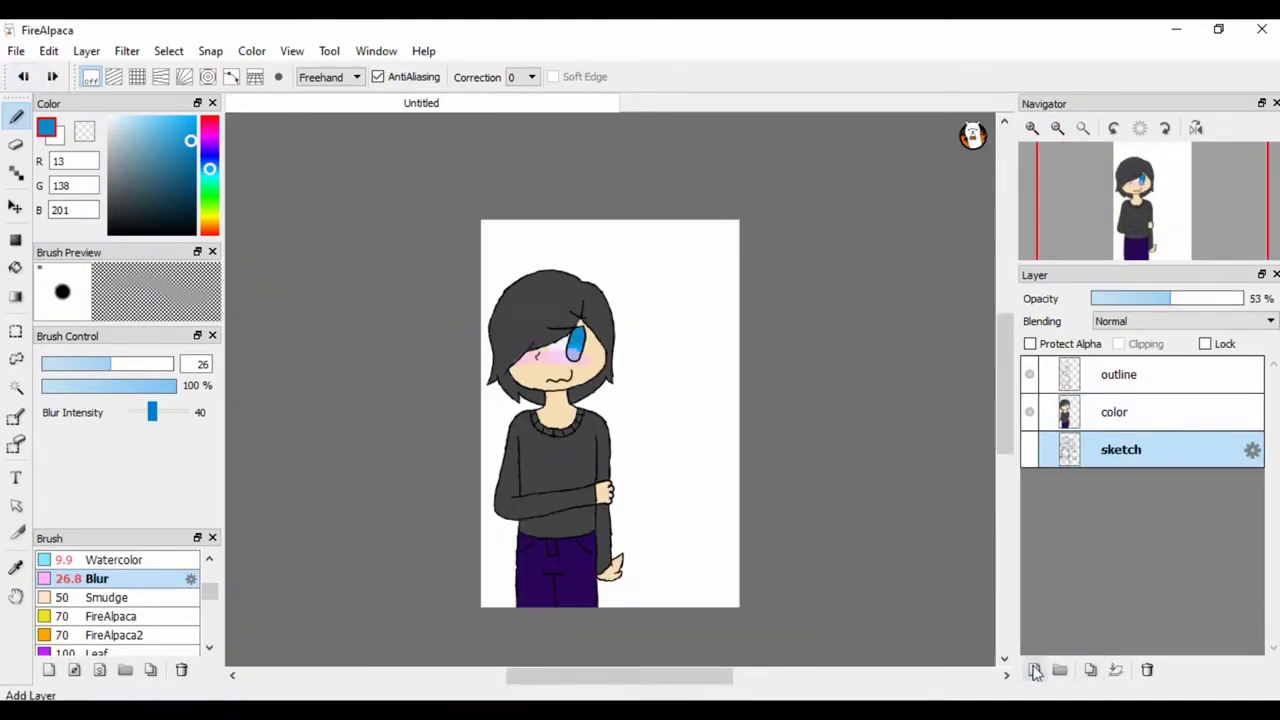
{"action": "left_click", "coordinate": [1035, 670]}
{"action": "double_click", "coordinate": [1208, 463]}
{"action": "type", "text": "background"}
{"action": "key", "text": "Return"}
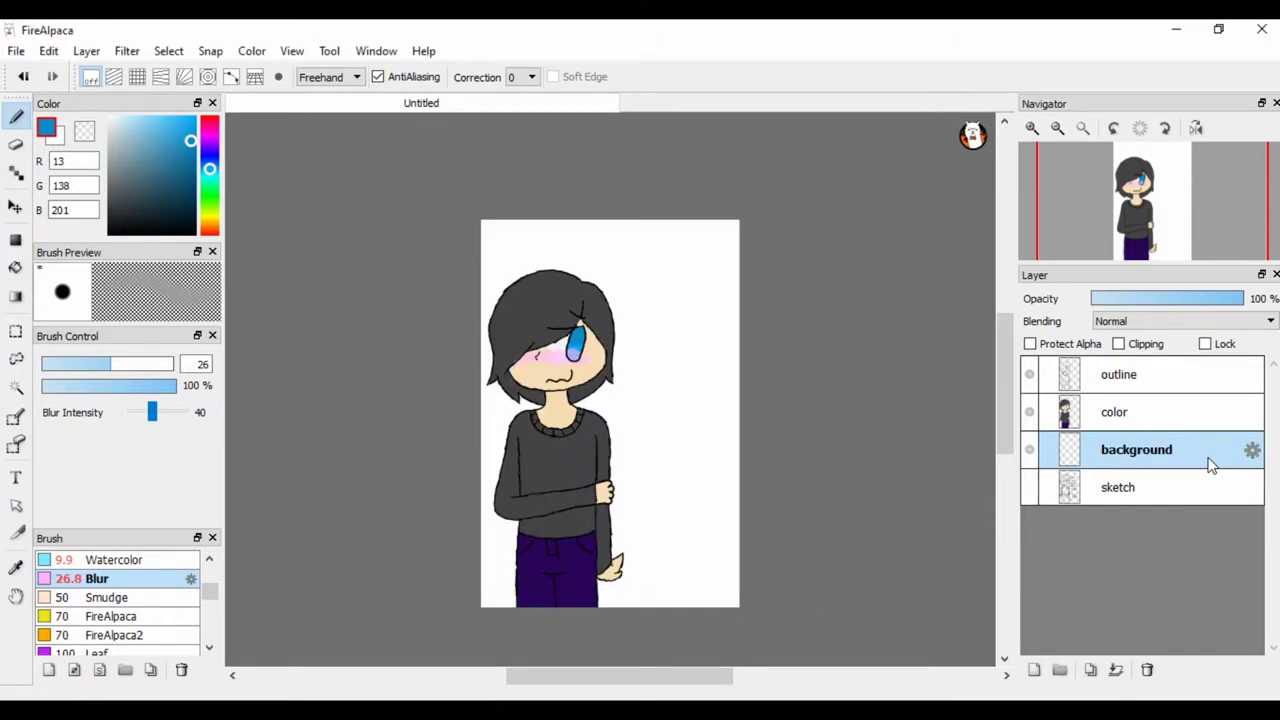
Choose a light blue color (RGB 84, 190, 243) and set the Pen to size 147 for the background layer.
{"action": "left_click", "coordinate": [1030, 376]}
{"action": "left_click", "coordinate": [1029, 412]}
{"action": "left_click", "coordinate": [165, 121]}
{"action": "scroll", "coordinate": [177, 594], "scroll_direction": "up", "scroll_amount": 3}
{"action": "left_click", "coordinate": [176, 560]}
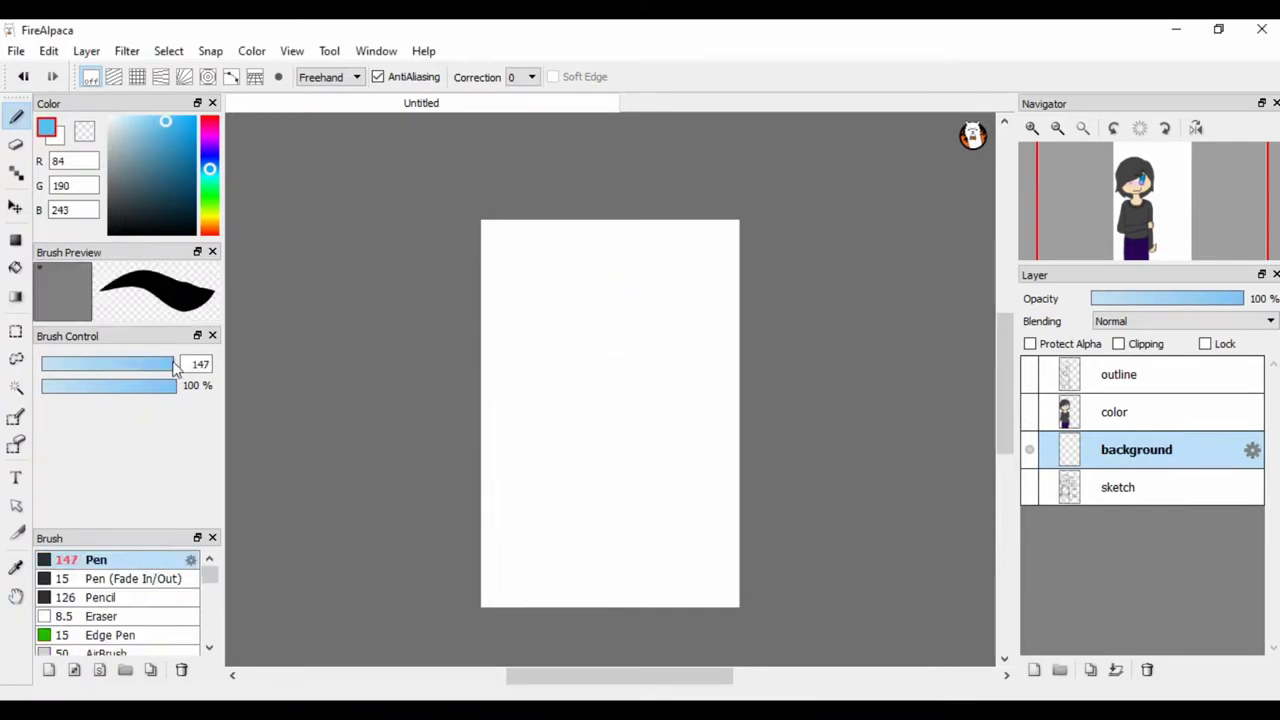
{"action": "left_click", "coordinate": [1029, 374]}
{"action": "left_click", "coordinate": [1029, 412]}
Try to paint the background around the character with light blue and a darker blue (RGB 77, 162, 205) beside it.
{"action": "mouse_move", "coordinate": [880, 349]}
{"action": "left_mouse_down"}
{"action": "mouse_move", "coordinate": [500, 230]}
{"action": "mouse_move", "coordinate": [603, 617]}
{"action": "left_mouse_up"}
{"action": "key", "text": "ctrl+z"}
{"action": "left_click_drag", "start_coordinate": [514, 229], "coordinate": [611, 638]}
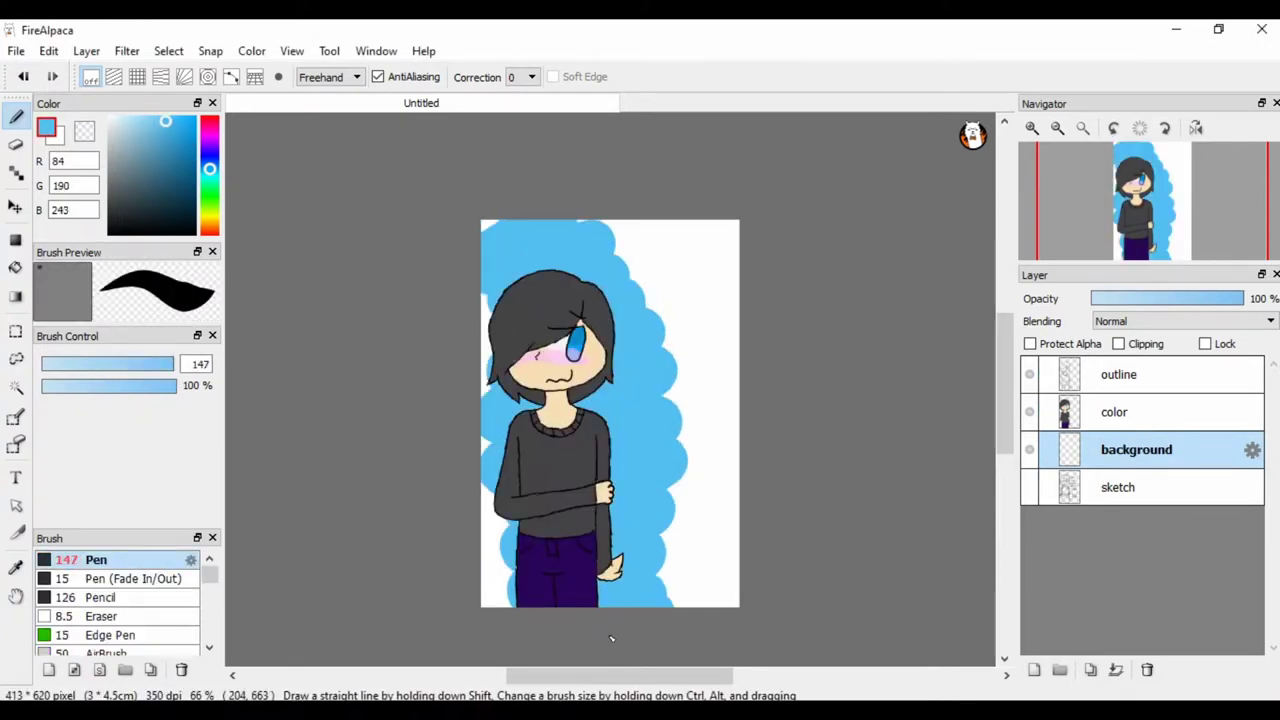
{"action": "left_click", "coordinate": [162, 139]}
{"action": "mouse_move", "coordinate": [615, 238]}
{"action": "left_mouse_down"}
{"action": "mouse_move", "coordinate": [806, 420]}
{"action": "mouse_move", "coordinate": [687, 584]}
{"action": "left_mouse_up"}
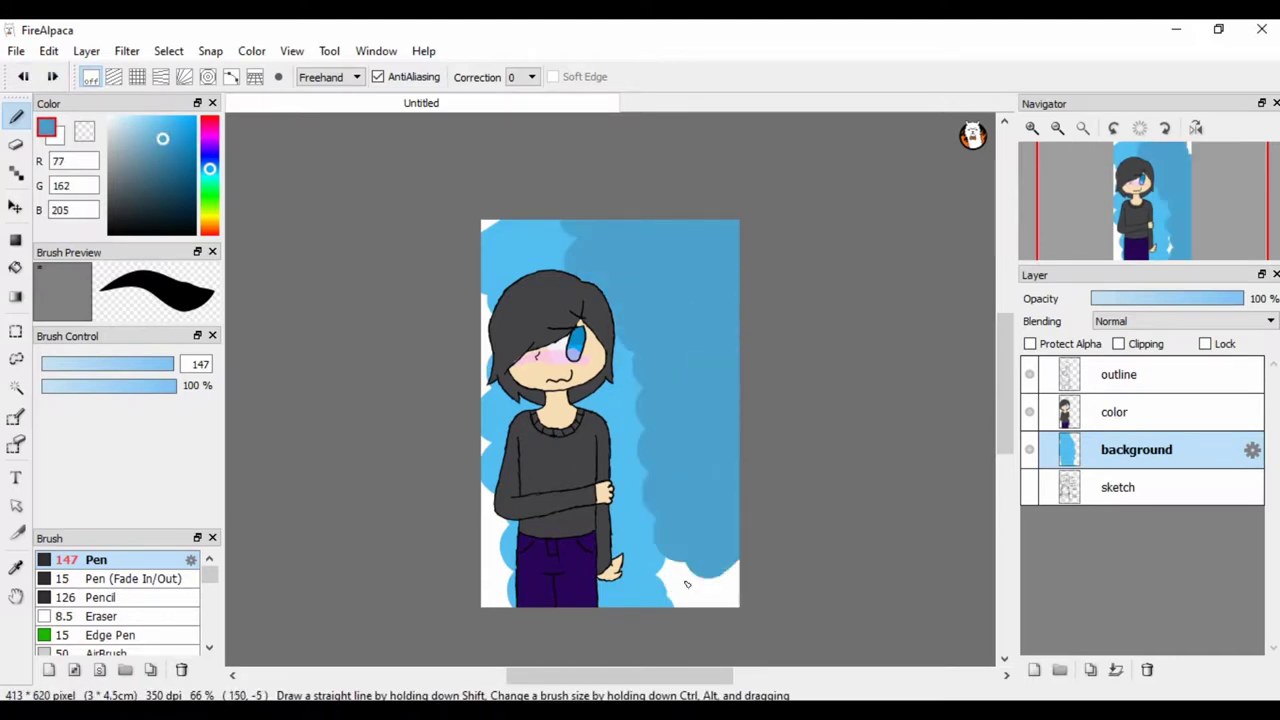
{"action": "left_click", "coordinate": [23, 76]}
{"action": "left_click", "coordinate": [23, 76]}
Fill the whole background layer with light blue (RGB 84, 190, 243) and choose a darker blue (RGB 66, 158, 203) for the brush.
{"action": "left_click", "coordinate": [15, 268]}
{"action": "left_click", "coordinate": [1029, 412]}
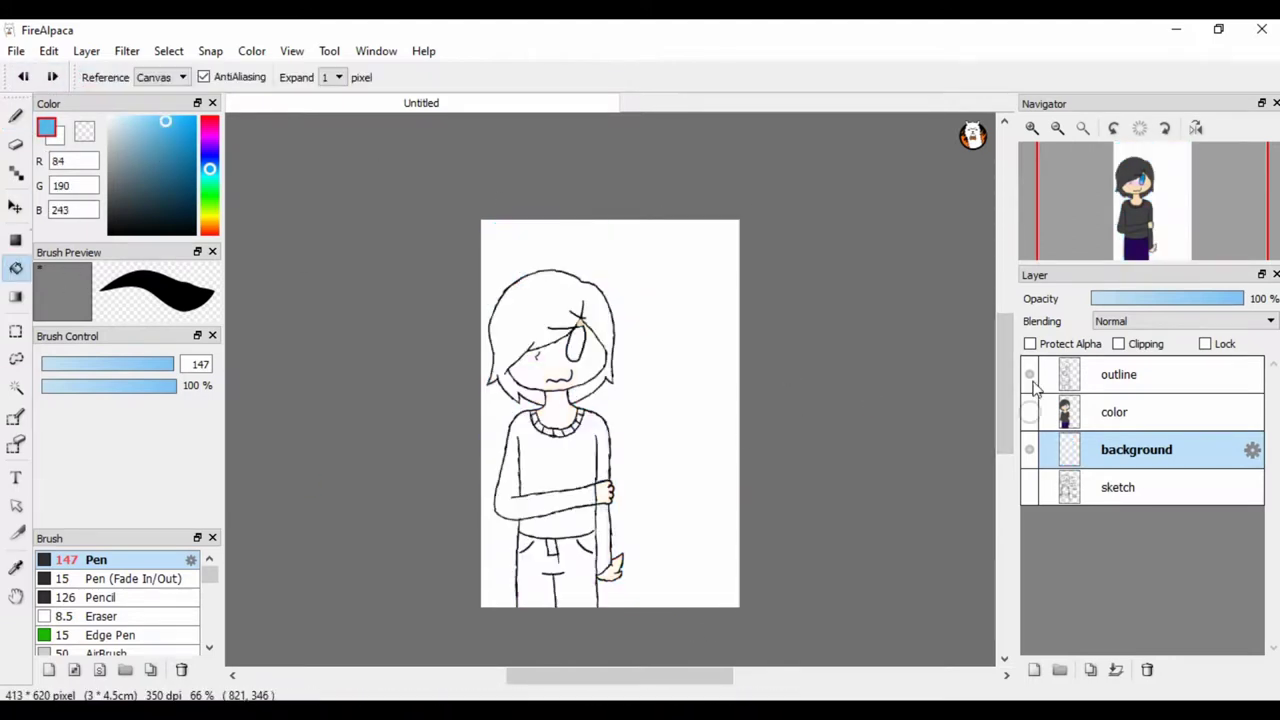
{"action": "left_click", "coordinate": [1029, 374]}
{"action": "left_click", "coordinate": [1029, 412]}
{"action": "left_click", "coordinate": [600, 240]}
{"action": "left_click", "coordinate": [167, 139]}
{"action": "left_click", "coordinate": [15, 116]}
Try to paint darker blue over the open area beside the character and along the opposite canvas edge.
{"action": "left_click_drag", "start_coordinate": [590, 225], "coordinate": [625, 600]}
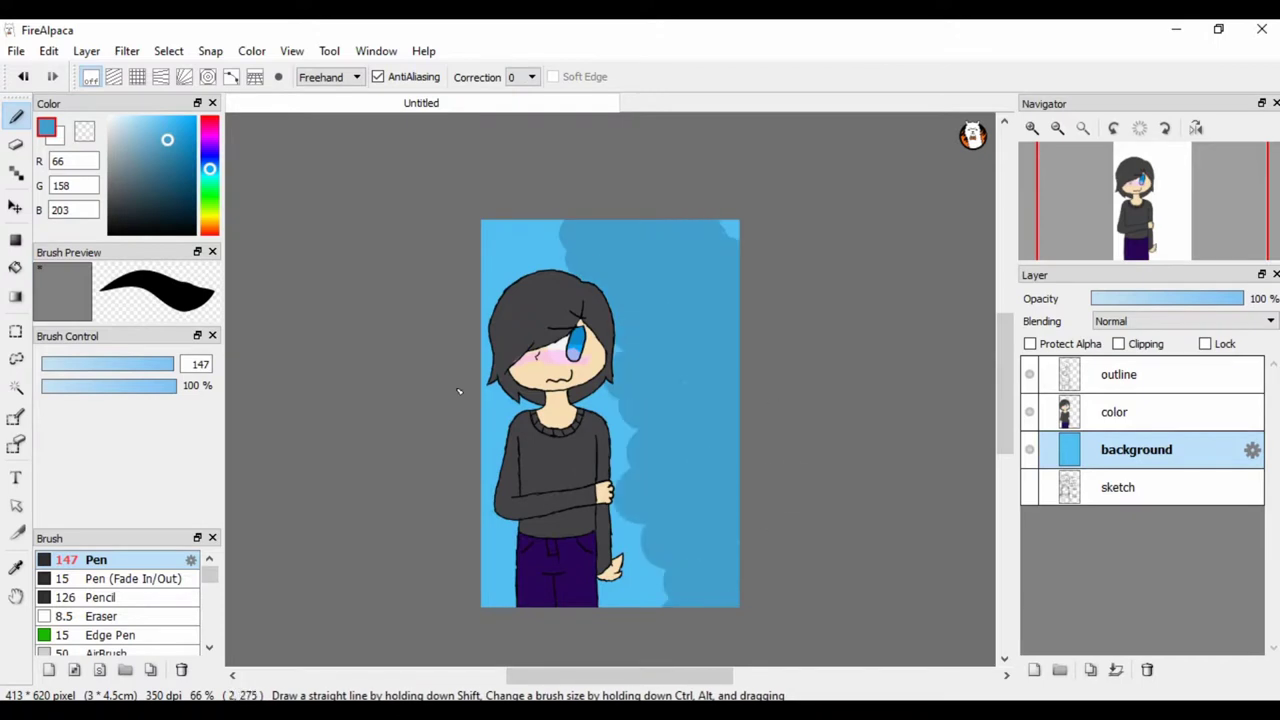
{"action": "left_click_drag", "start_coordinate": [500, 600], "coordinate": [490, 230]}
{"action": "left_click", "coordinate": [23, 76]}
{"action": "left_click", "coordinate": [23, 76]}
Paint a scalloped darker blue (RGB 66, 158, 203) area behind and around the character on the background layer.
{"action": "left_click_drag", "start_coordinate": [640, 230], "coordinate": [640, 600]}
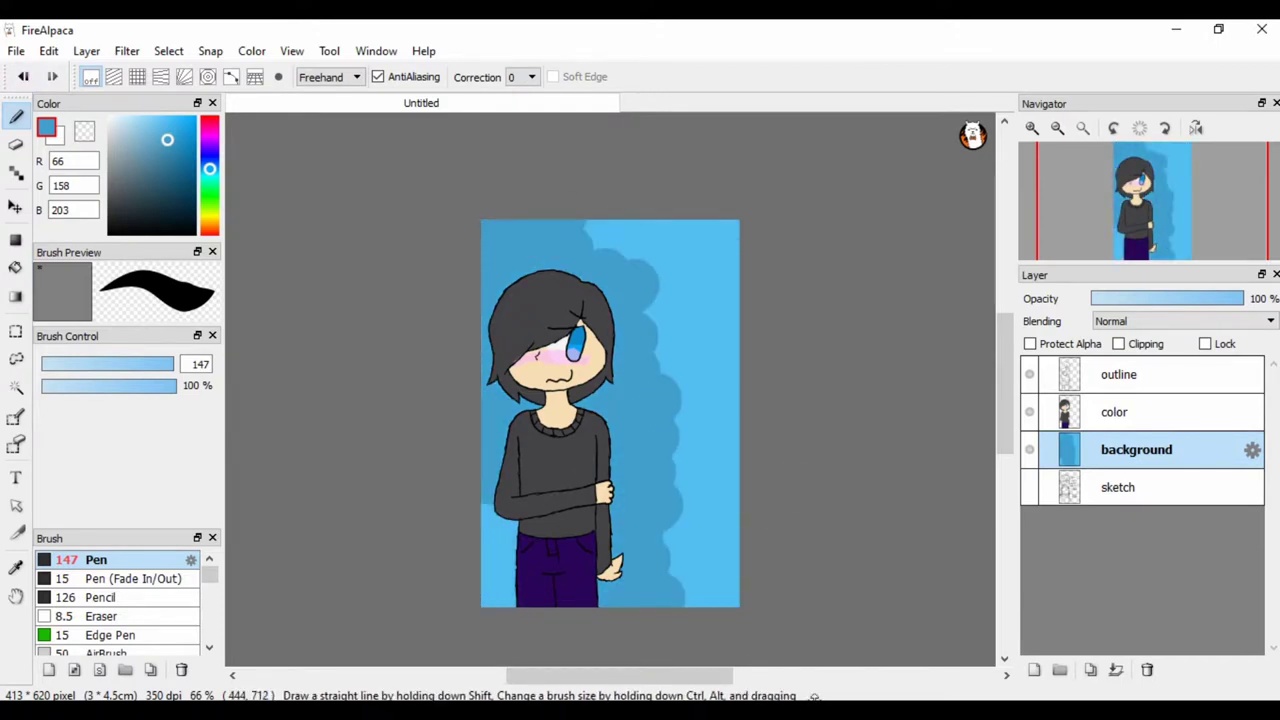
Merge the outline layer down into the color layer.
{"action": "left_click", "coordinate": [1119, 374]}
{"action": "key", "text": "ctrl+e"}
{"action": "key", "text": "ctrl+plus"}
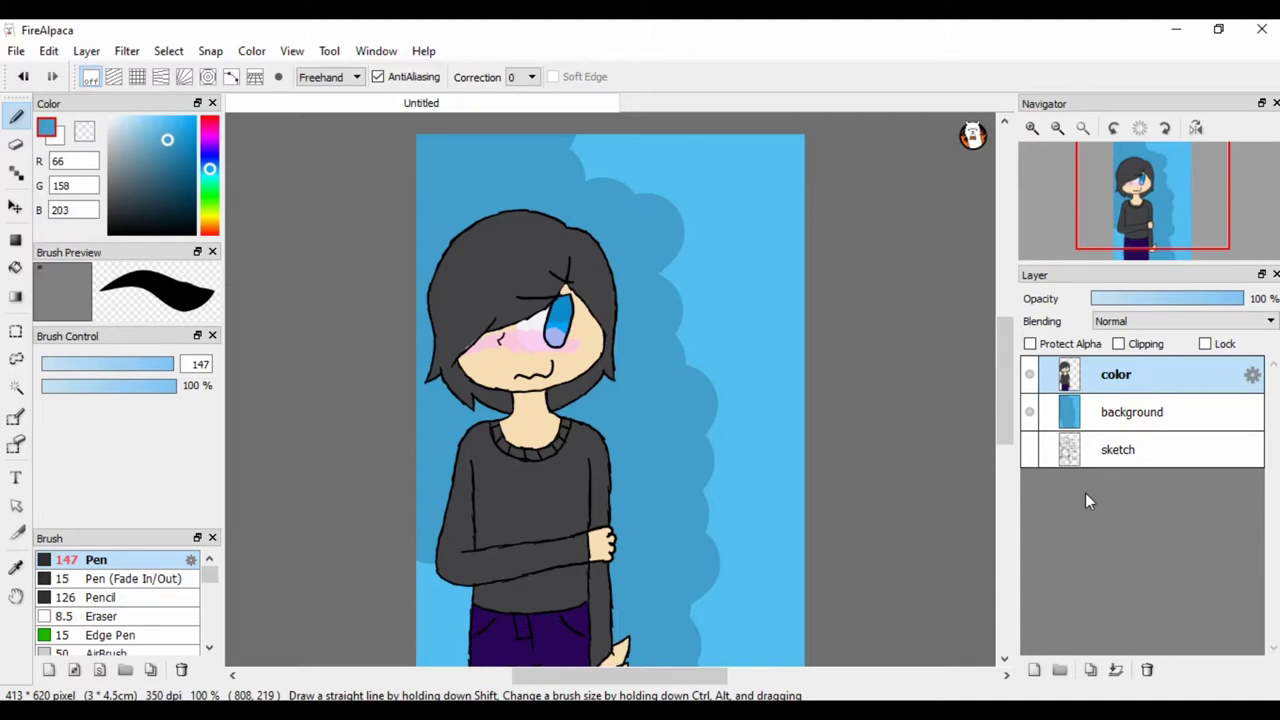
Add a new layer on top and set the Pen to black at size 5.
{"action": "key", "text": "ctrl+shift+n"}
{"action": "key", "text": "ctrl+plus"}
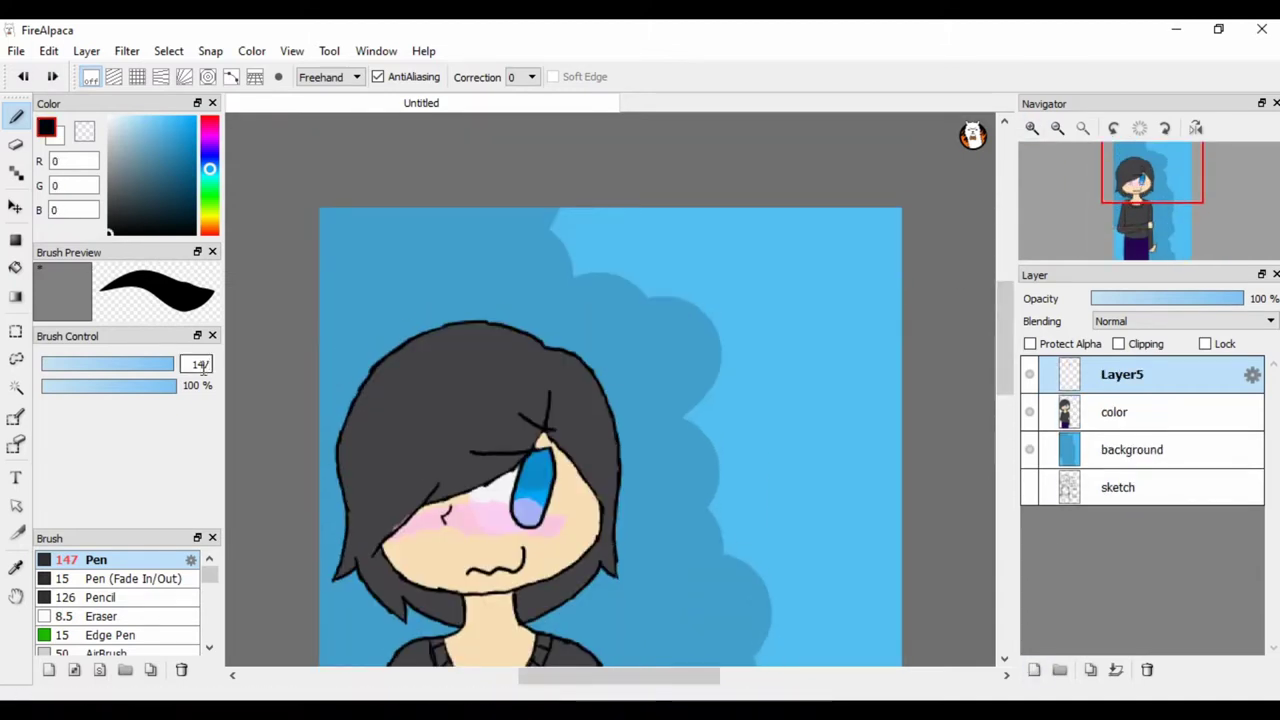
{"action": "type", "text": "5"}
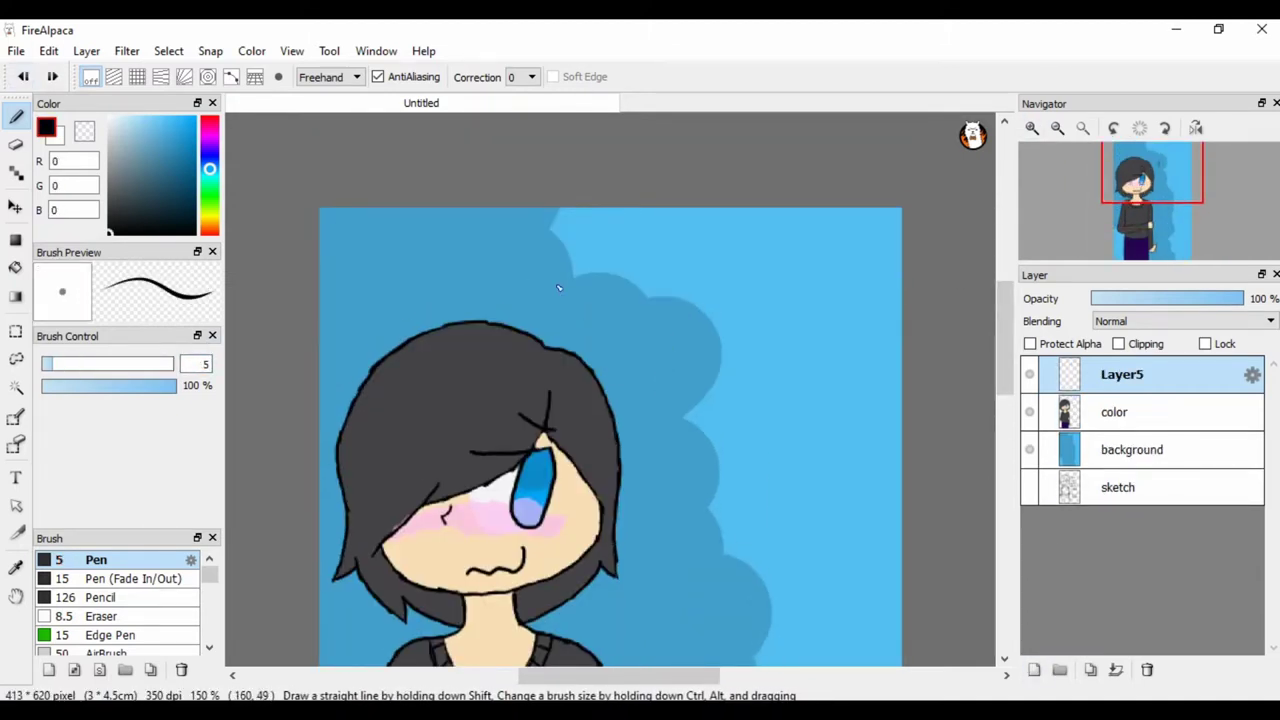
Try to handwrite the label "Name:" in the empty background beside the character's head.
{"action": "left_click_drag", "start_coordinate": [648, 348], "coordinate": [656, 384]}
{"action": "key", "text": "ctrl+z"}
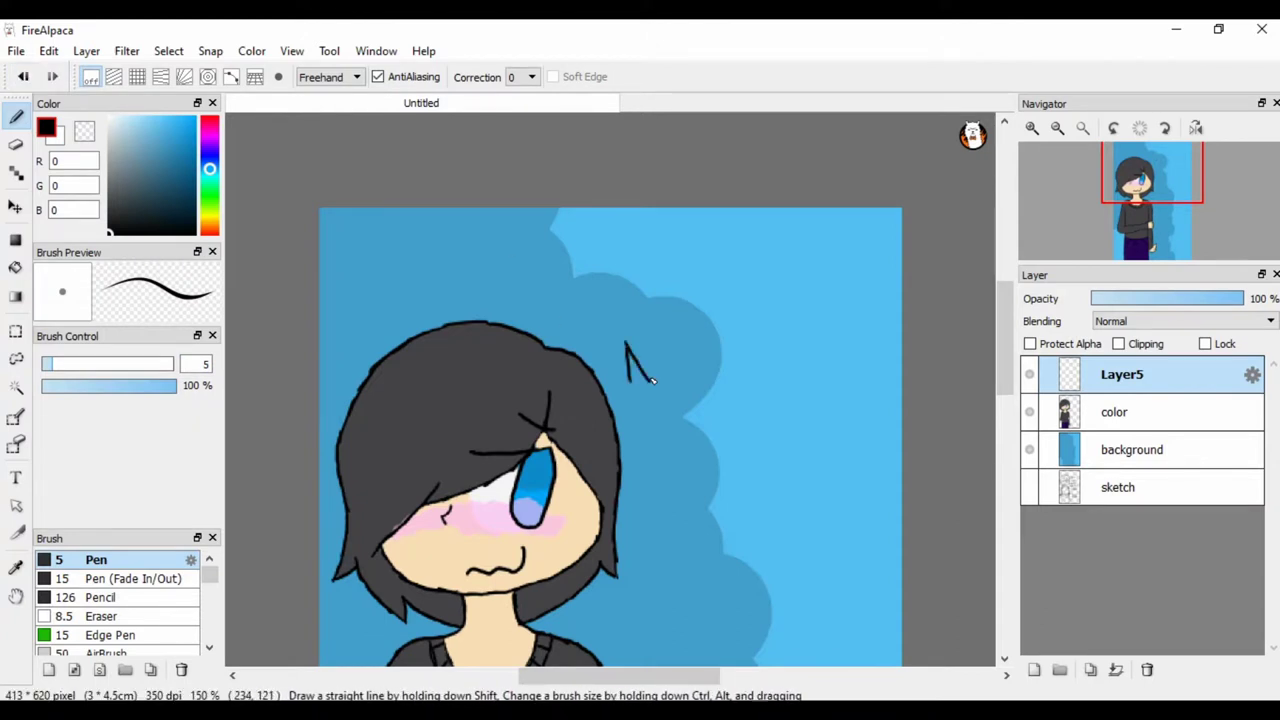
{"action": "key", "text": "ctrl+z"}
{"action": "key", "text": "ctrl+z"}
{"action": "left_click_drag", "start_coordinate": [627, 377], "coordinate": [659, 336]}
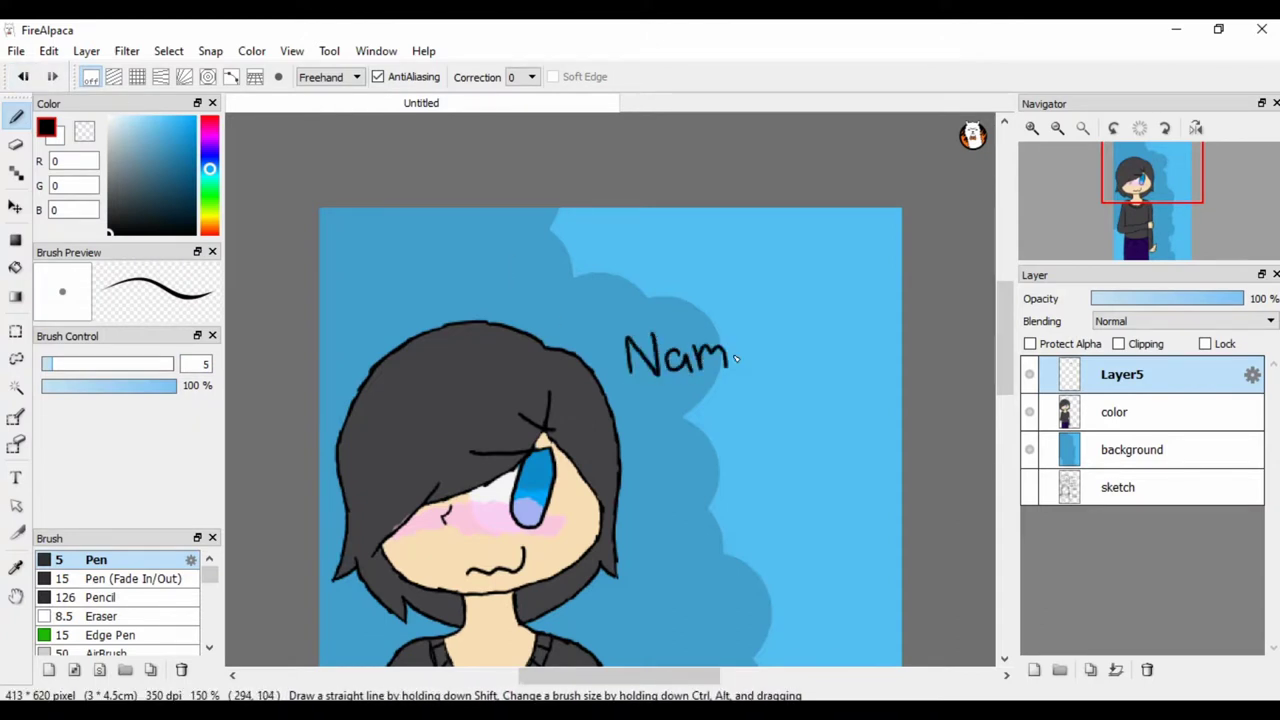
{"action": "left_click_drag", "start_coordinate": [737, 360], "coordinate": [752, 370]}
{"action": "left_click", "coordinate": [762, 345]}
{"action": "left_click", "coordinate": [762, 365]}
{"action": "key", "text": "ctrl+z"}
{"action": "key", "text": "ctrl+z"}
{"action": "key", "text": "ctrl+z"}
{"action": "key", "text": "ctrl+z"}
{"action": "key", "text": "ctrl+z"}
{"action": "key", "text": "ctrl+z"}
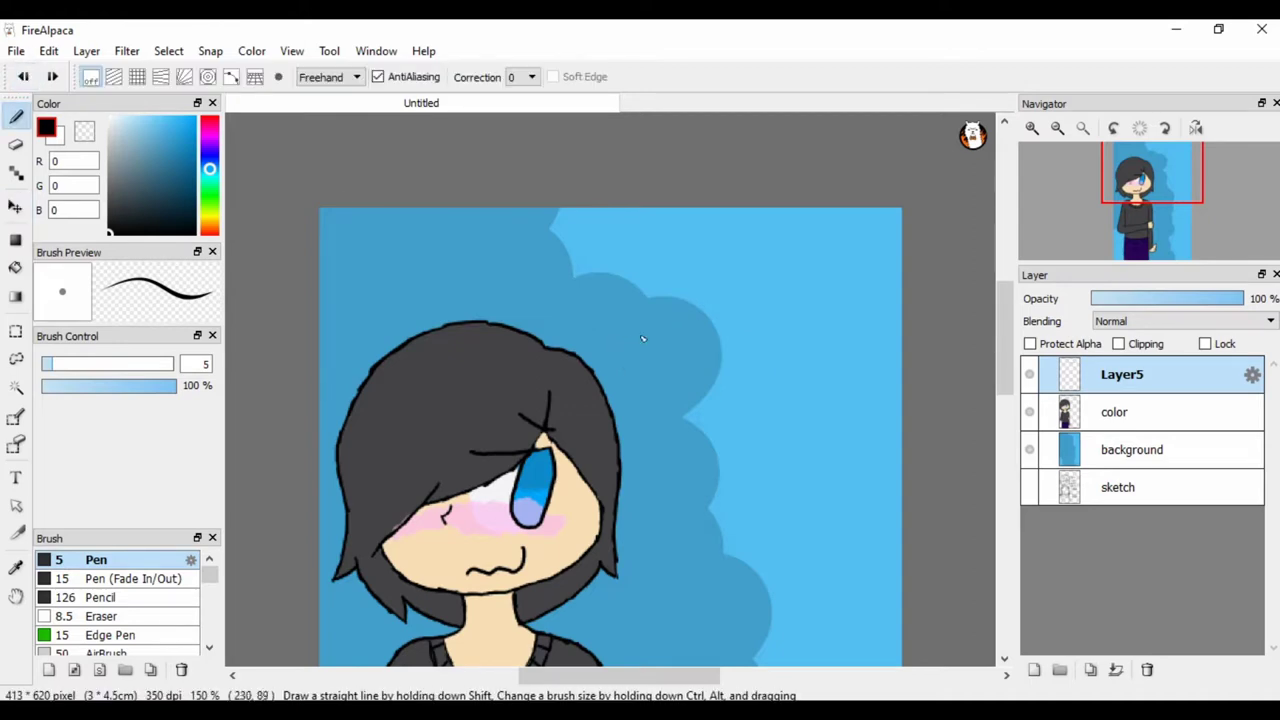
Handwrite the character's name, age and birthday in black on separate lines beside the head.
{"action": "mouse_move", "coordinate": [621, 370]}
{"action": "left_mouse_down"}
{"action": "mouse_move", "coordinate": [646, 338]}
{"action": "mouse_move", "coordinate": [683, 369]}
{"action": "left_mouse_up"}
{"action": "left_click_drag", "start_coordinate": [688, 370], "coordinate": [723, 367]}
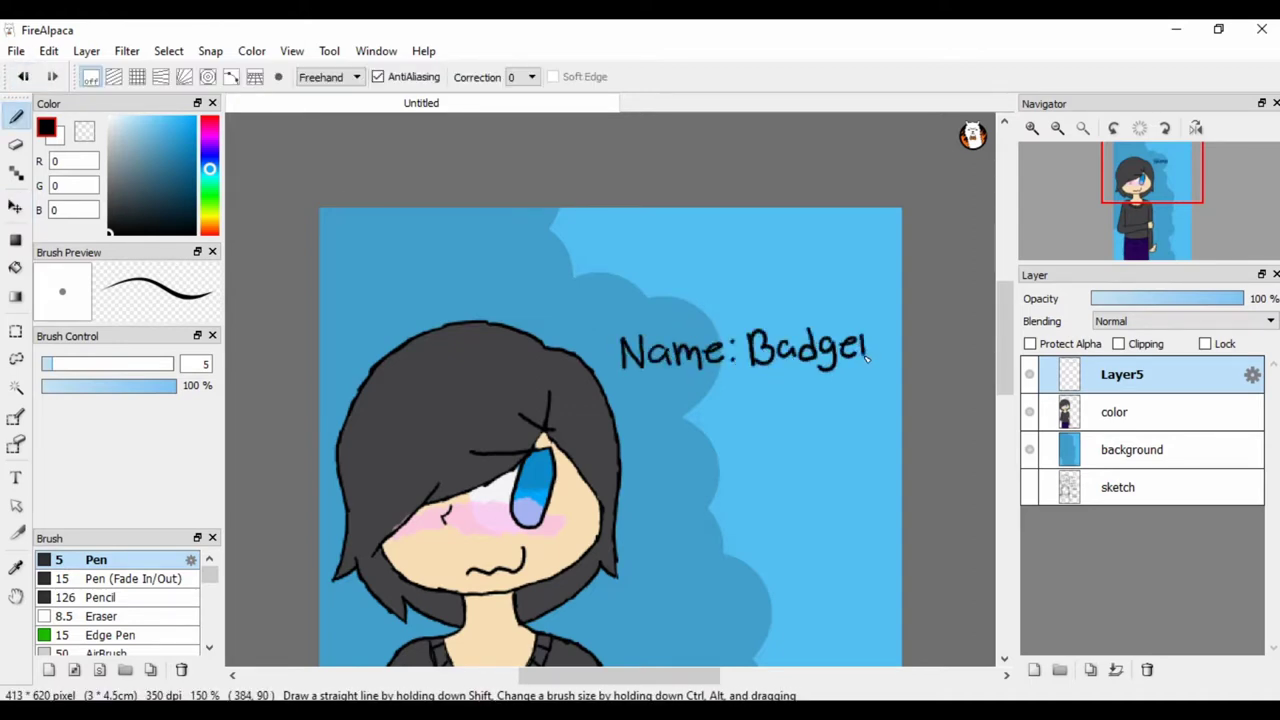
{"action": "left_click_drag", "start_coordinate": [866, 358], "coordinate": [877, 338]}
{"action": "scroll", "coordinate": [1005, 355], "scroll_direction": "down", "scroll_amount": 3}
{"action": "mouse_move", "coordinate": [629, 225]}
{"action": "left_mouse_down"}
{"action": "mouse_move", "coordinate": [641, 193]}
{"action": "mouse_move", "coordinate": [666, 238]}
{"action": "mouse_move", "coordinate": [641, 294]}
{"action": "left_mouse_up"}
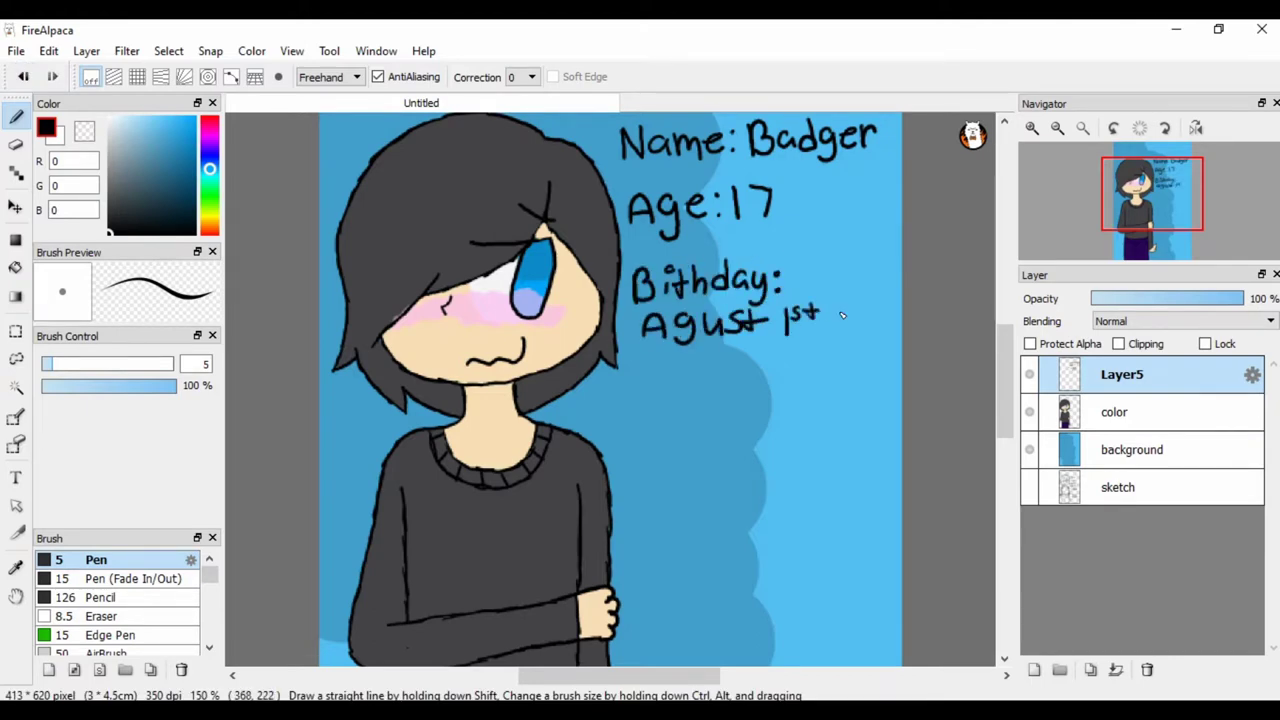
Undo the handwritten character details beside the head.
{"action": "key", "text": "ctrl+z"}
{"action": "key", "text": "ctrl+z"}
{"action": "key", "text": "ctrl+z"}
{"action": "key", "text": "ctrl+z"}
{"action": "key", "text": "ctrl+z"}
{"action": "key", "text": "ctrl+z"}
{"action": "key", "text": "ctrl+z"}
{"action": "key", "text": "ctrl+z"}
{"action": "key", "text": "ctrl+z"}
{"action": "key", "text": "ctrl+z"}
{"action": "key", "text": "ctrl+z"}
{"action": "key", "text": "ctrl+z"}
{"action": "key", "text": "ctrl+z"}
{"action": "key", "text": "ctrl+z"}
{"action": "key", "text": "ctrl+z"}
{"action": "key", "text": "ctrl+z"}
{"action": "key", "text": "ctrl+z"}
{"action": "key", "text": "ctrl+z"}
{"action": "key", "text": "ctrl+z"}
{"action": "key", "text": "ctrl+z"}
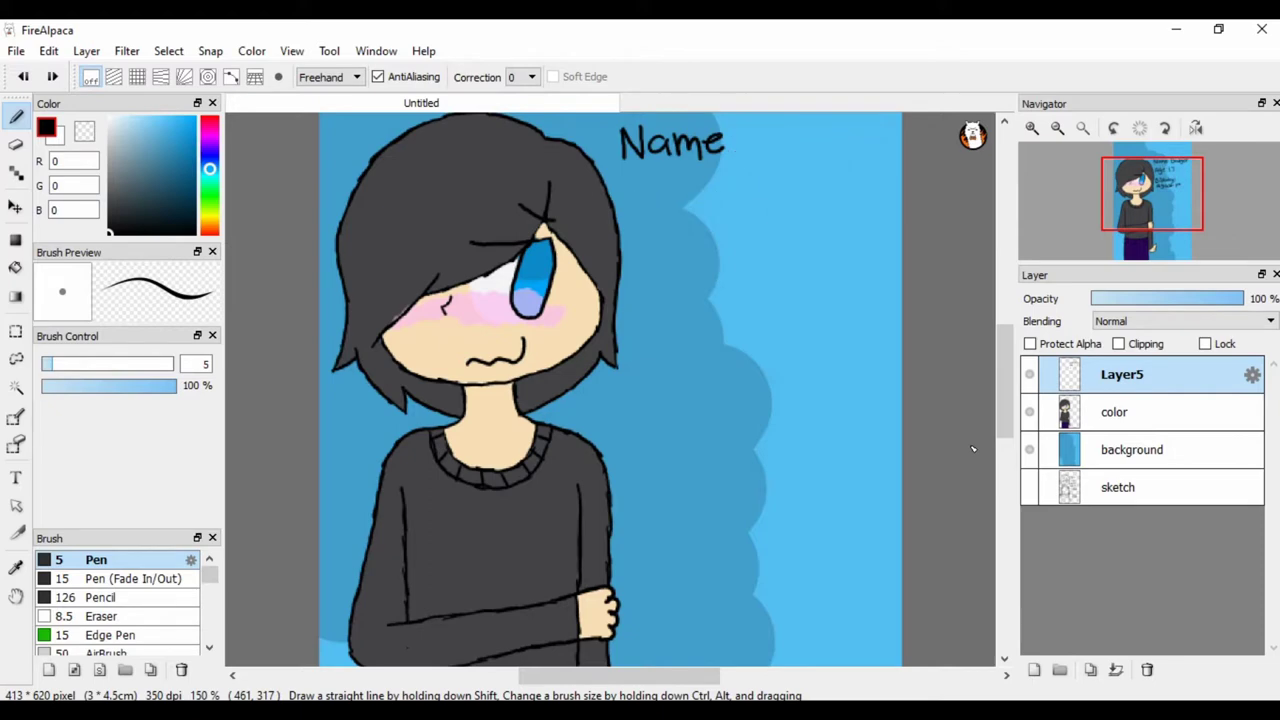
Place a text object beside the character and enter lines for the character's name, age and birthday.
{"action": "key", "text": "t"}
{"action": "left_click", "coordinate": [664, 236]}
{"action": "type", "text": "name"}
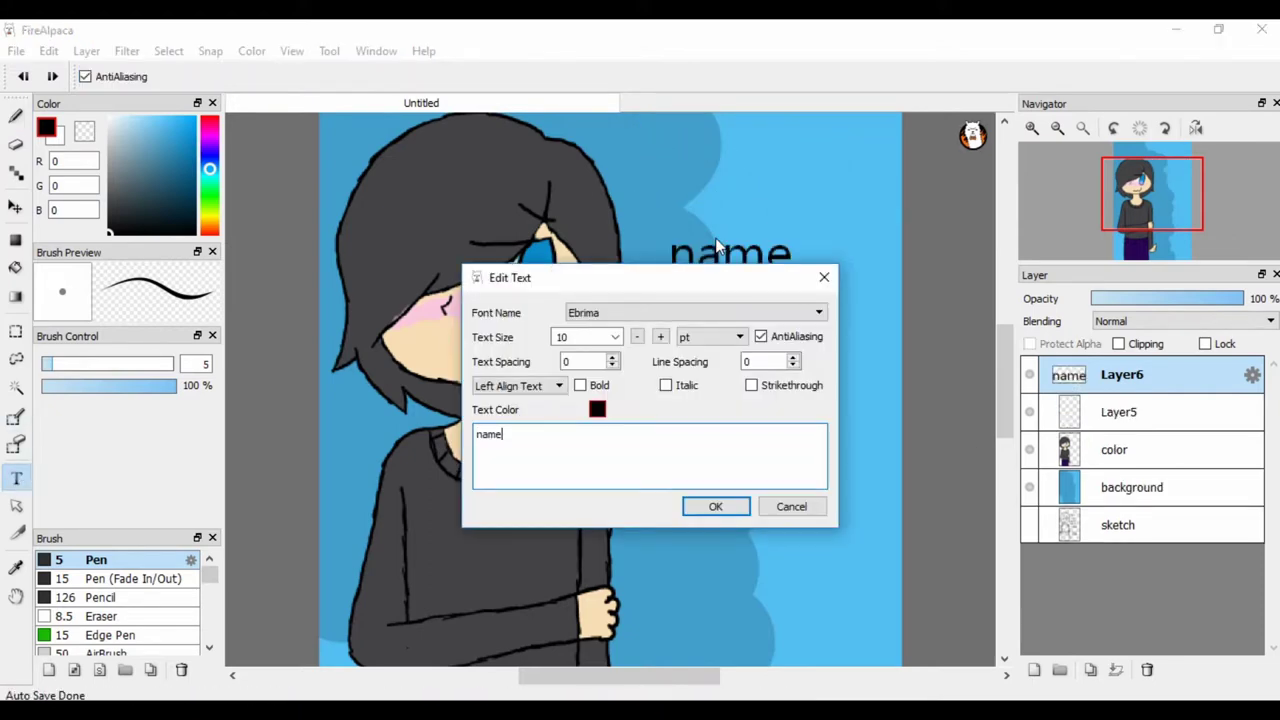
{"action": "type", "text": "Name: badger"}
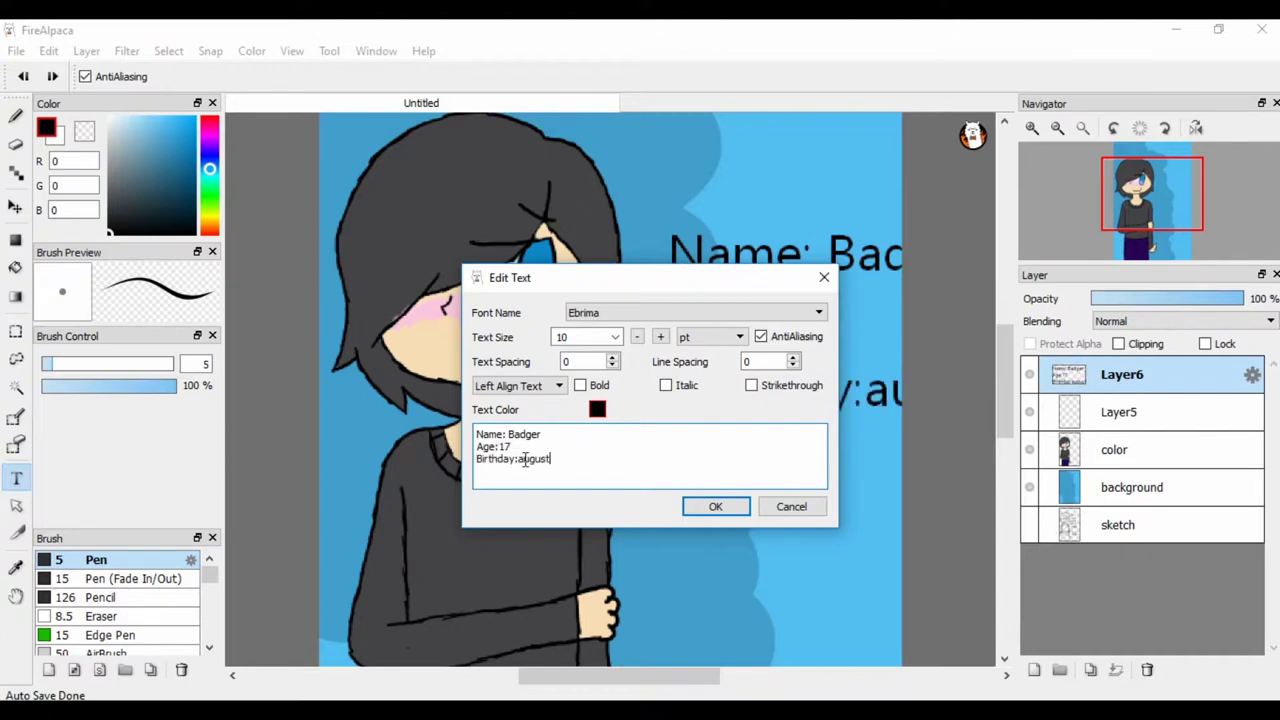
Capitalize the month and complete the character's birthday line, and add the line "Sexuality:gay" below it.
{"action": "left_click", "coordinate": [525, 459]}
{"action": "key", "text": "BackSpace"}
{"action": "type", "text": "A"}
{"action": "left_click", "coordinate": [560, 458]}
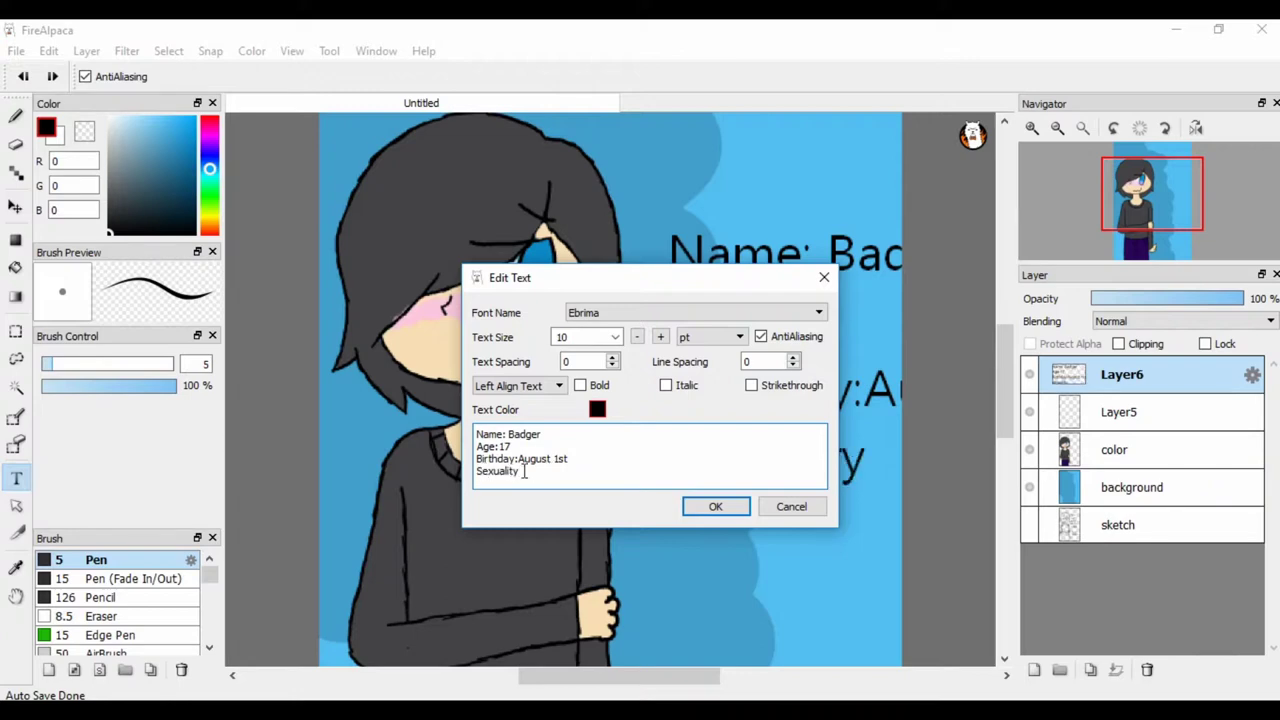
{"action": "type", "text": "gay"}
{"action": "key", "text": "Return"}
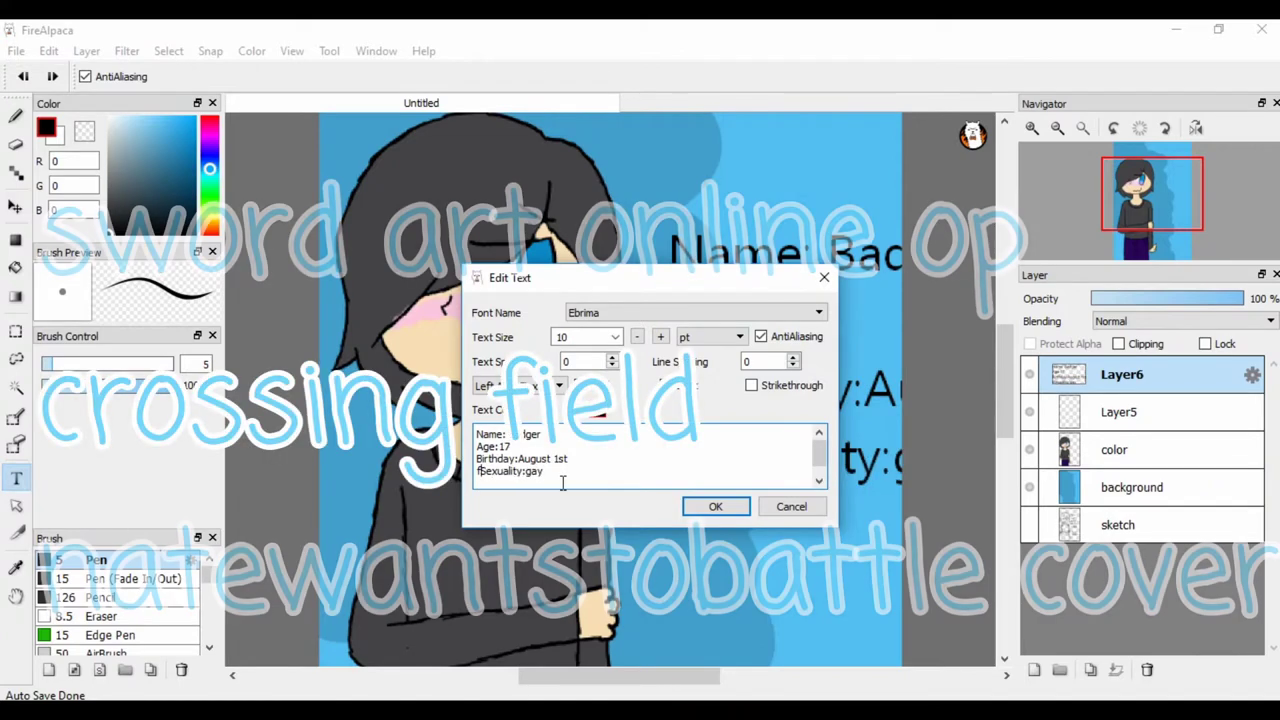
Add the heading "Facts/Info:" with a first bullet about being shy with people but more with his crush.
{"action": "type", "text": "Facts/"}
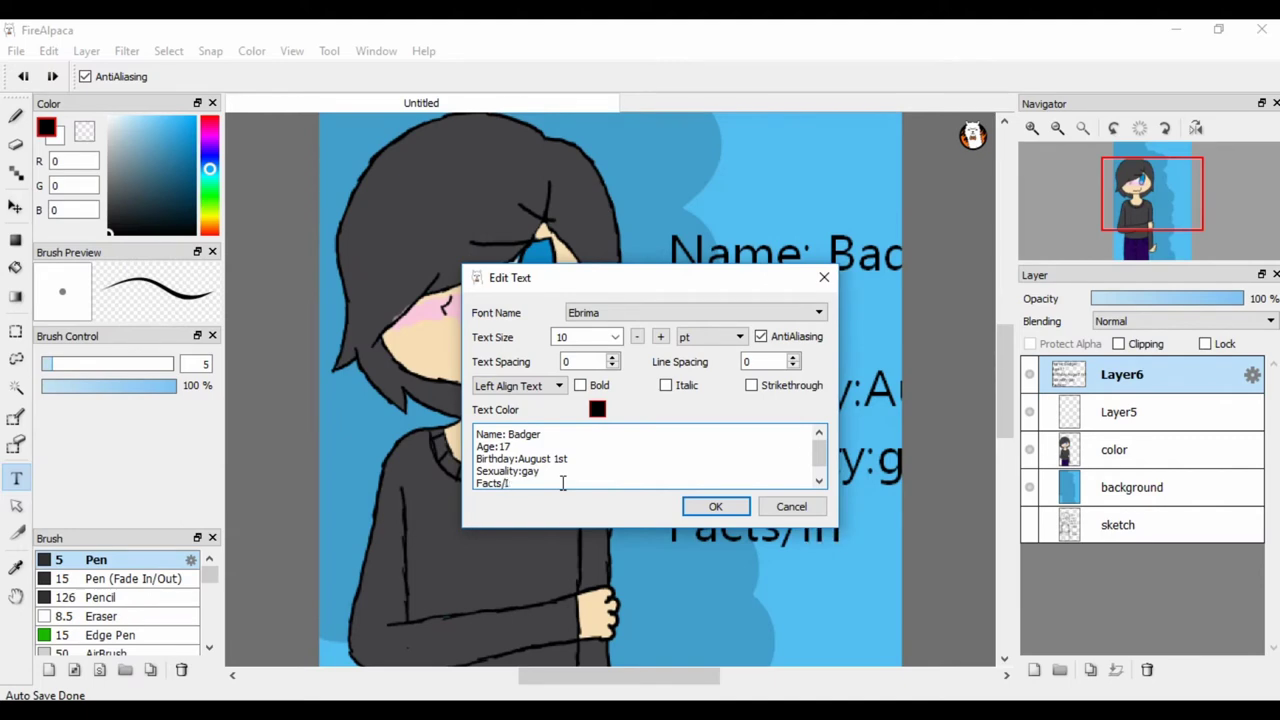
{"action": "type", "text": "Info:"}
{"action": "key", "text": "Return"}
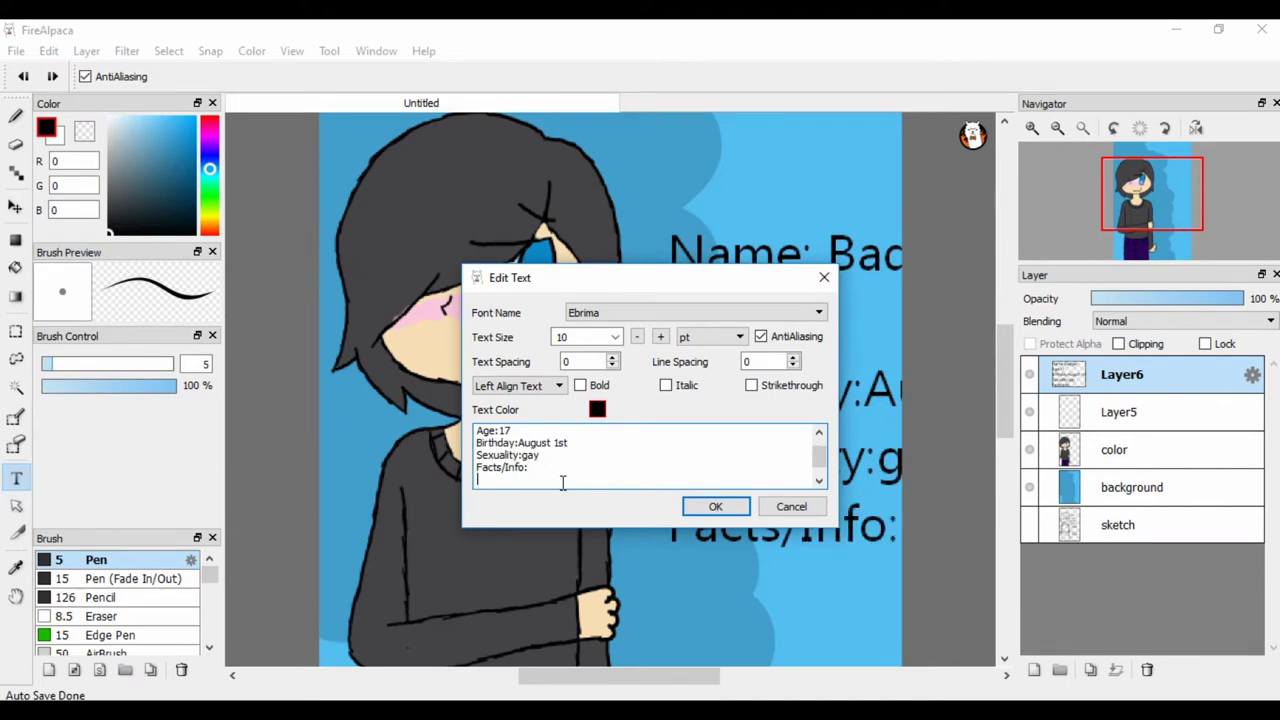
{"action": "type", "text": "-shy withpeople but,"}
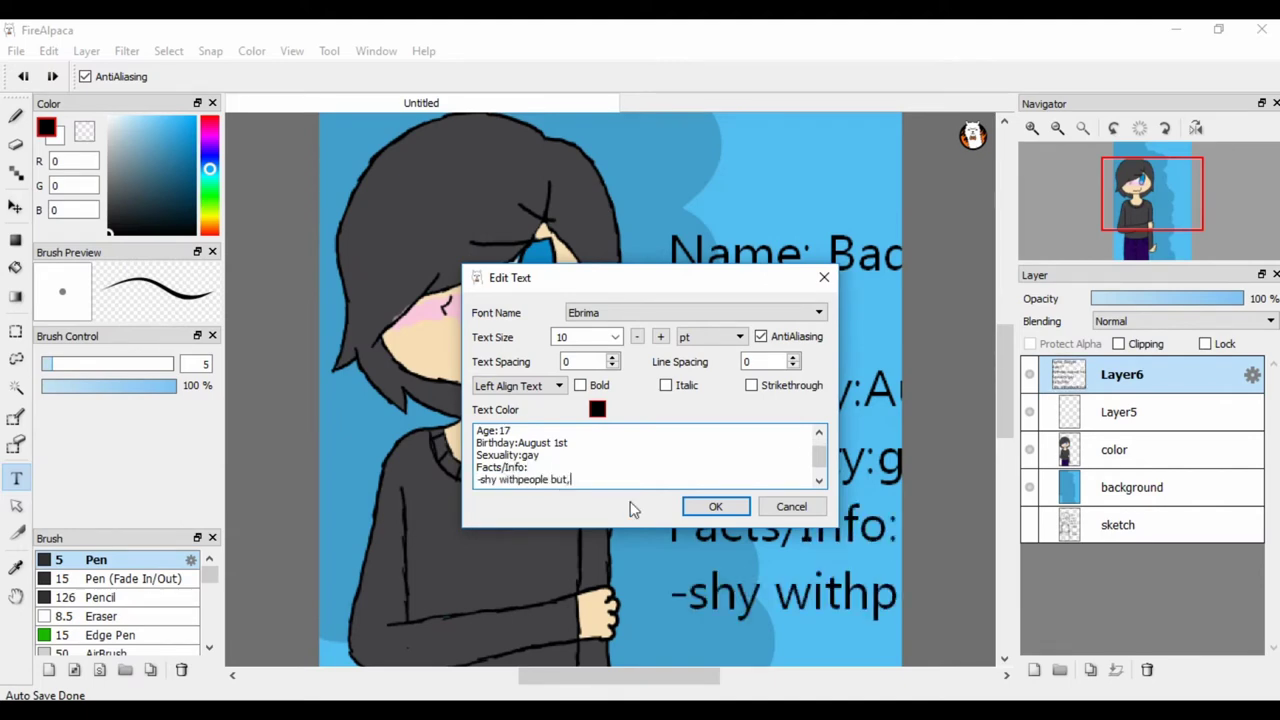
{"action": "type", "text": "more with chase his crush"}
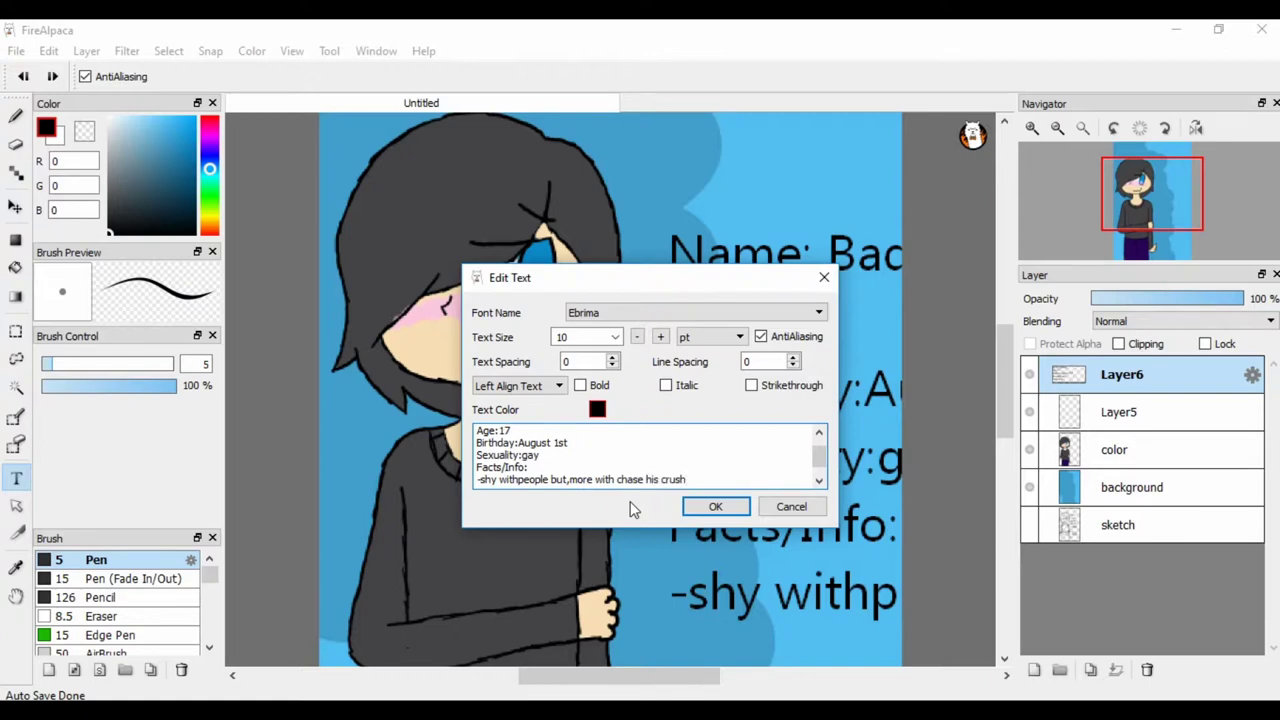
Add bullets saying he is not much of a talker unless it's his friends and is "insecure about himself".
{"action": "key", "text": "Return"}
{"action": "type", "text": "-not much of a talker with new p"}
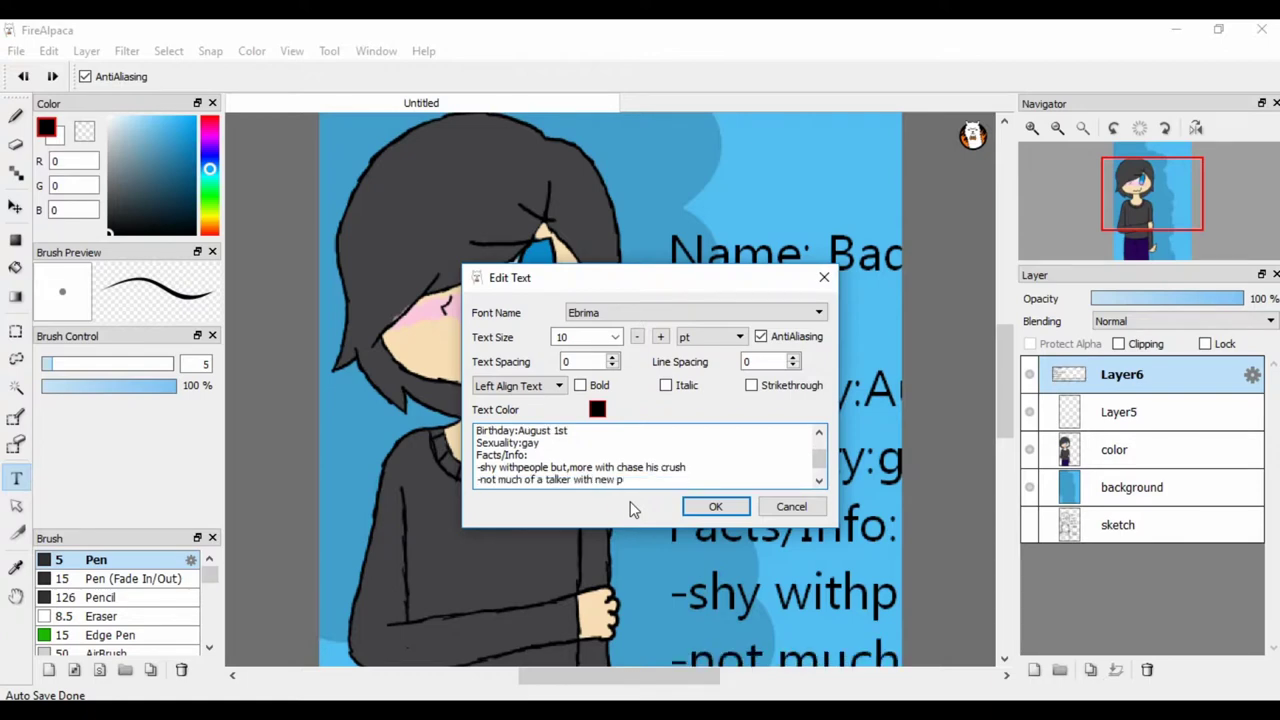
{"action": "type", "text": "eople"}
{"action": "key", "text": "BackSpace"}
{"action": "key", "text": "BackSpace"}
{"action": "key", "text": "BackSpace"}
{"action": "key", "text": "BackSpace"}
{"action": "key", "text": "BackSpace"}
{"action": "key", "text": "BackSpace"}
{"action": "key", "text": "BackSpace"}
{"action": "key", "text": "BackSpace"}
{"action": "key", "text": "BackSpace"}
{"action": "key", "text": "BackSpace"}
{"action": "key", "text": "BackSpace"}
{"action": "key", "text": "BackSpace"}
{"action": "key", "text": "BackSpace"}
{"action": "key", "text": "BackSpace"}
{"action": "key", "text": "BackSpace"}
{"action": "key", "text": "BackSpace"}
{"action": "key", "text": "BackSpace"}
{"action": "type", "text": "runless it's his friends"}
{"action": "key", "text": "Return"}
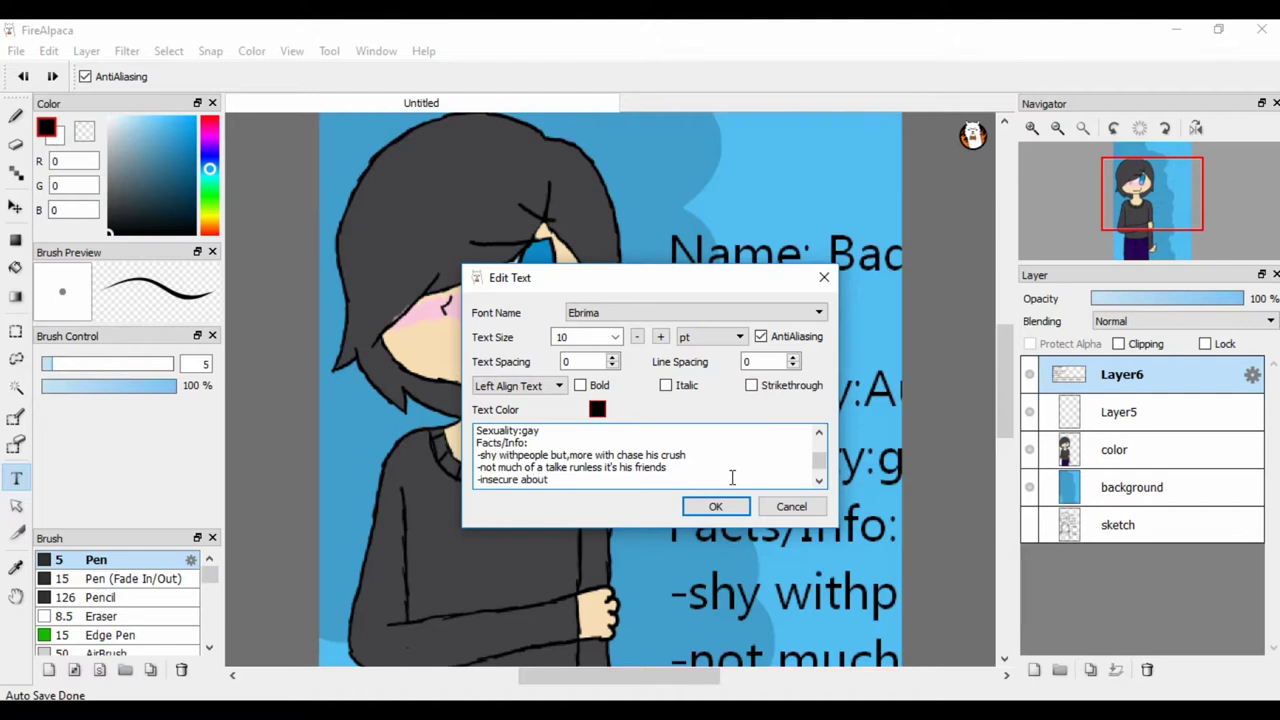
{"action": "type", "text": "f"}
Set the profile text size to 6 pt.
{"action": "left_click", "coordinate": [587, 337]}
{"action": "left_click", "coordinate": [581, 374]}
{"action": "left_click", "coordinate": [587, 337]}
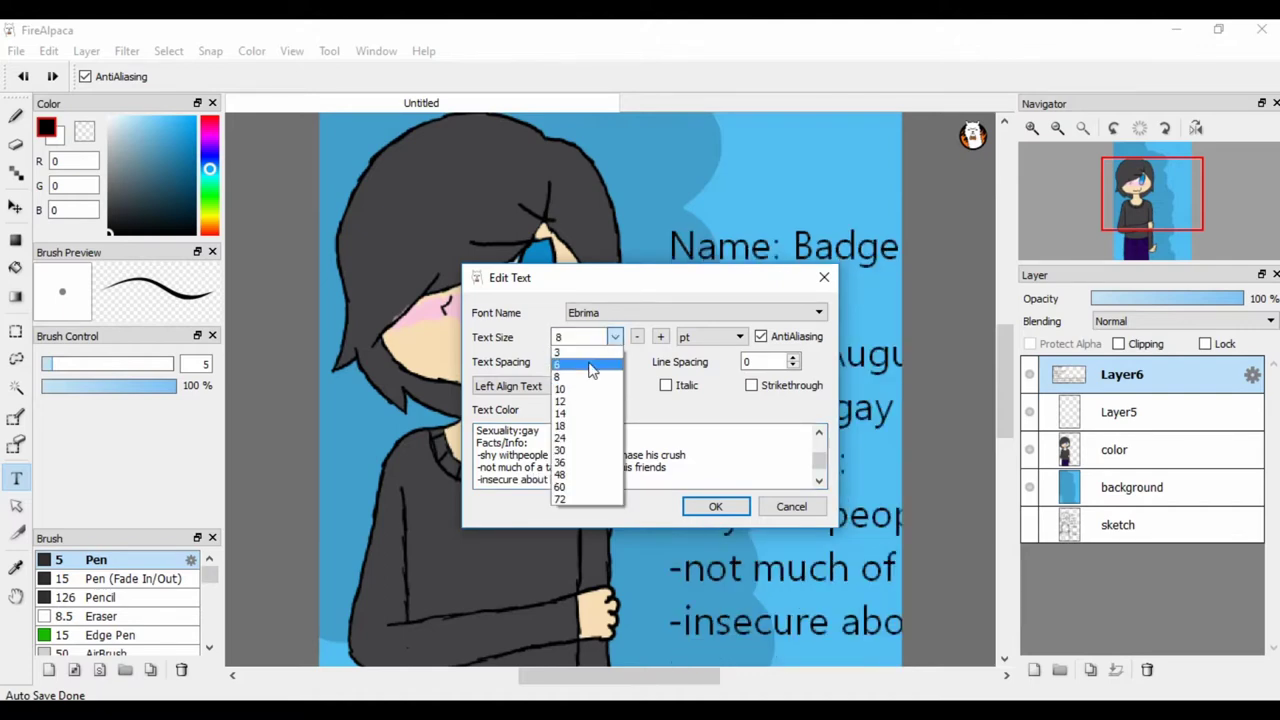
{"action": "left_click", "coordinate": [589, 362]}
{"action": "left_click", "coordinate": [700, 312]}
{"action": "left_click", "coordinate": [640, 364]}
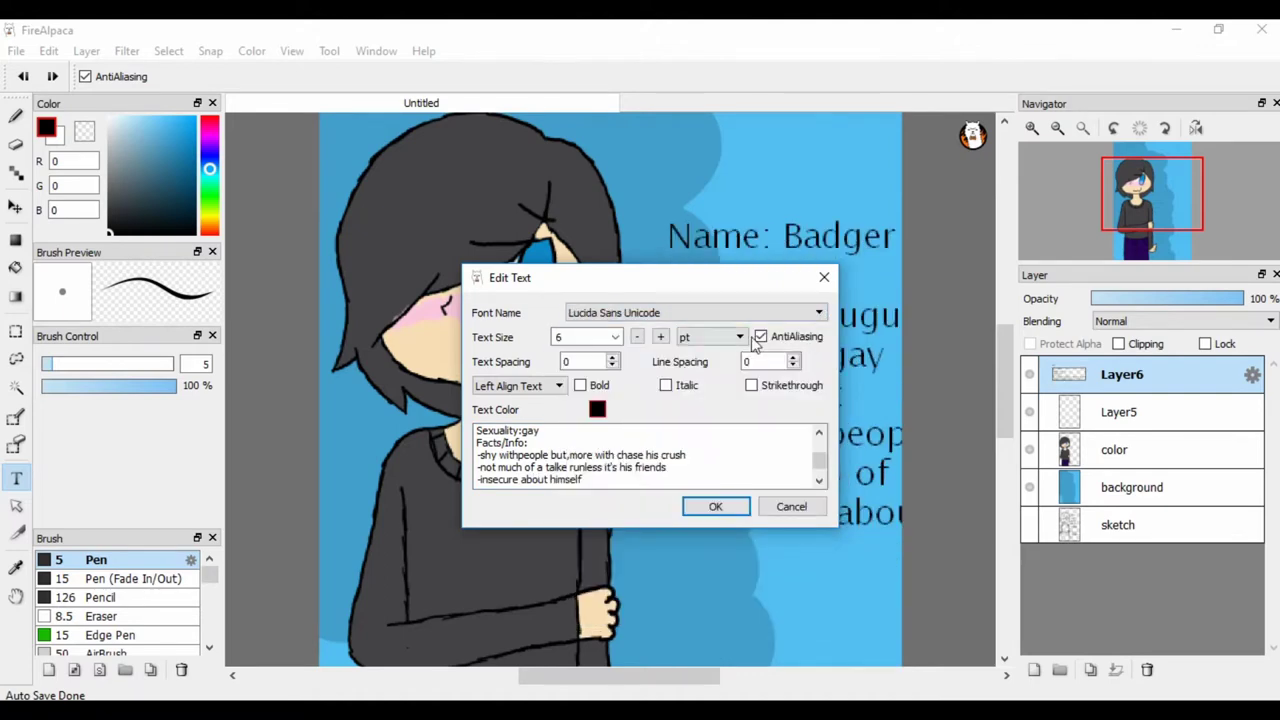
{"action": "left_click", "coordinate": [819, 312]}
{"action": "scroll", "coordinate": [820, 351], "scroll_direction": "down", "scroll_amount": 10}
{"action": "left_click", "coordinate": [620, 514]}
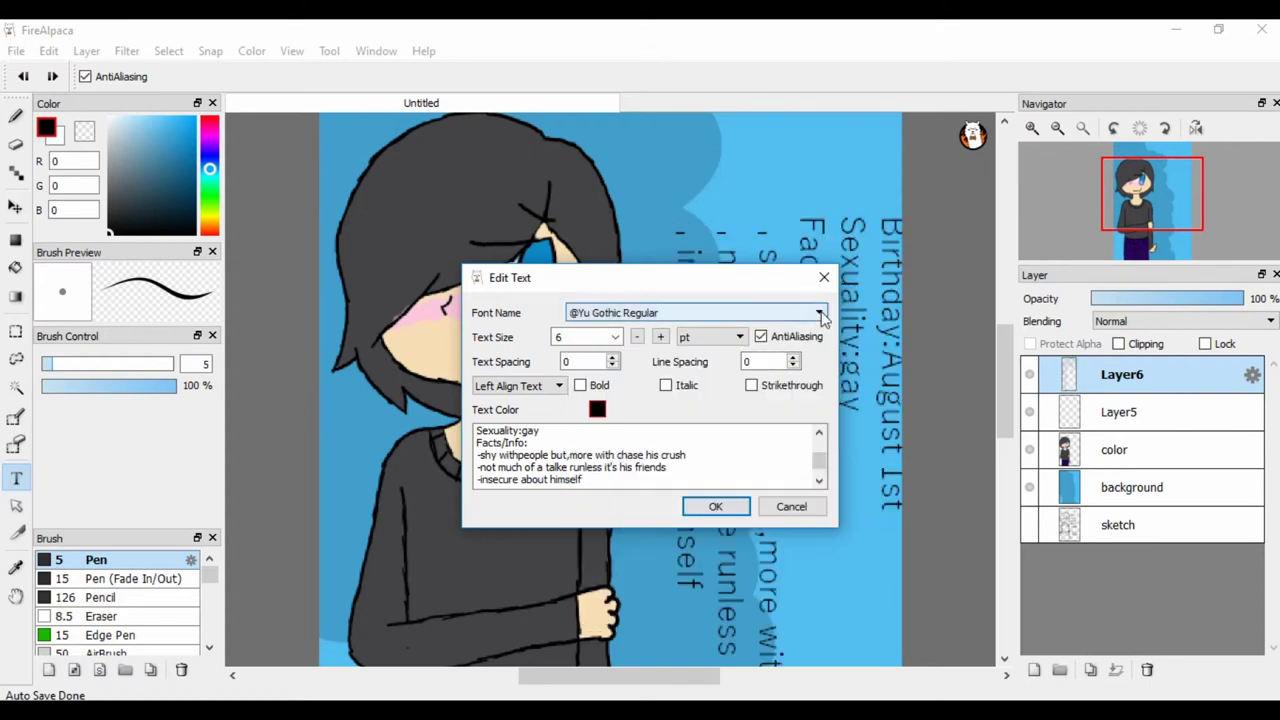
{"action": "left_click_drag", "start_coordinate": [818, 478], "coordinate": [818, 445]}
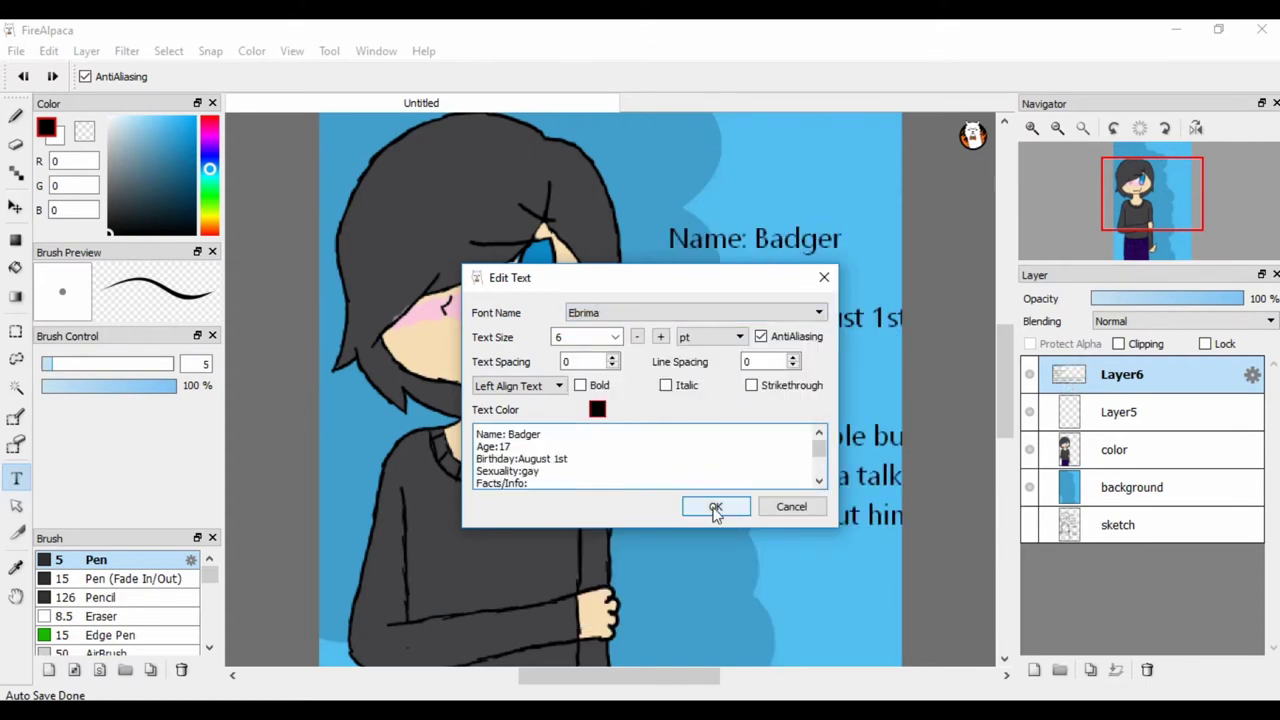
Accept the profile text and shift the character drawing slightly toward the canvas's left edge, with the text closer beside it.
{"action": "left_click", "coordinate": [824, 277]}
{"action": "scroll", "coordinate": [700, 400], "scroll_direction": "down", "scroll_amount": 3}
{"action": "left_click", "coordinate": [1117, 449]}
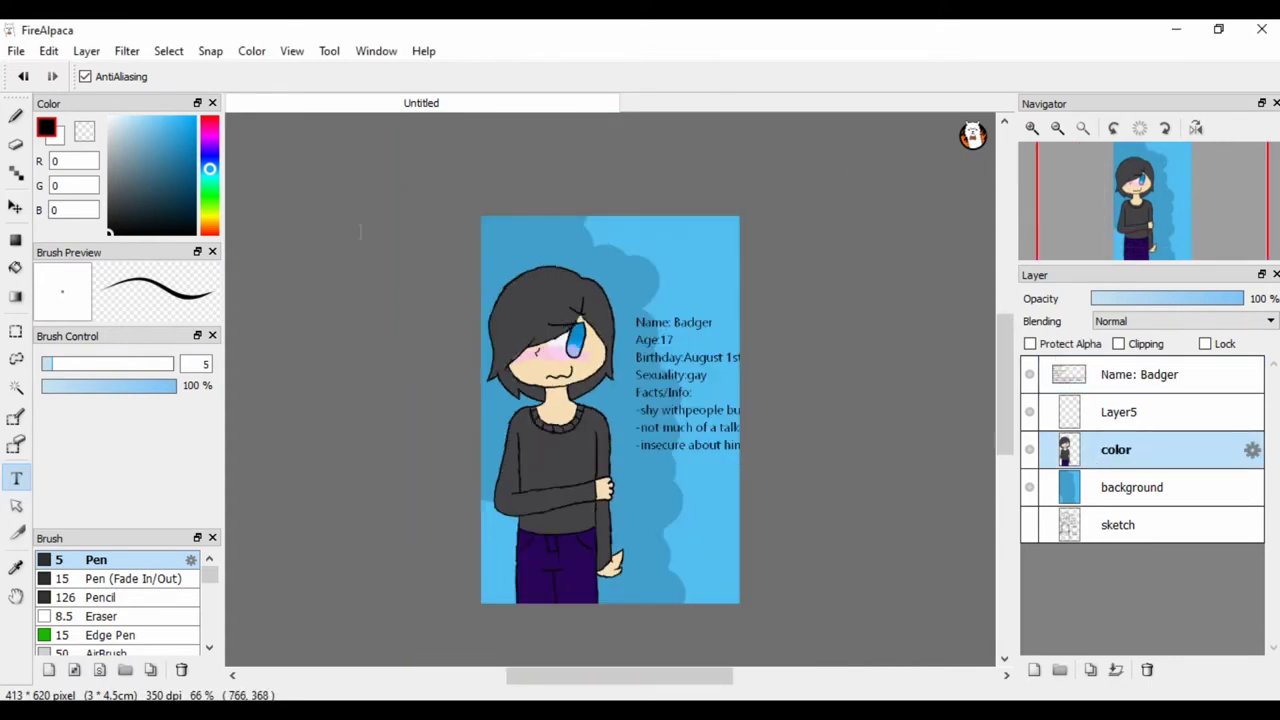
{"action": "key", "text": "v"}
{"action": "left_click_drag", "start_coordinate": [545, 451], "coordinate": [679, 336]}
{"action": "key", "text": "ctrl+z"}
Break the "shy withpeople but," bullet after the comma so the rest continues on a new line.
{"action": "double_click", "coordinate": [567, 441]}
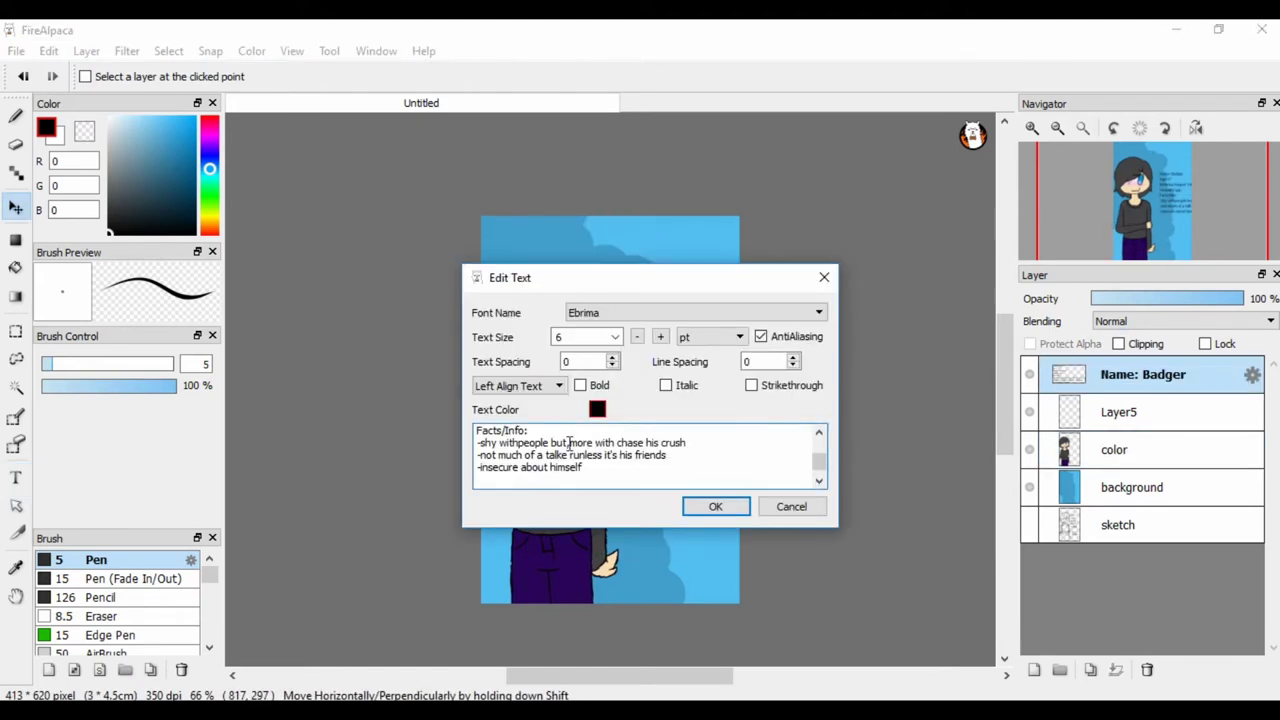
{"action": "left_click", "coordinate": [568, 443]}
{"action": "type", "text": ","}
{"action": "key", "text": "Return"}
{"action": "left_click", "coordinate": [715, 506]}
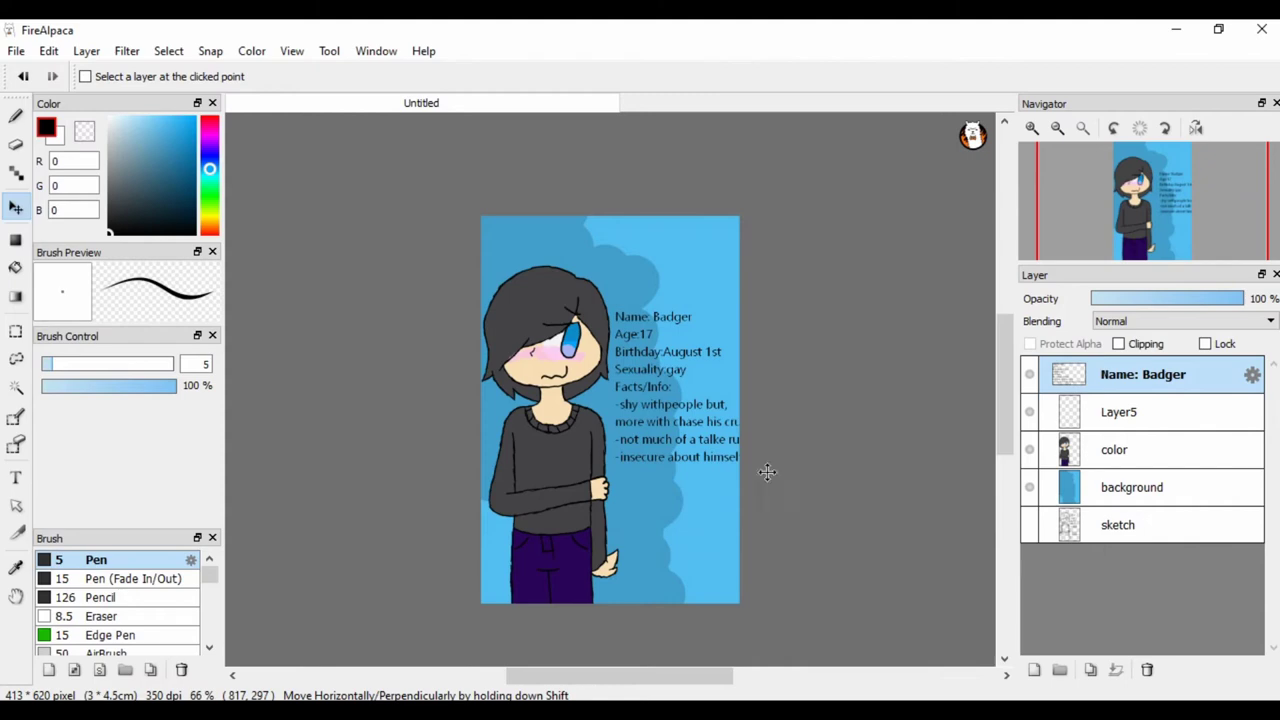
Split the talker bullet into "-not much of a talker" and "unless it's his friends", and shorten "his crush" to "(crush)".
{"action": "double_click", "coordinate": [1133, 386]}
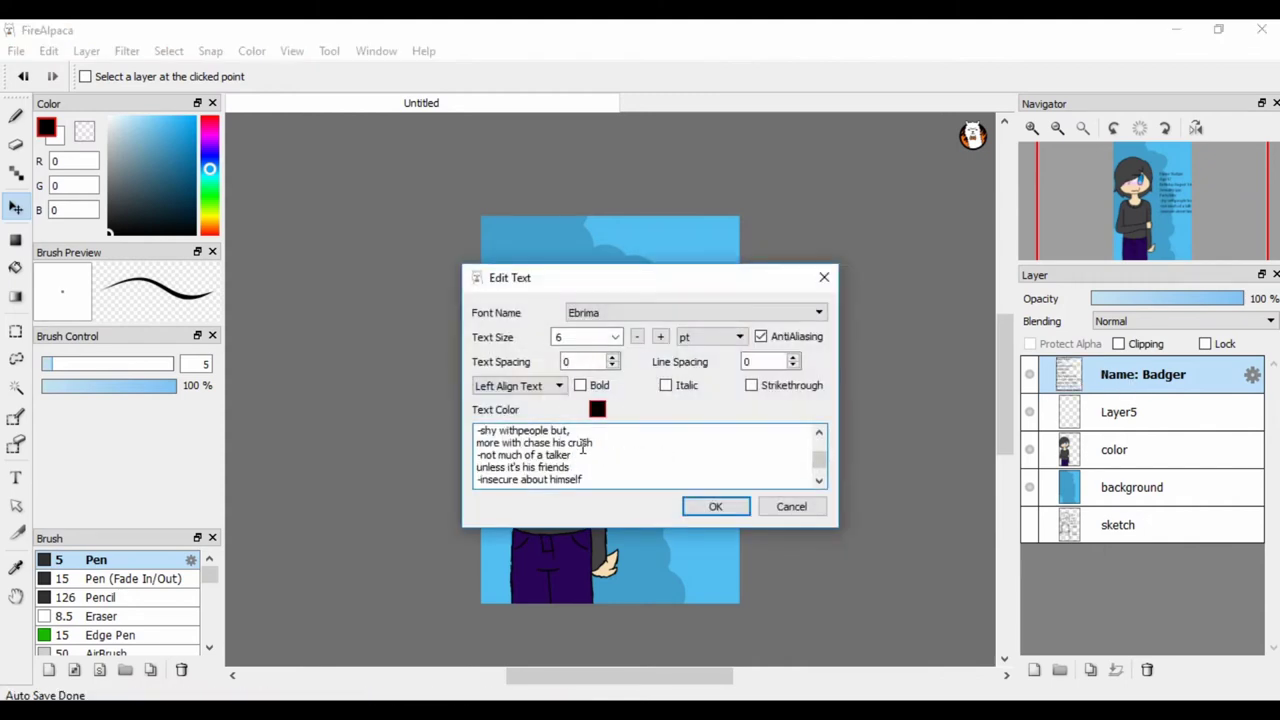
{"action": "left_click", "coordinate": [715, 506]}
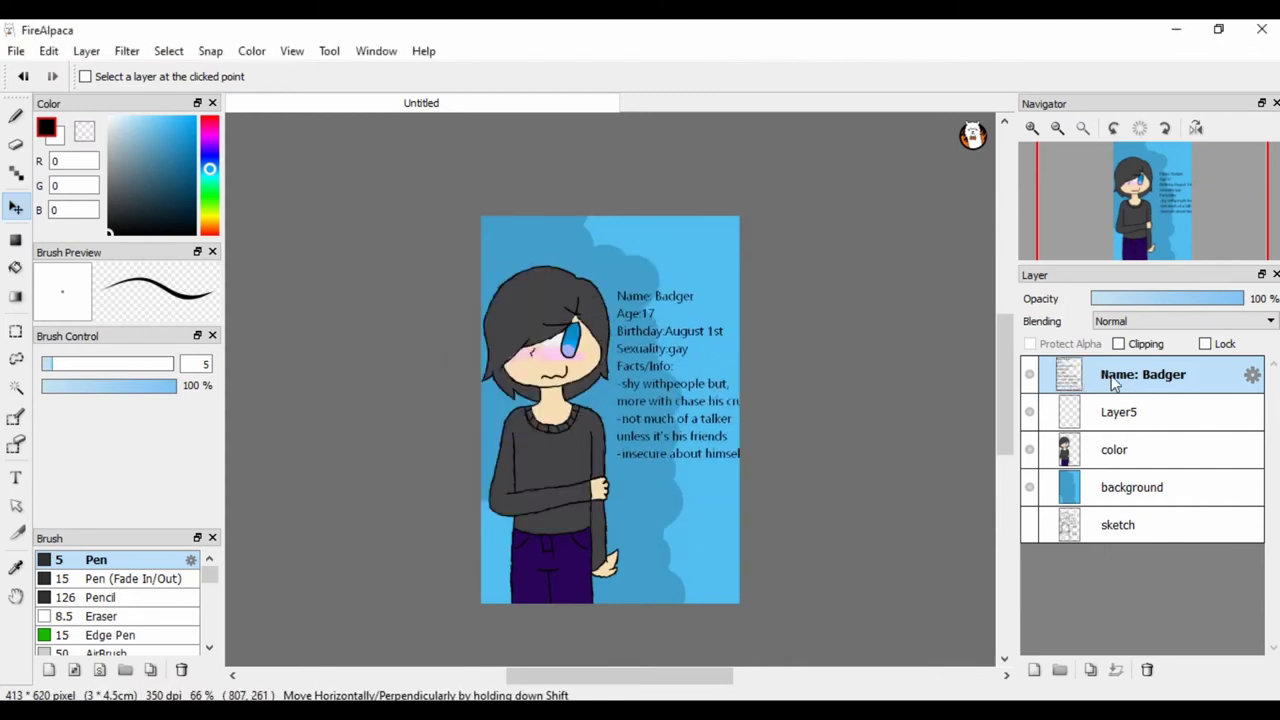
{"action": "double_click", "coordinate": [571, 437]}
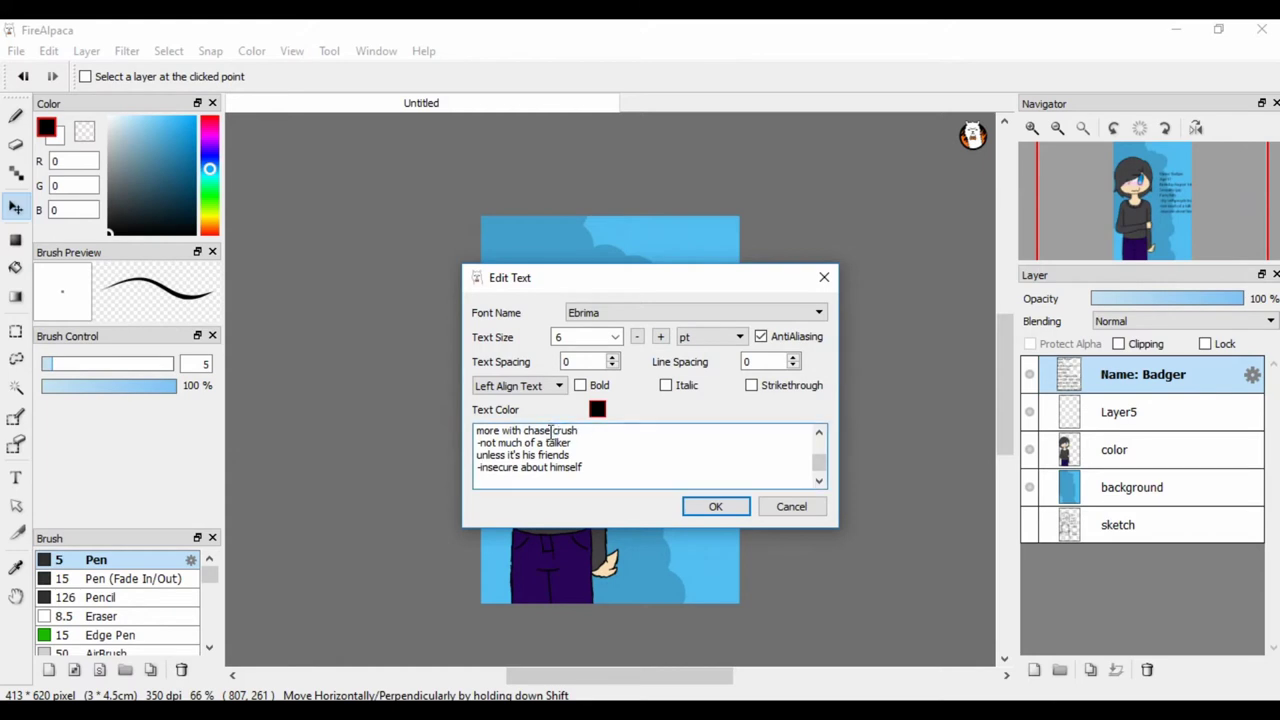
{"action": "left_click", "coordinate": [712, 507]}
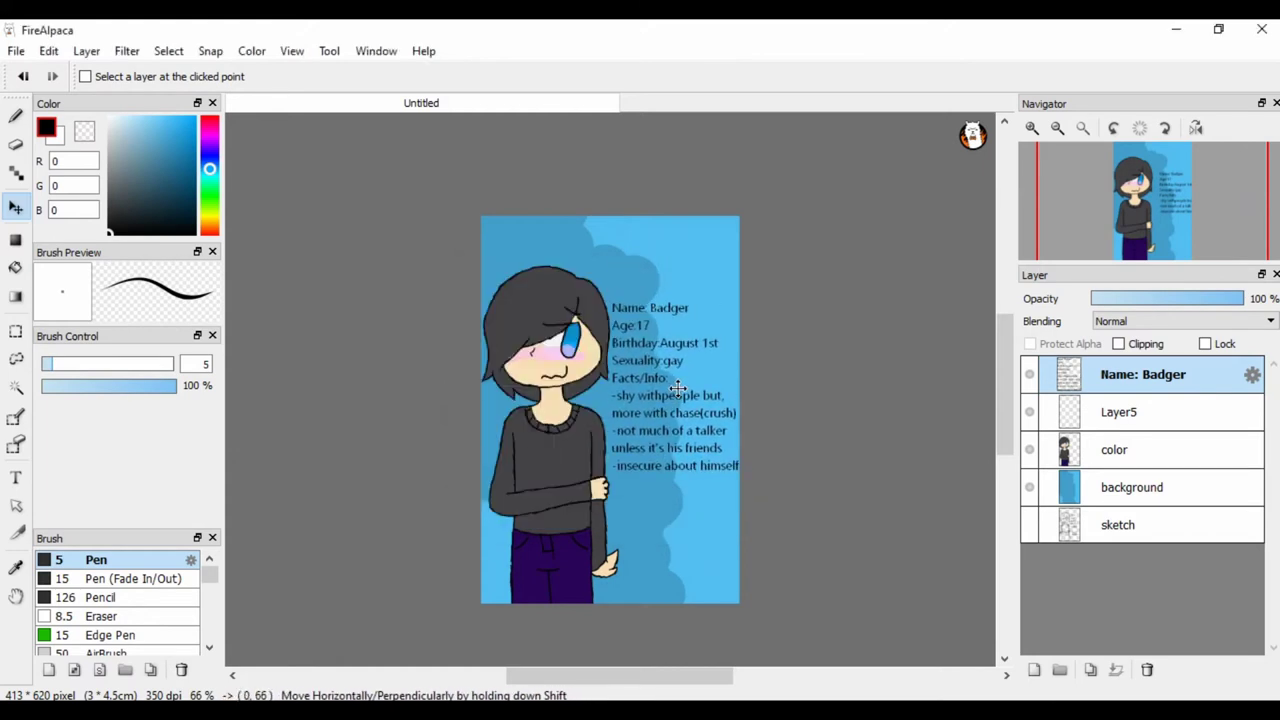
Delete the empty Layer5 and place a text object reading "color pallet" below the profile text.
{"action": "mouse_move", "coordinate": [1120, 412]}
{"action": "left_mouse_down"}
{"action": "mouse_move", "coordinate": [1180, 508]}
{"action": "mouse_move", "coordinate": [1147, 669]}
{"action": "left_mouse_up"}
{"action": "left_click", "coordinate": [17, 482]}
{"action": "left_click", "coordinate": [640, 521]}
{"action": "type", "text": "col"}
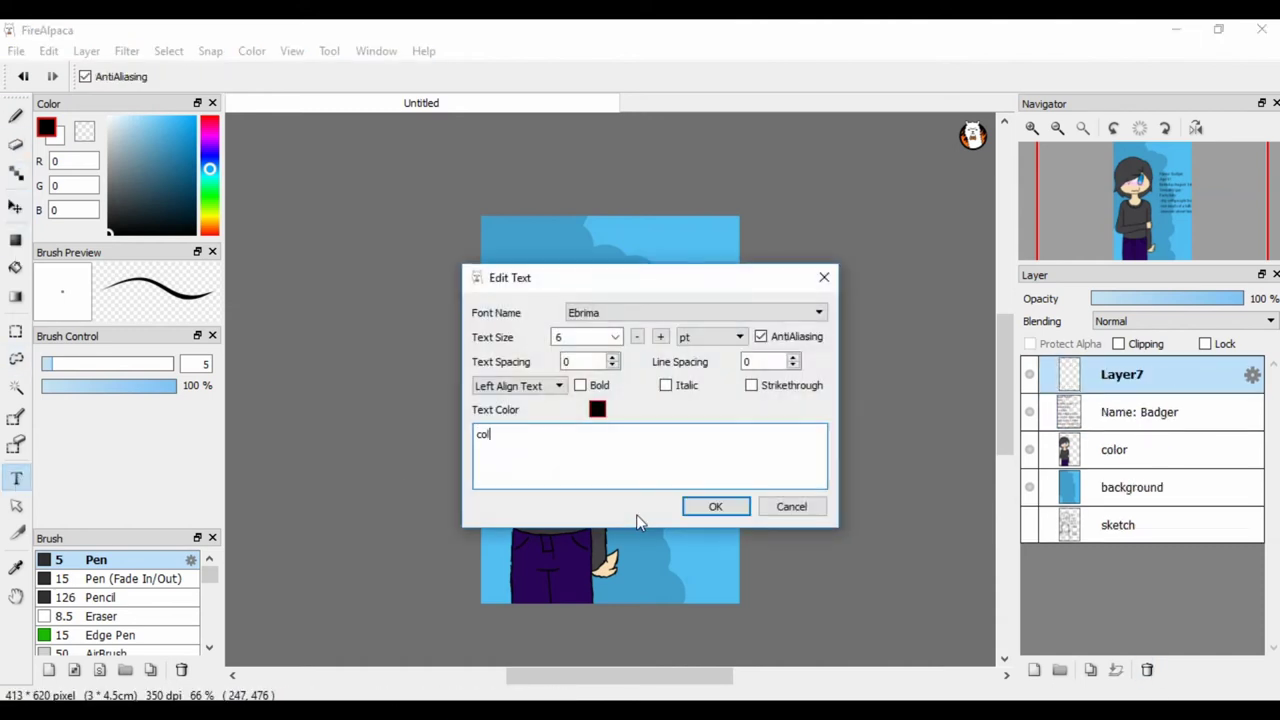
{"action": "type", "text": "or pallet"}
{"action": "left_click", "coordinate": [712, 507]}
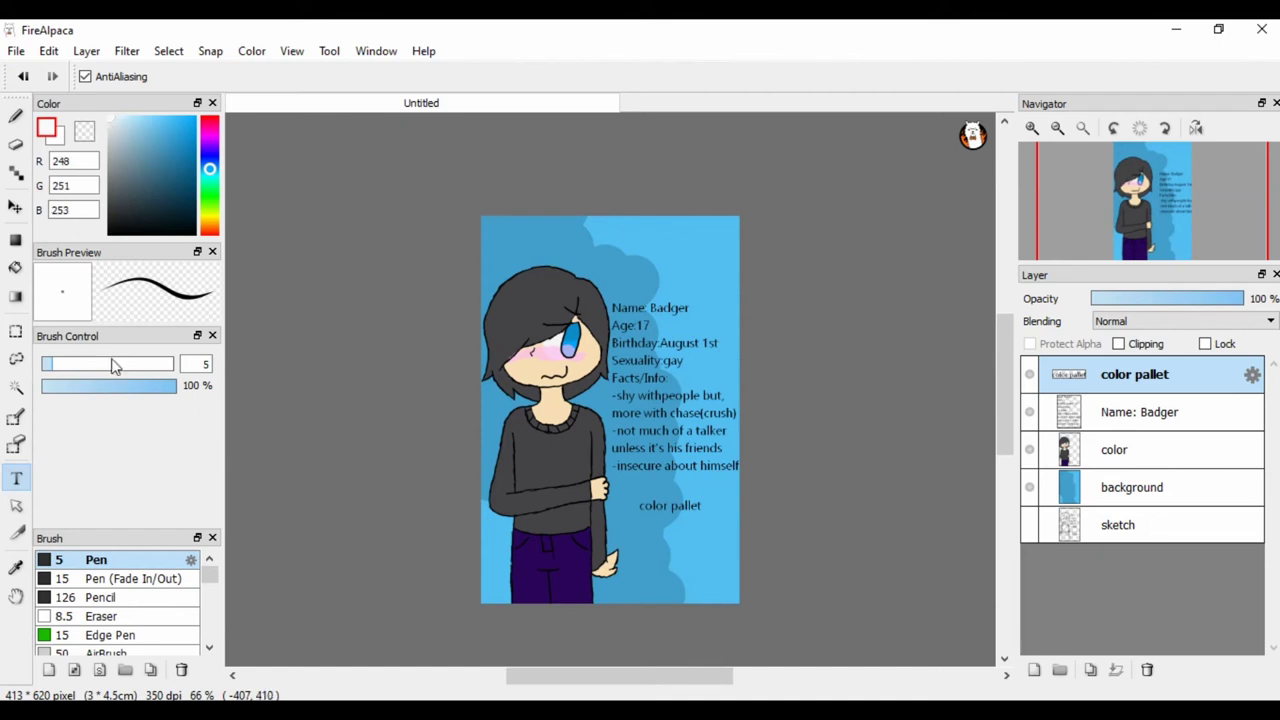
Paint a solid near-white patch with a size 46 pen on a new layer below the "color pallet" label.
{"action": "key", "text": "b"}
{"action": "left_click", "coordinate": [1034, 669]}
{"action": "left_click_drag", "start_coordinate": [608, 448], "coordinate": [661, 577]}
{"action": "key", "text": "ctrl+z"}
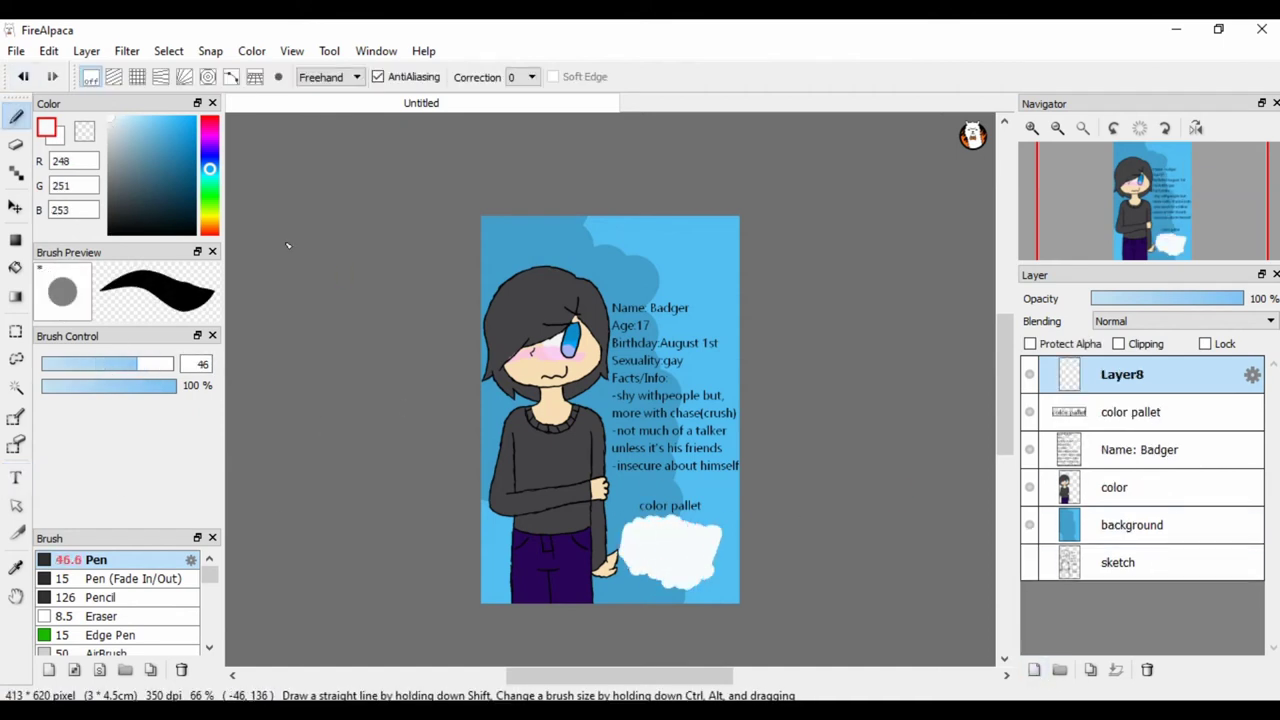
{"action": "key", "text": "ctrl+z"}
{"action": "left_click_drag", "start_coordinate": [636, 520], "coordinate": [668, 571]}
Sample the hair's dark grey and paint a swatch of it with a size 26 pen in the white patch's upper-left area.
{"action": "left_click", "coordinate": [15, 565]}
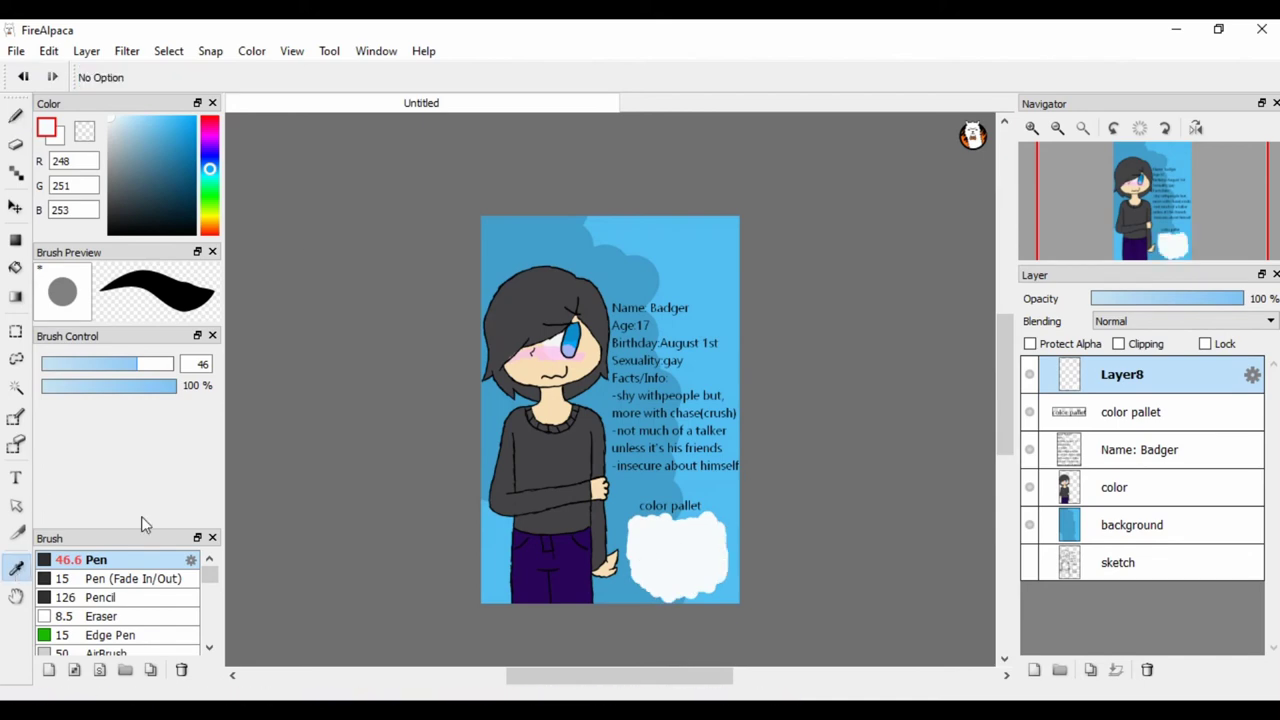
{"action": "left_click", "coordinate": [540, 300]}
{"action": "left_click", "coordinate": [15, 117]}
{"action": "left_click", "coordinate": [110, 364]}
{"action": "scroll", "coordinate": [1003, 381], "scroll_direction": "up", "scroll_amount": 2}
{"action": "scroll", "coordinate": [1003, 381], "scroll_direction": "down", "scroll_amount": 5}
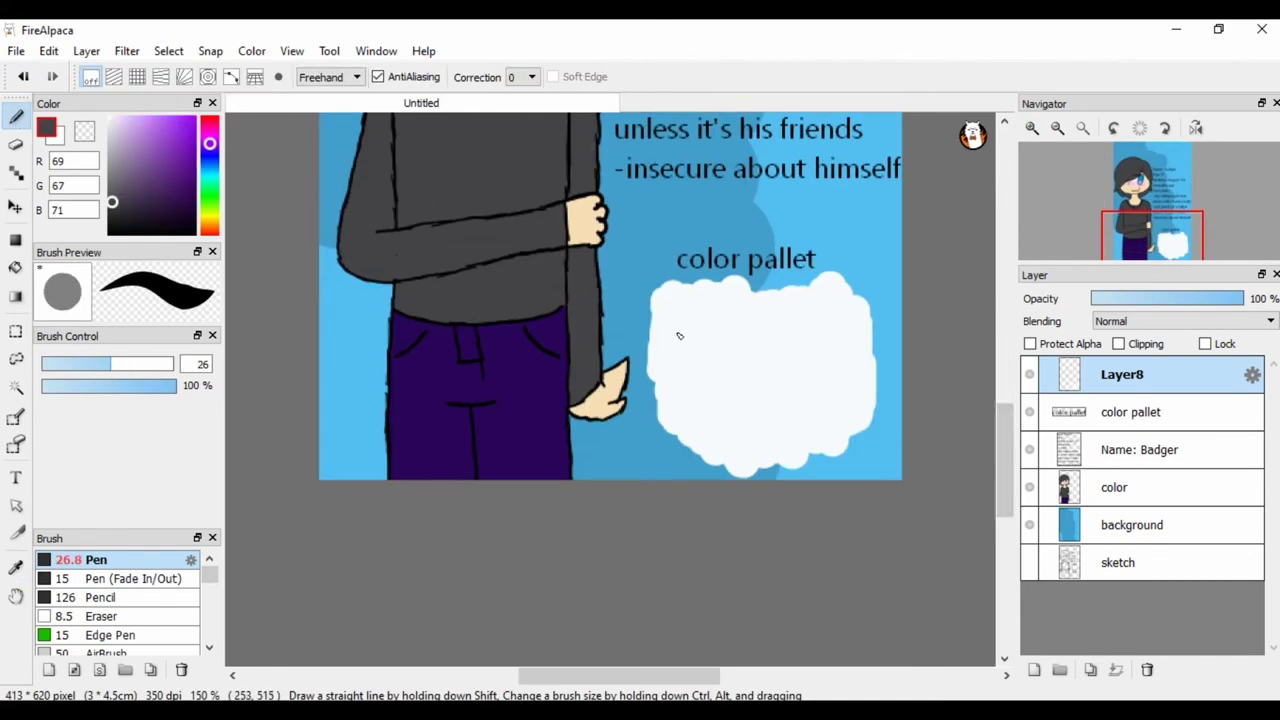
Sample the character's skin color and paint a swatch of it beside the dark grey one.
{"action": "scroll", "coordinate": [423, 423], "scroll_direction": "up", "scroll_amount": 5}
{"action": "left_click", "coordinate": [430, 310], "text": "alt"}
{"action": "scroll", "coordinate": [858, 423], "scroll_direction": "down", "scroll_amount": 4}
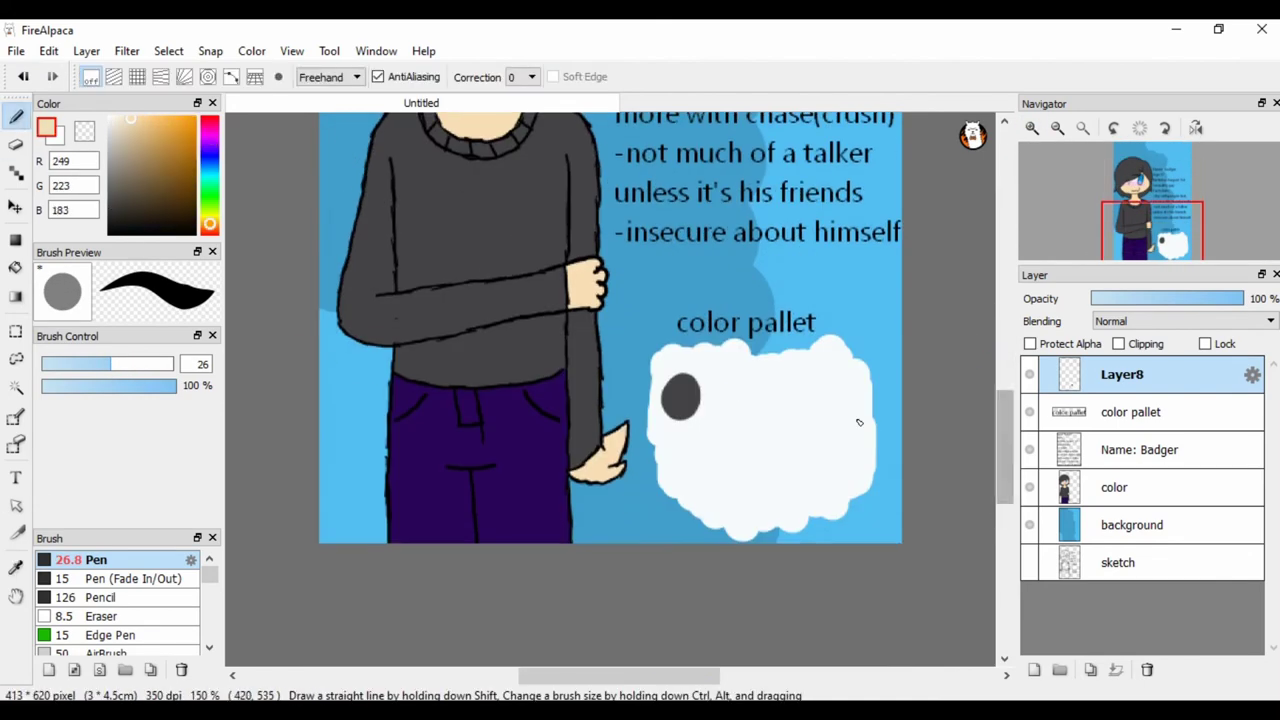
Paint two overlapping swatches beside the skin swatch using the darker and lighter blue sampled from the eye.
{"action": "scroll", "coordinate": [988, 374], "scroll_direction": "up", "scroll_amount": 5}
{"action": "left_click", "coordinate": [800, 300], "text": "alt"}
{"action": "scroll", "coordinate": [800, 380], "scroll_direction": "down", "scroll_amount": 5}
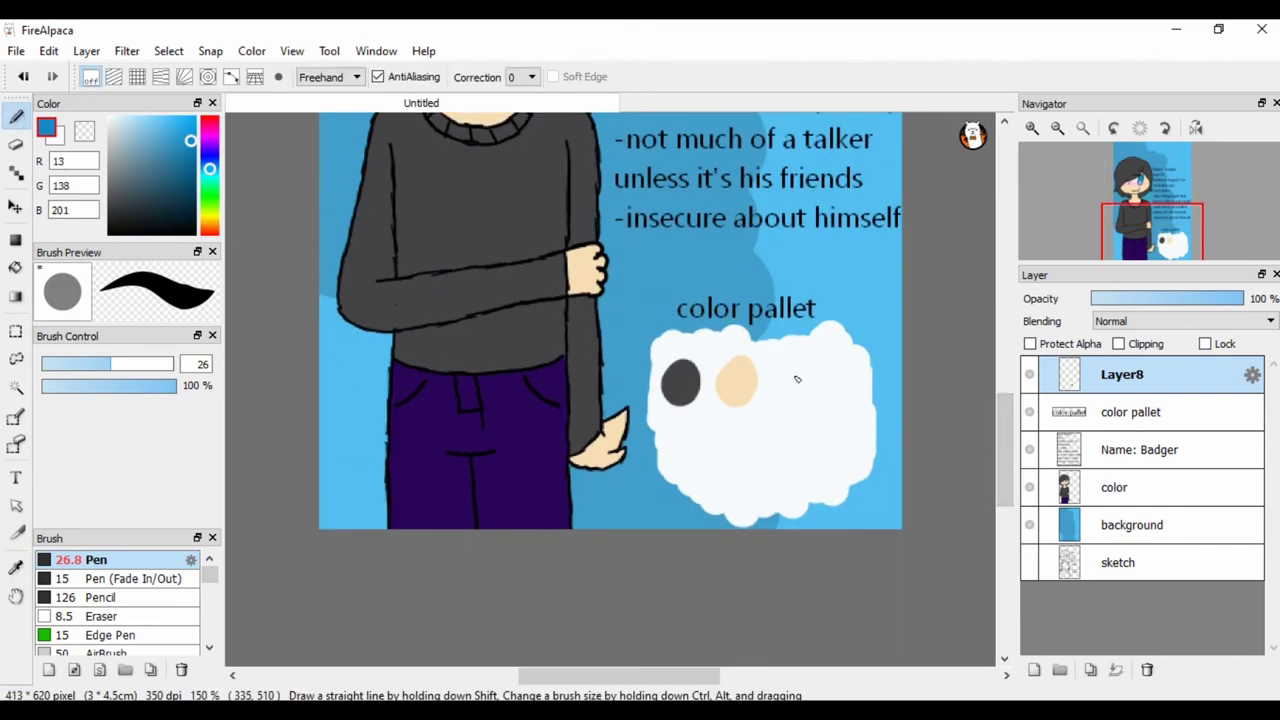
{"action": "left_click", "coordinate": [799, 384]}
{"action": "scroll", "coordinate": [1000, 397], "scroll_direction": "up", "scroll_amount": 4}
{"action": "scroll", "coordinate": [1000, 397], "scroll_direction": "up", "scroll_amount": 2}
{"action": "left_click", "coordinate": [885, 300], "text": "alt"}
{"action": "scroll", "coordinate": [1000, 400], "scroll_direction": "down", "scroll_amount": 5}
{"action": "left_click", "coordinate": [824, 415]}
Sample the dark purple of the character's trousers as the drawing color.
{"action": "scroll", "coordinate": [1001, 416], "scroll_direction": "up", "scroll_amount": 2}
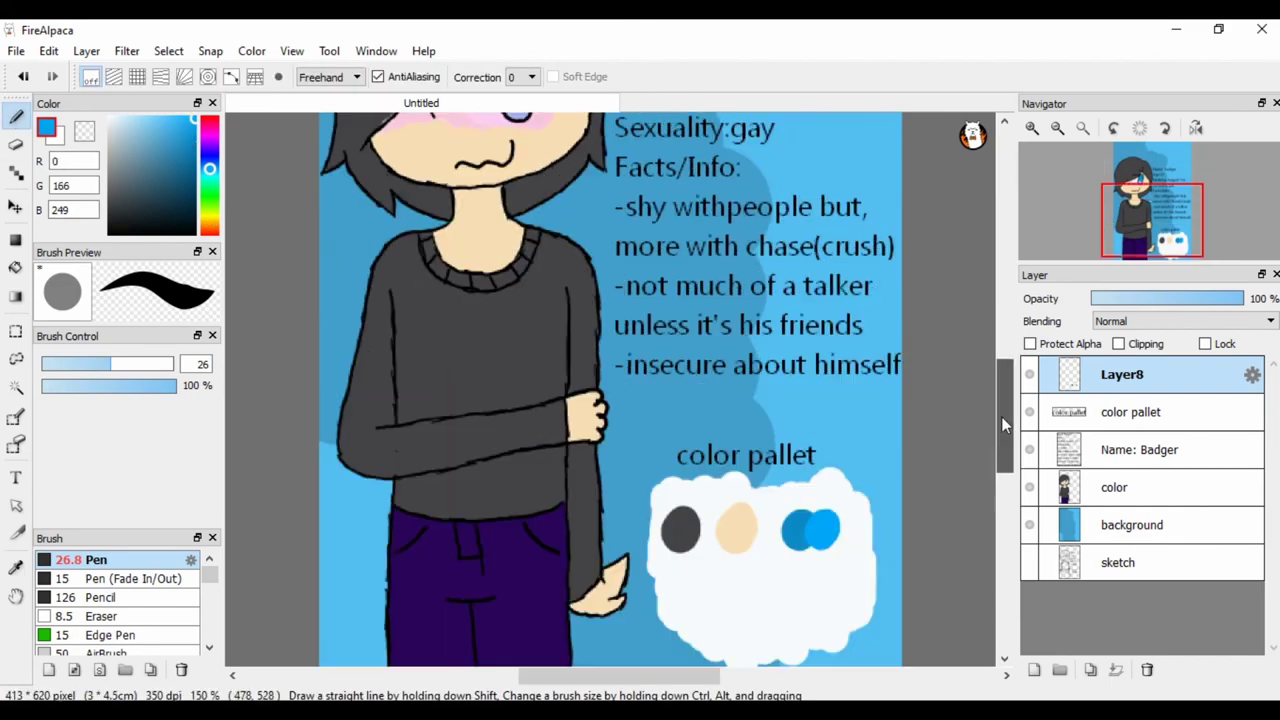
{"action": "scroll", "coordinate": [1001, 416], "scroll_direction": "down", "scroll_amount": 2}
{"action": "left_click", "coordinate": [450, 478], "text": "alt"}
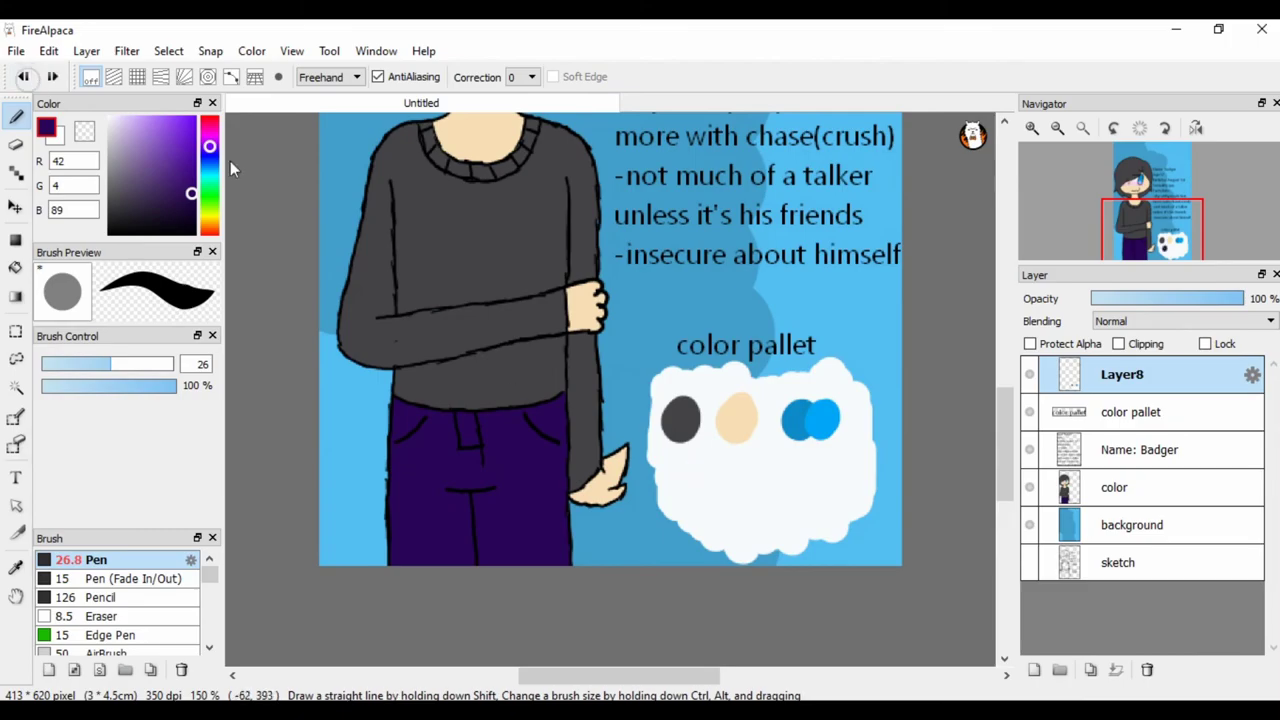
{"action": "scroll", "coordinate": [705, 493], "scroll_direction": "up", "scroll_amount": 4}
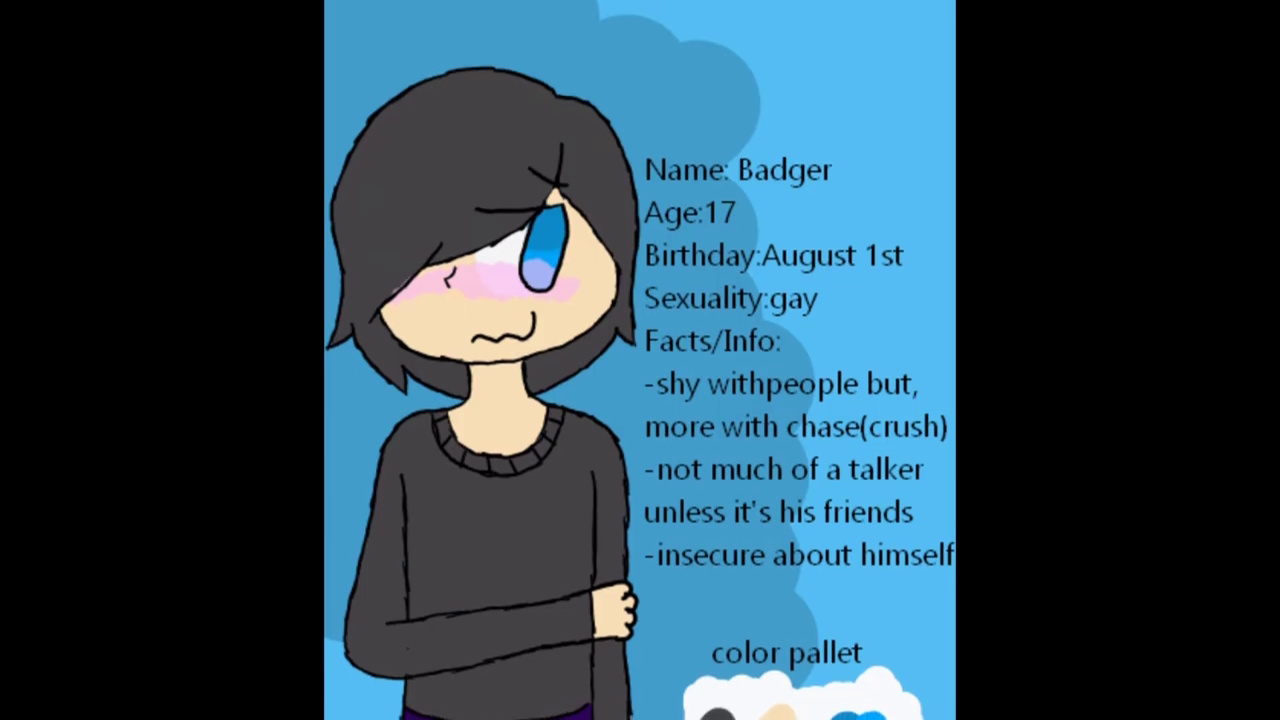